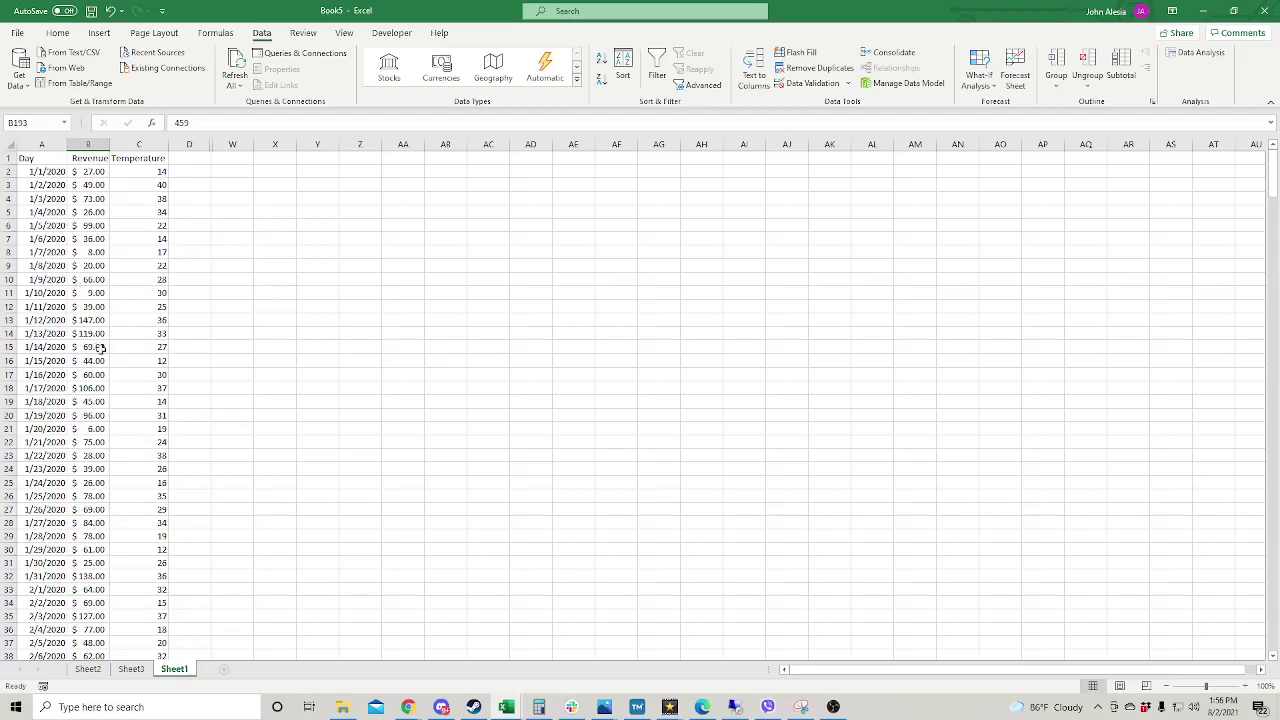
# Examine the daily revenue and temperature records on Sheet1, comparing revenue on warmer and cooler days from January into August 2020.
pyautogui.scroll(-20, 100, 347)
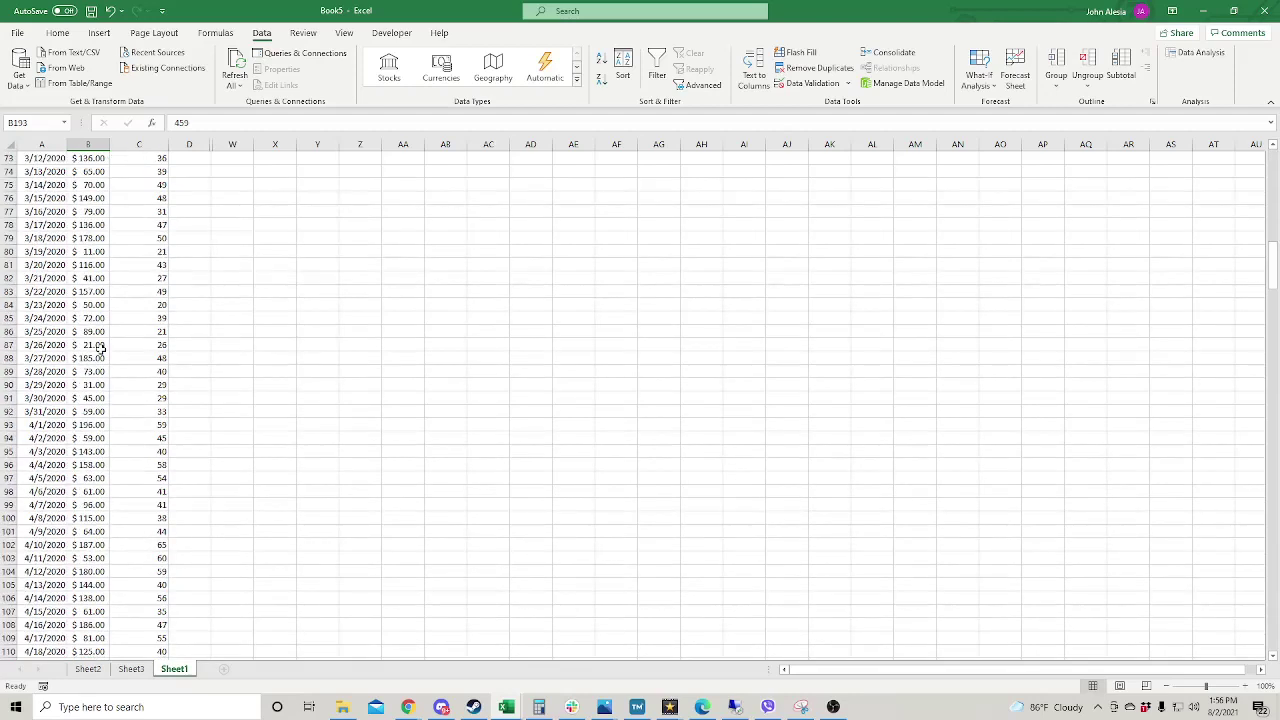
pyautogui.scroll(-11, 100, 347)
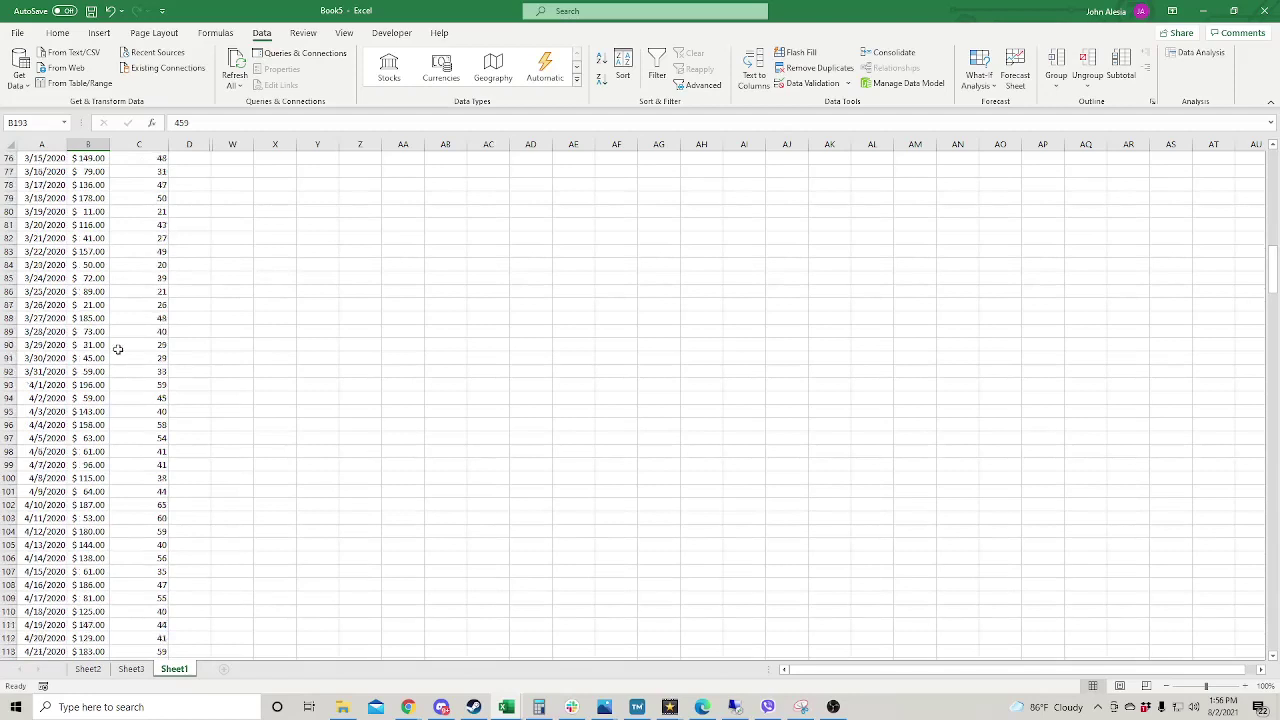
pyautogui.scroll(-2, 118, 349)
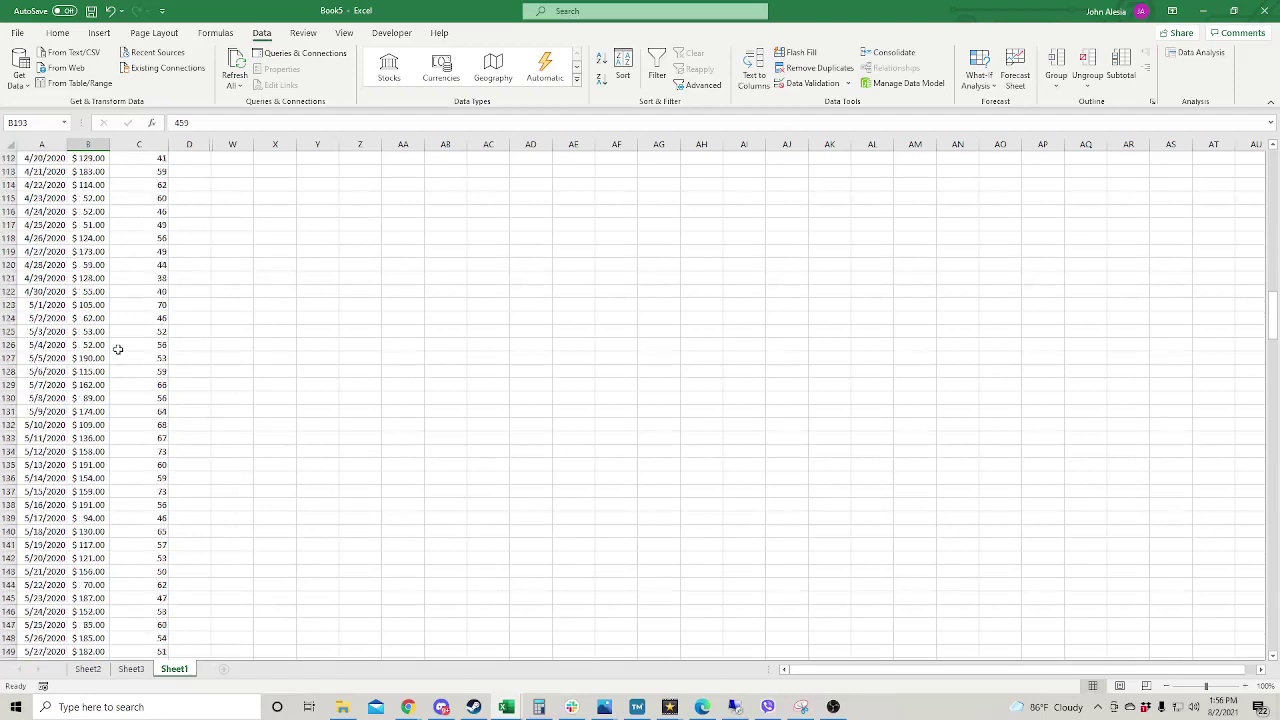
pyautogui.scroll(-15, 118, 349)
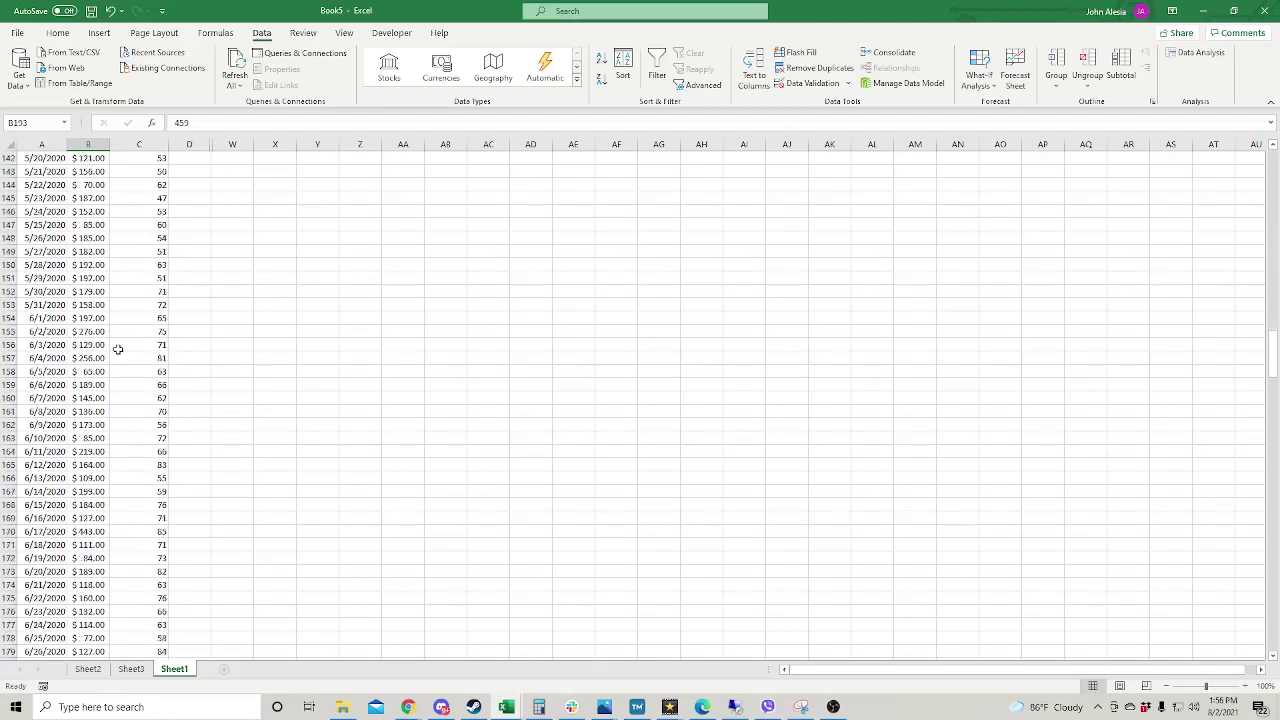
pyautogui.scroll(-10, 118, 349)
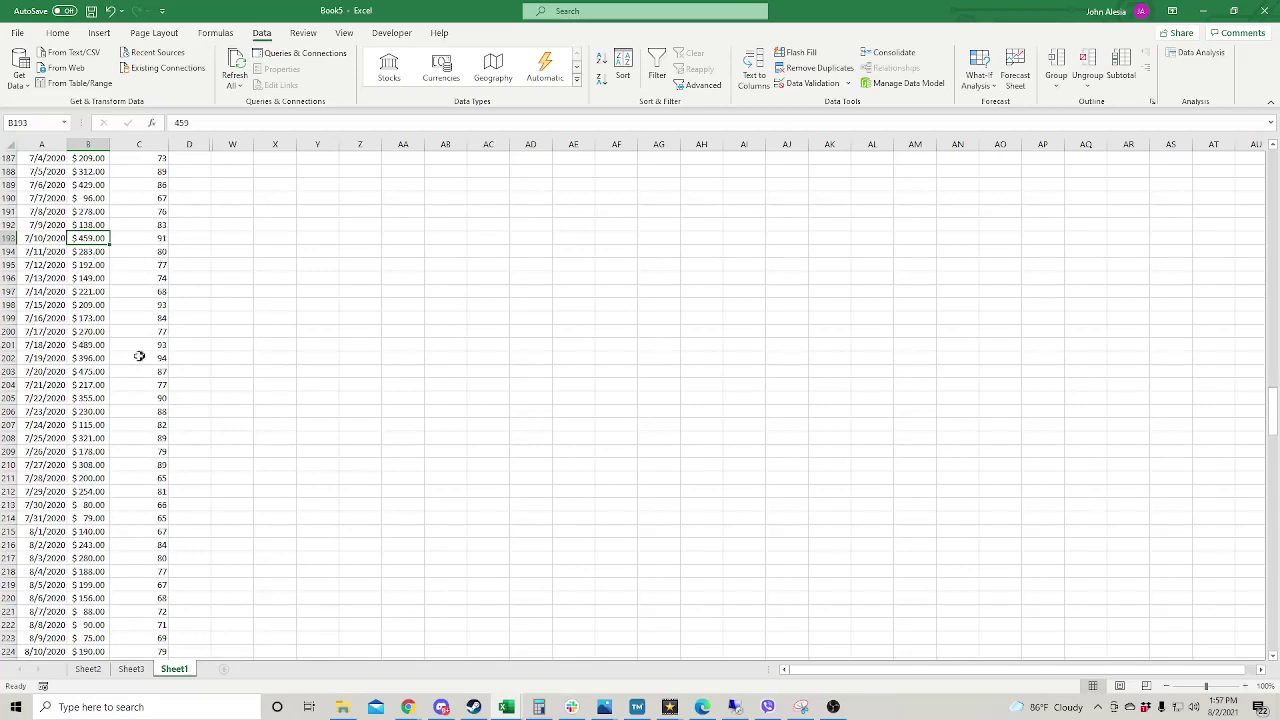
pyautogui.click(130, 248)
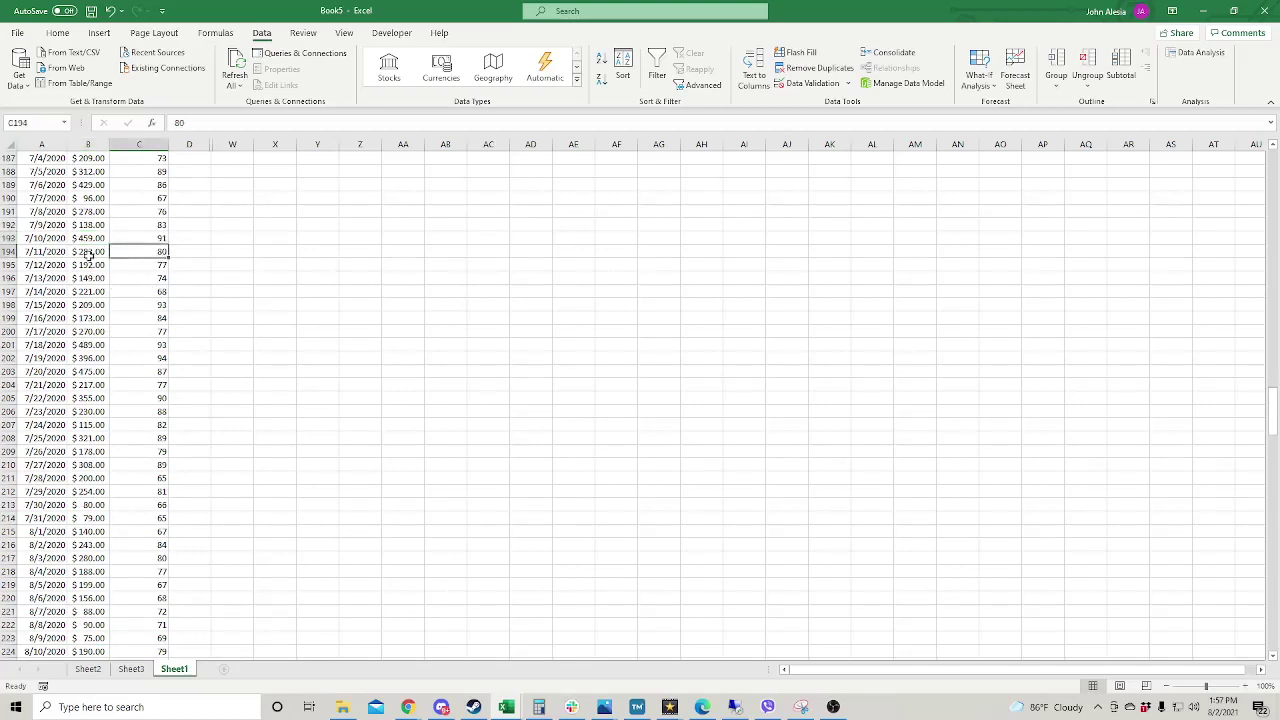
pyautogui.click(89, 256)
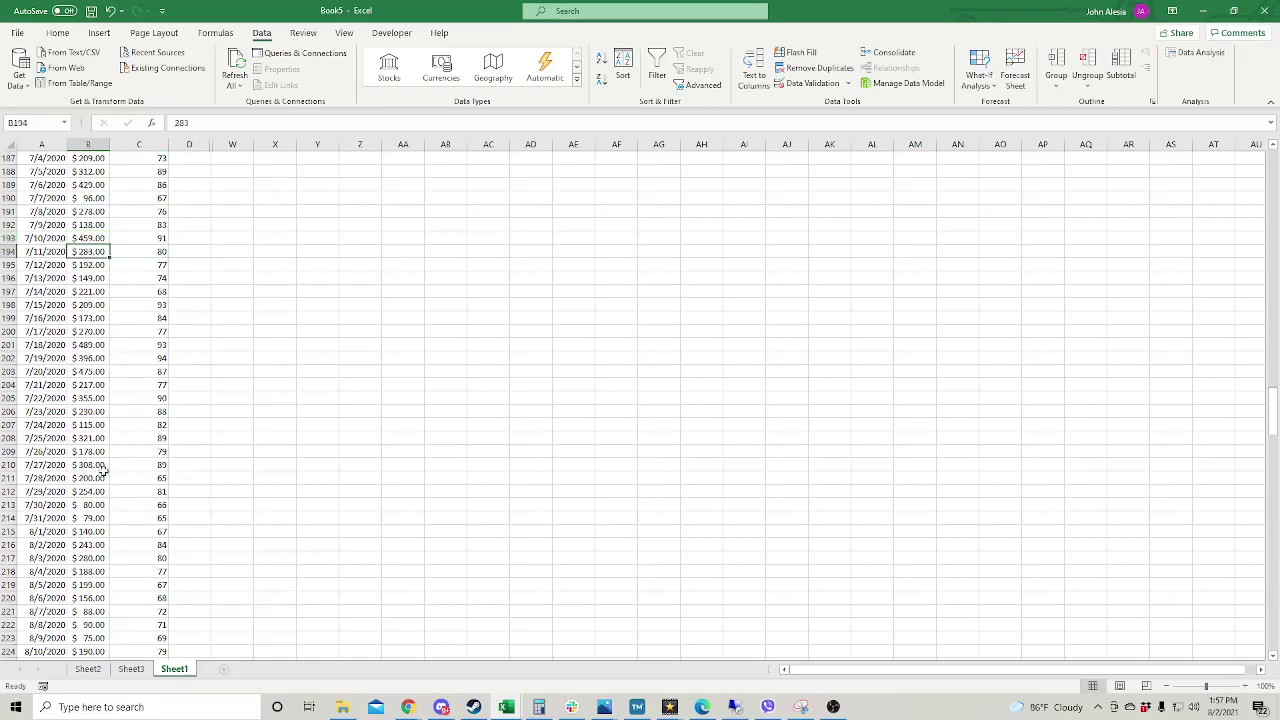
pyautogui.click(94, 504)
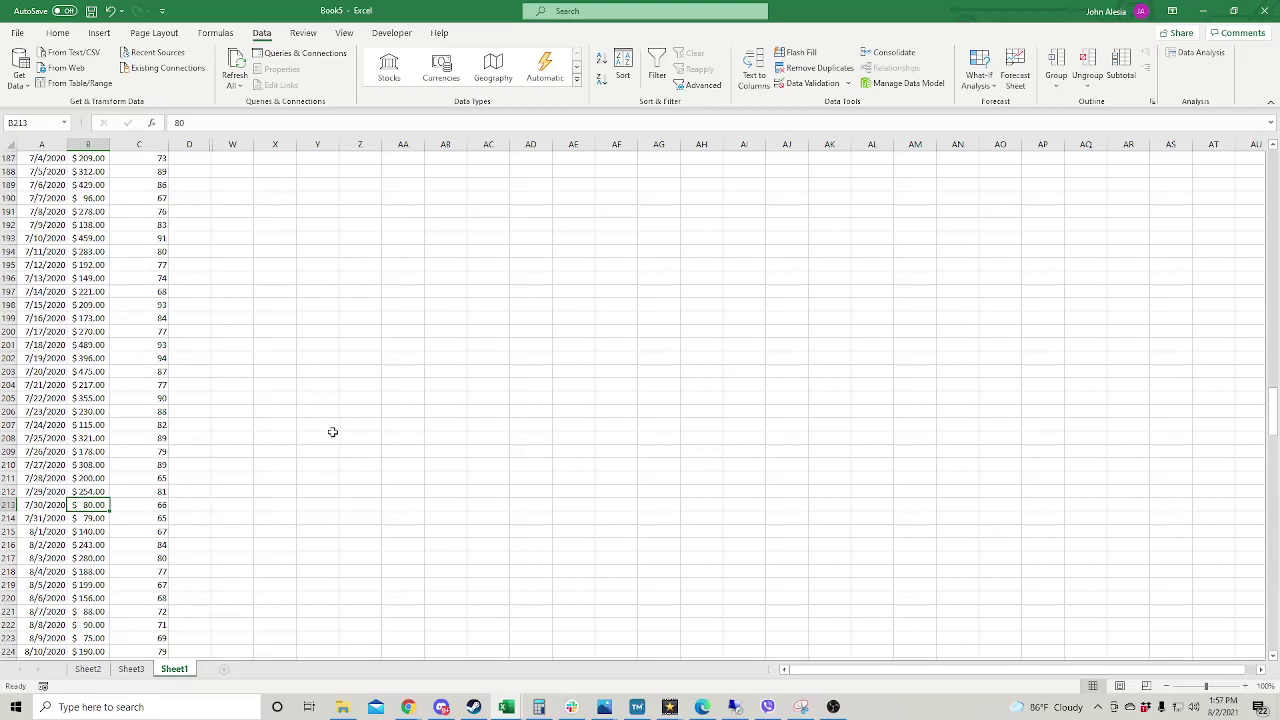
pyautogui.scroll(20, 332, 432)
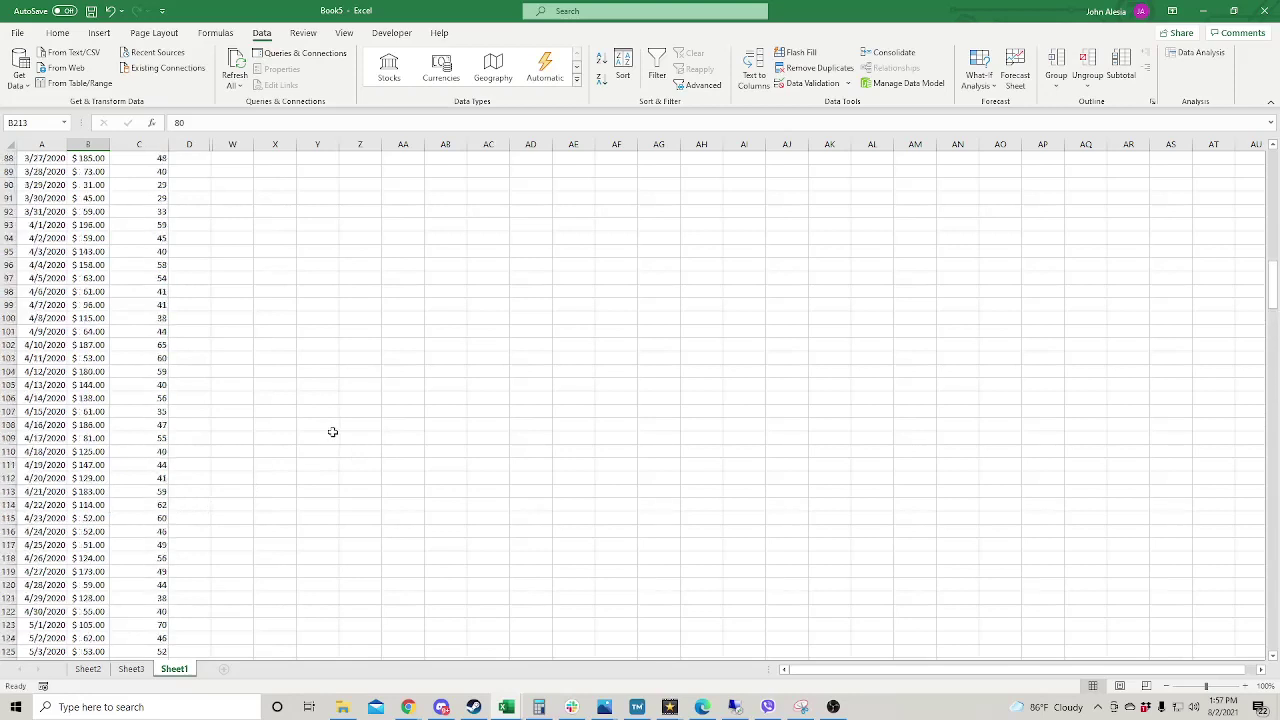
pyautogui.scroll(20, 332, 432)
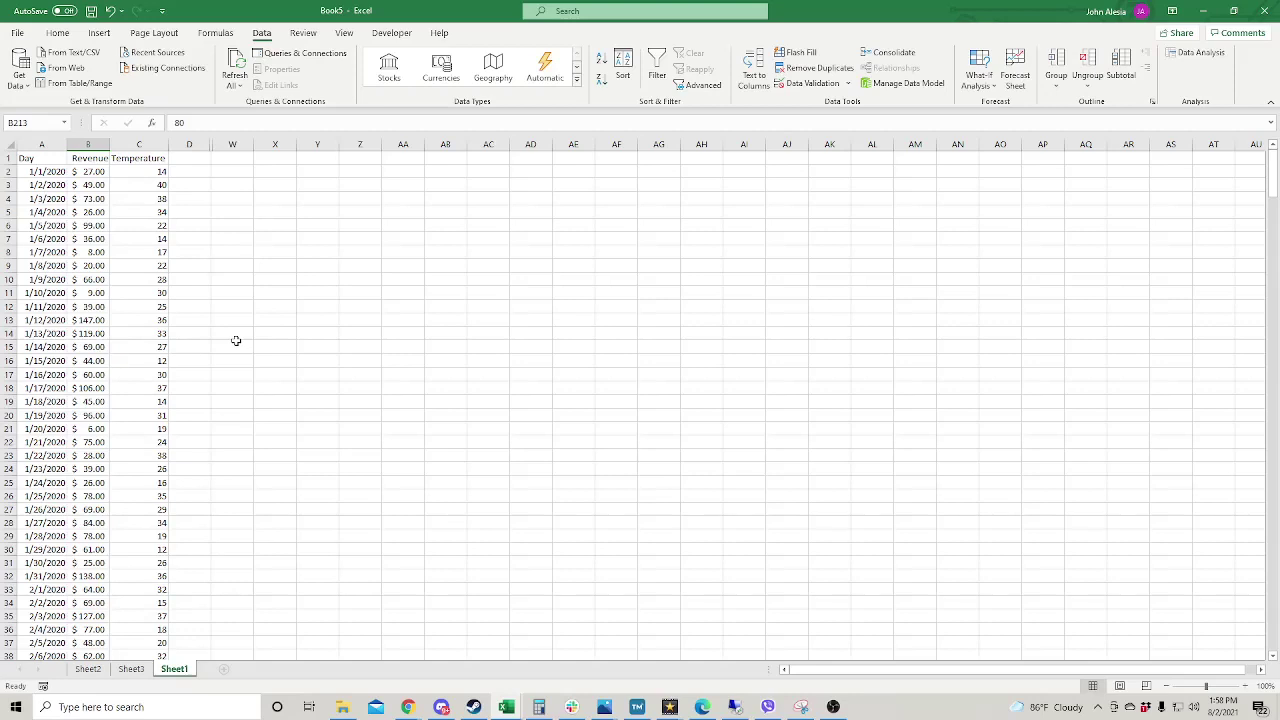
pyautogui.click(236, 341)
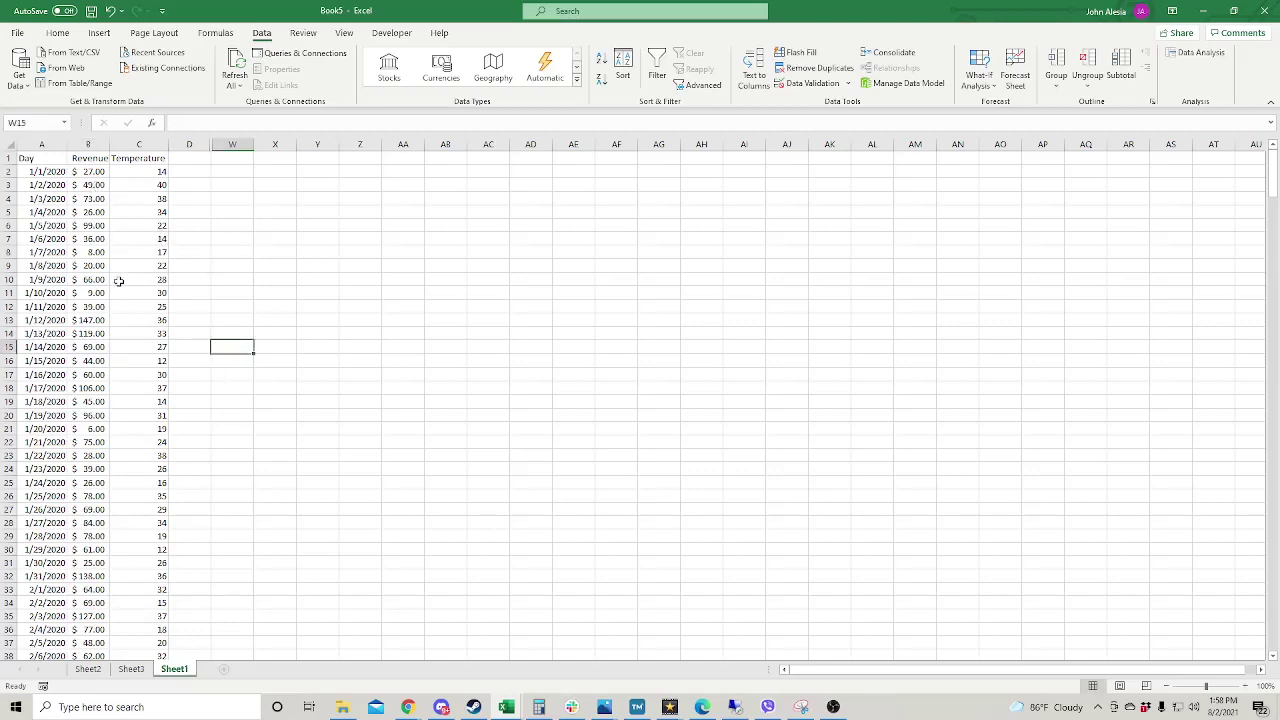
pyautogui.click(145, 388)
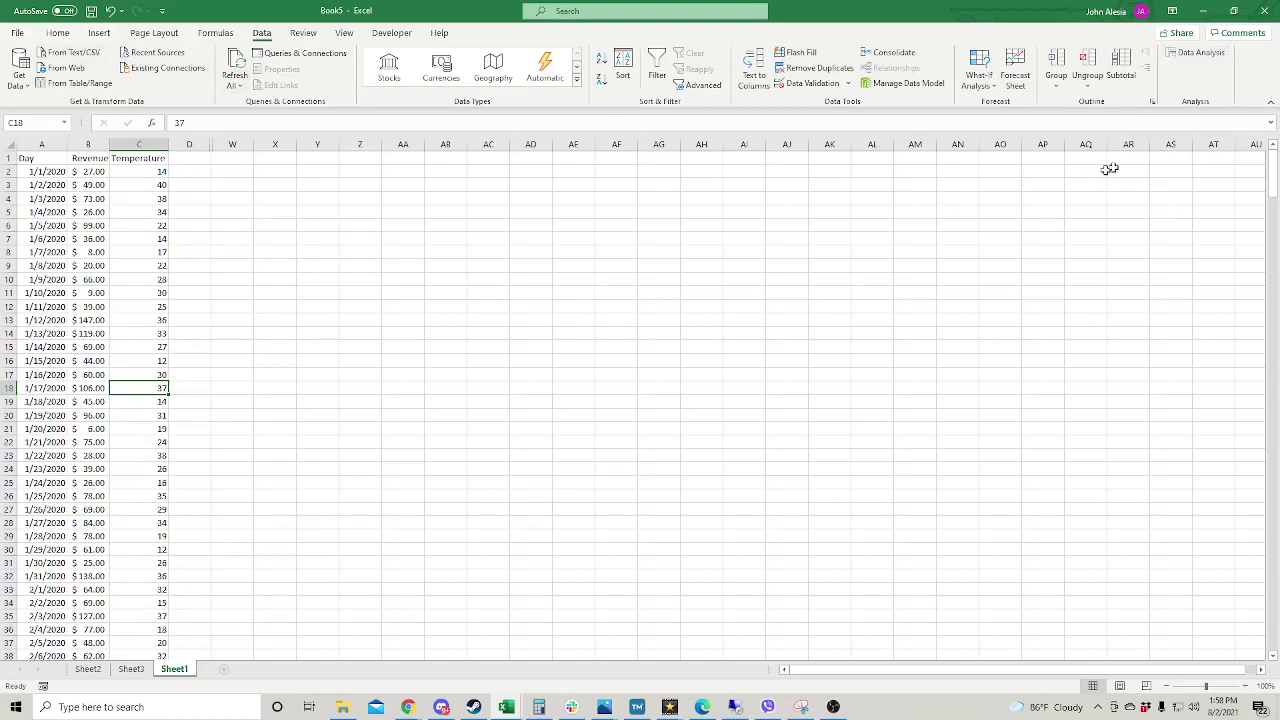
# Run a Regression with Y range B1:B367, X range C1:C367, labels included, output at E2 and normal probability plots enabled.
pyautogui.click(1203, 57)
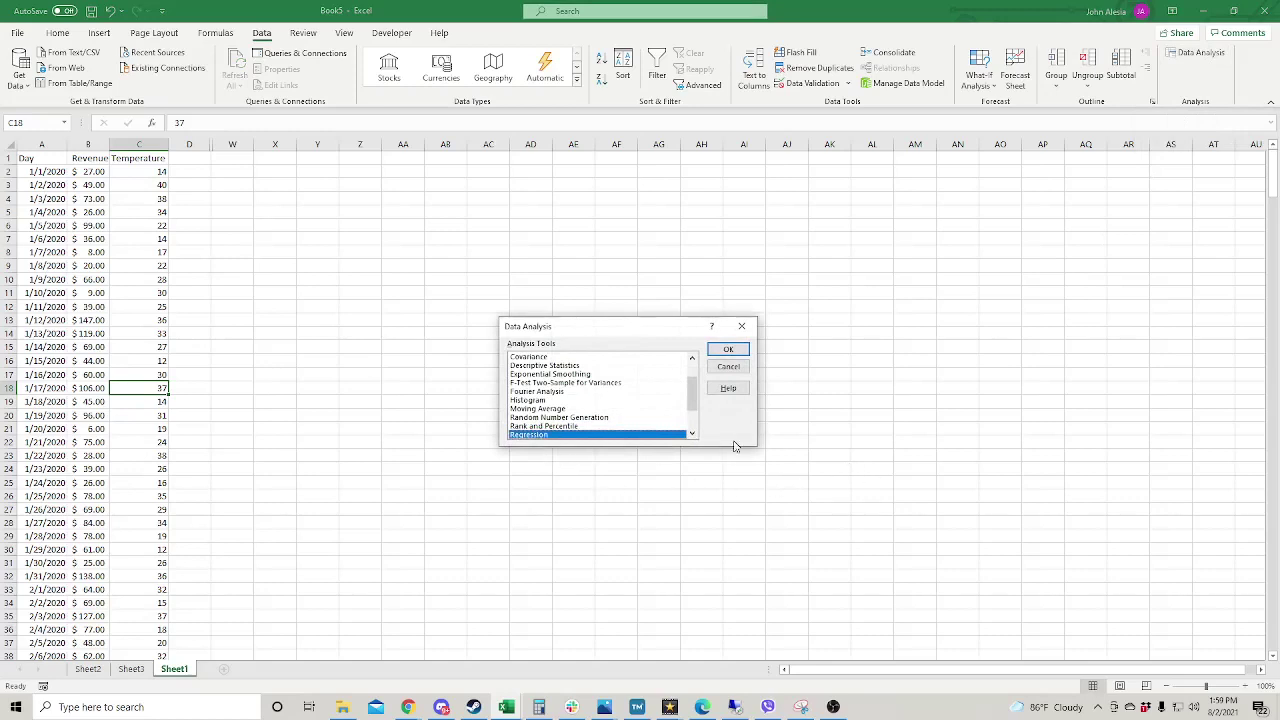
pyautogui.scroll(-1, 647, 405)
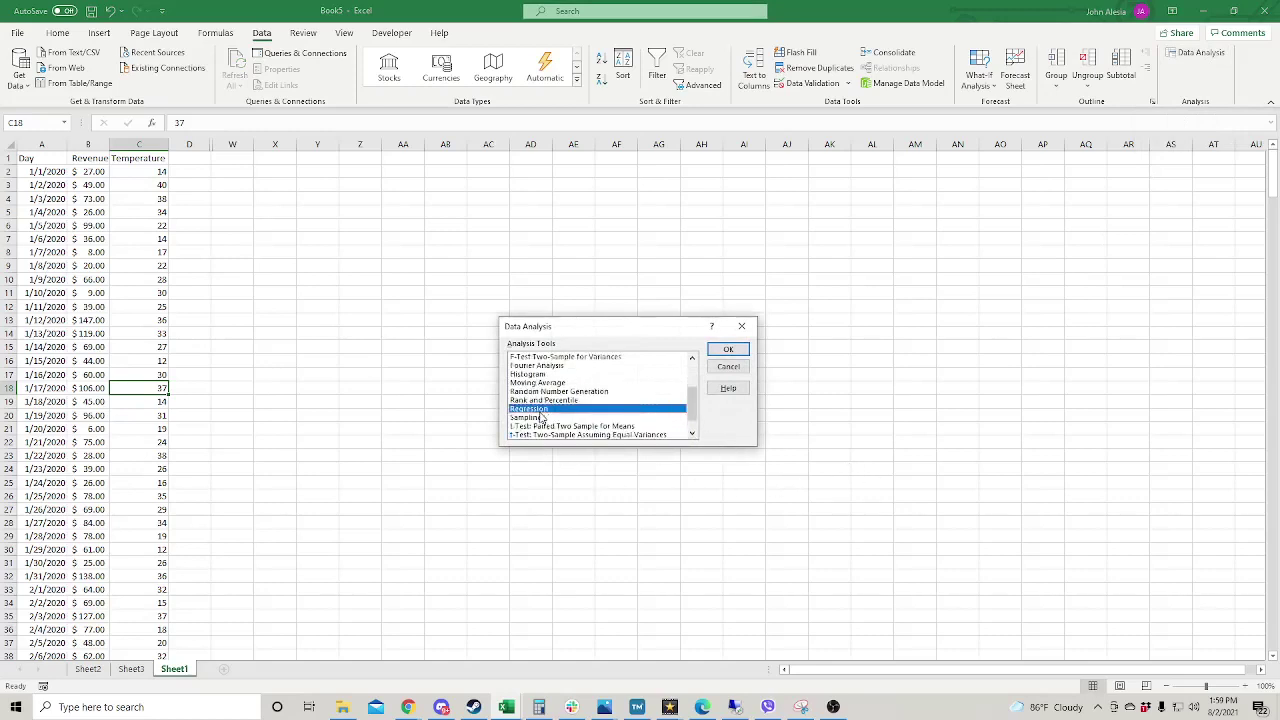
pyautogui.click(728, 349)
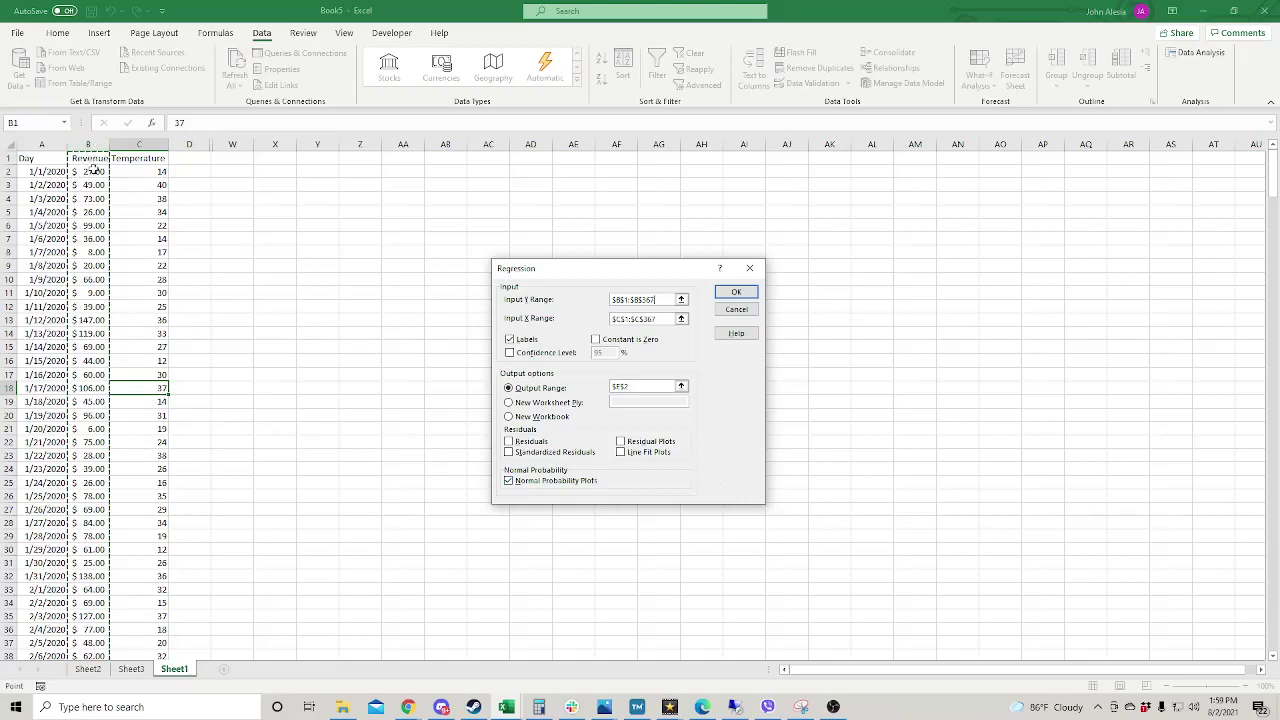
pyautogui.click(659, 317)
pyautogui.click(651, 320)
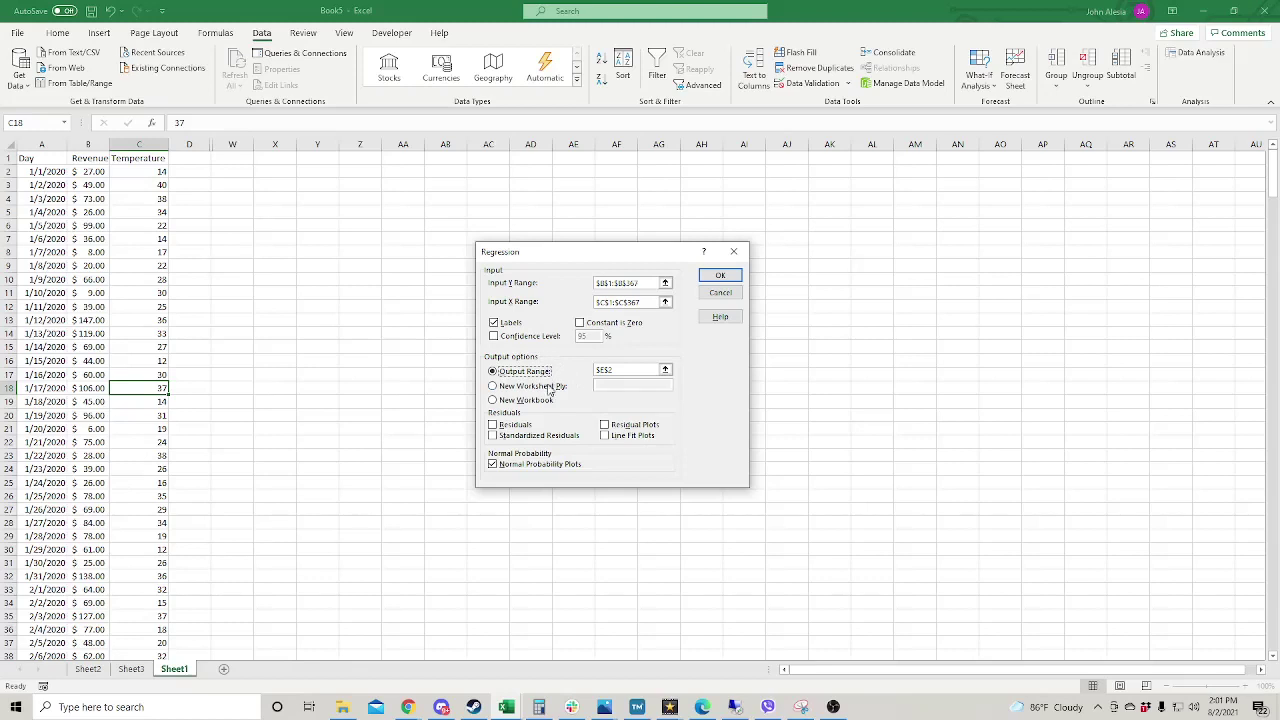
pyautogui.click(613, 370)
pyautogui.press('Return')
# Examine the R Square and Adjusted R Square values in the regression statistics against the revenue data.
pyautogui.click(445, 265)
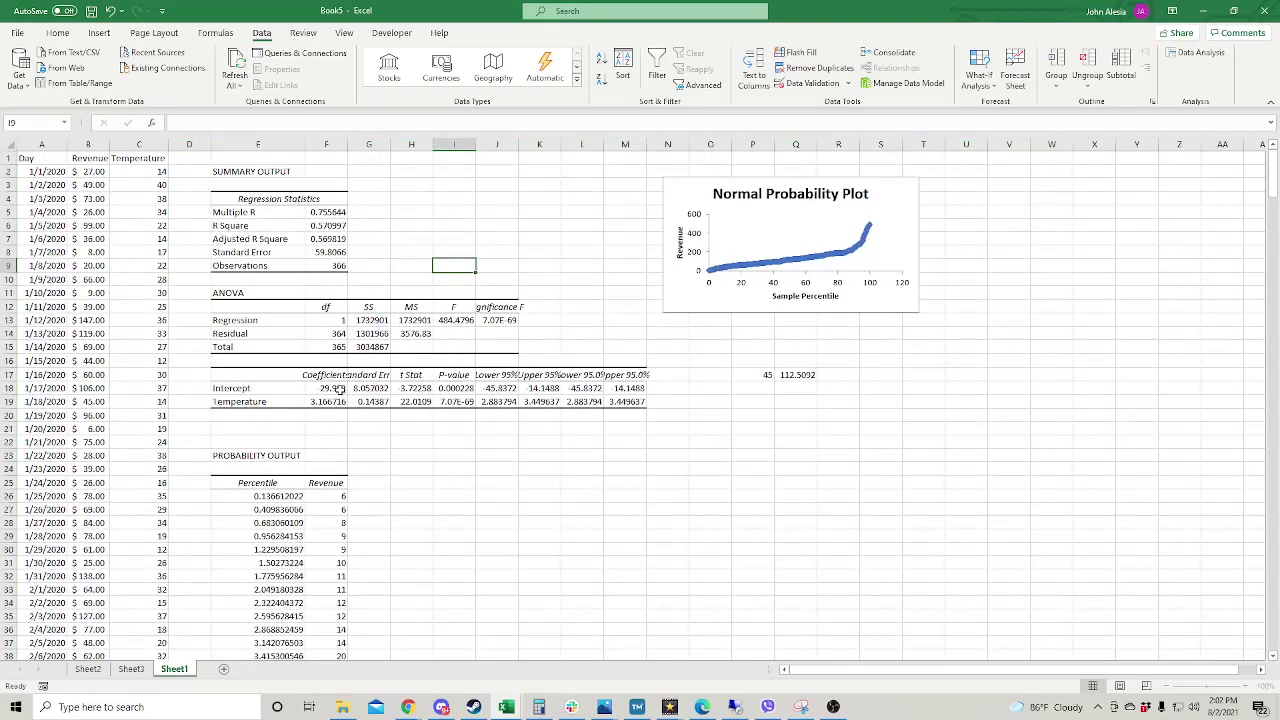
pyautogui.click(242, 227)
pyautogui.click(313, 225)
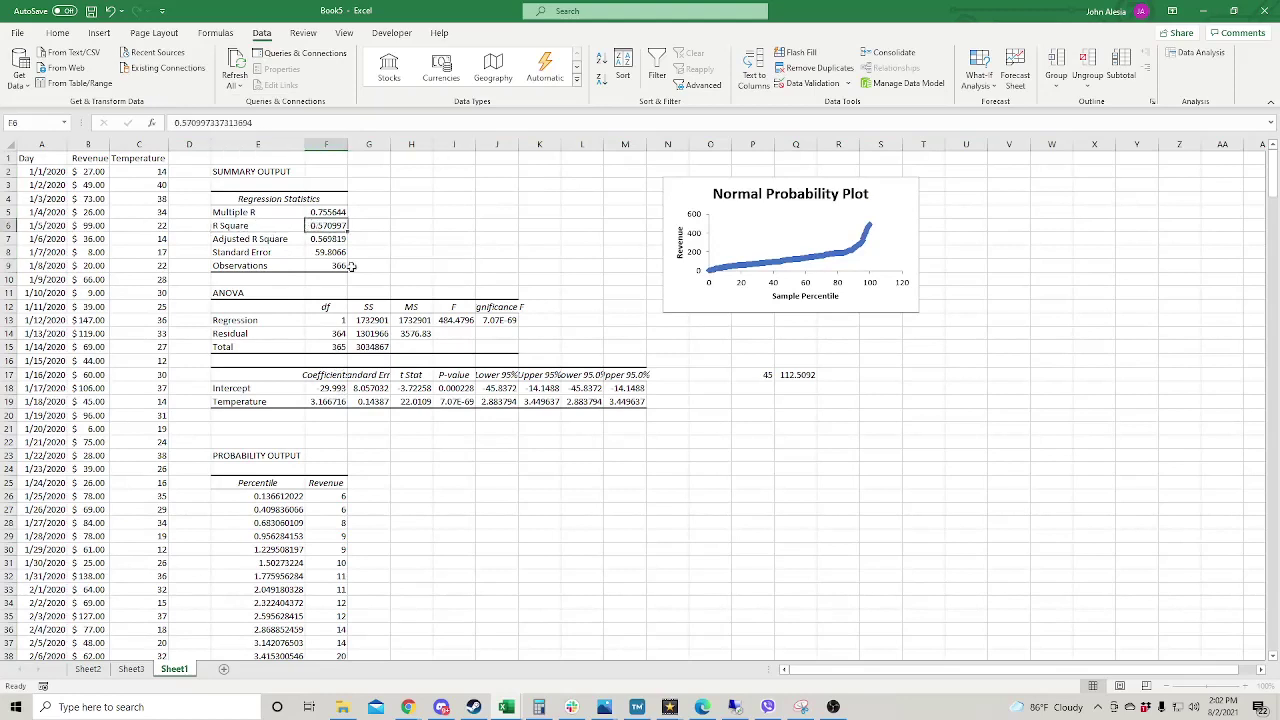
pyautogui.click(312, 240)
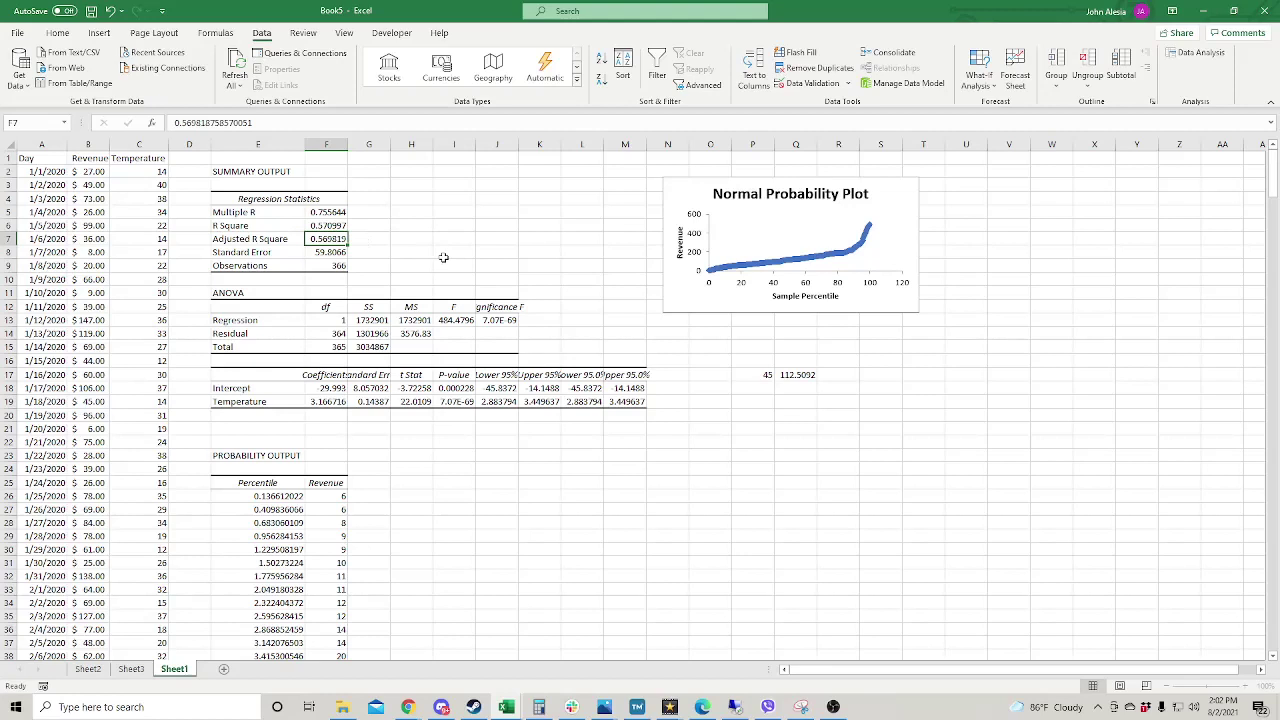
pyautogui.click(337, 226)
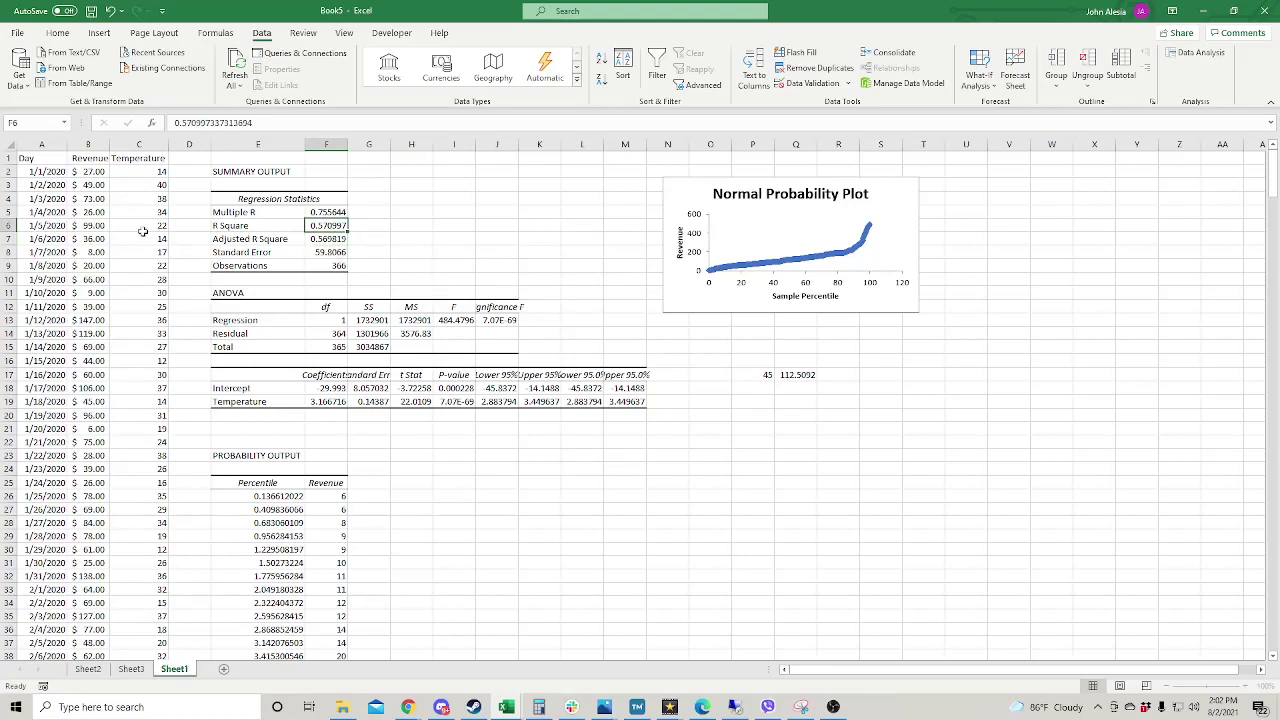
pyautogui.click(83, 240)
pyautogui.click(330, 227)
# Enlarge the Normal Probability Plot chart and move it beside the regression tables, over about columns N to Z.
pyautogui.click(680, 290)
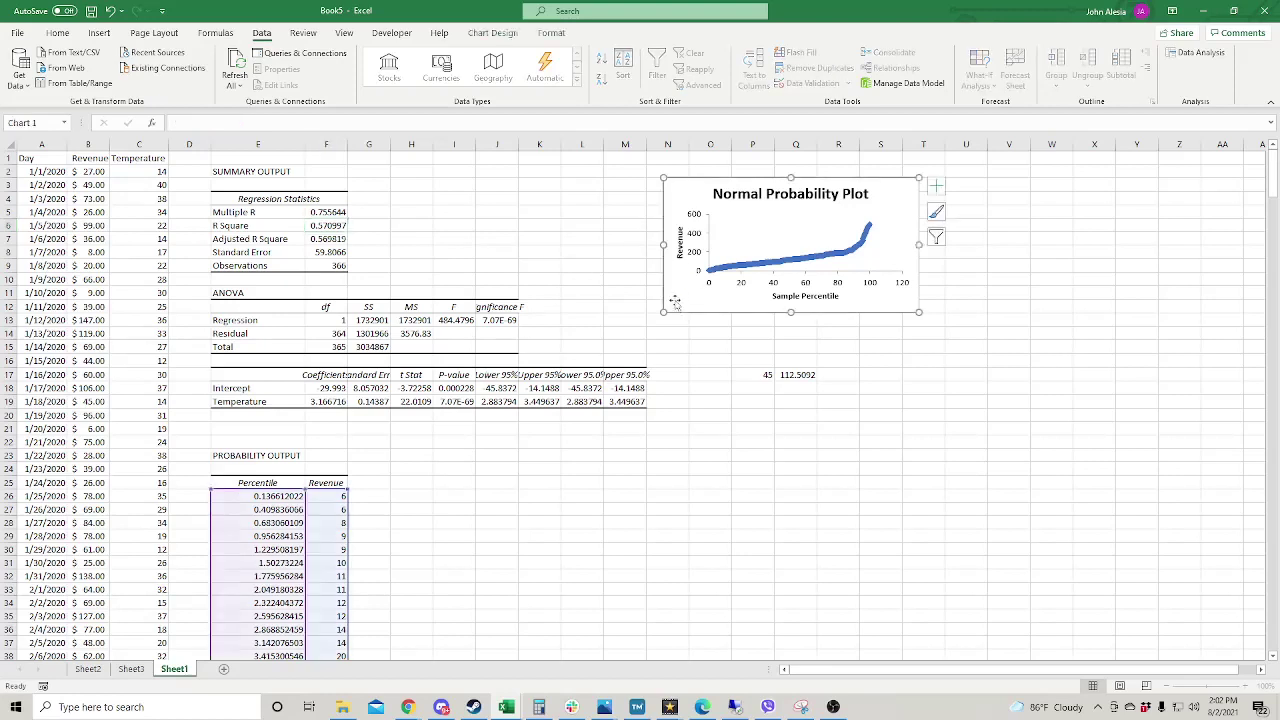
pyautogui.moveTo(665, 309); pyautogui.dragTo(518, 360)
pyautogui.moveTo(918, 358); pyautogui.dragTo(1076, 420)
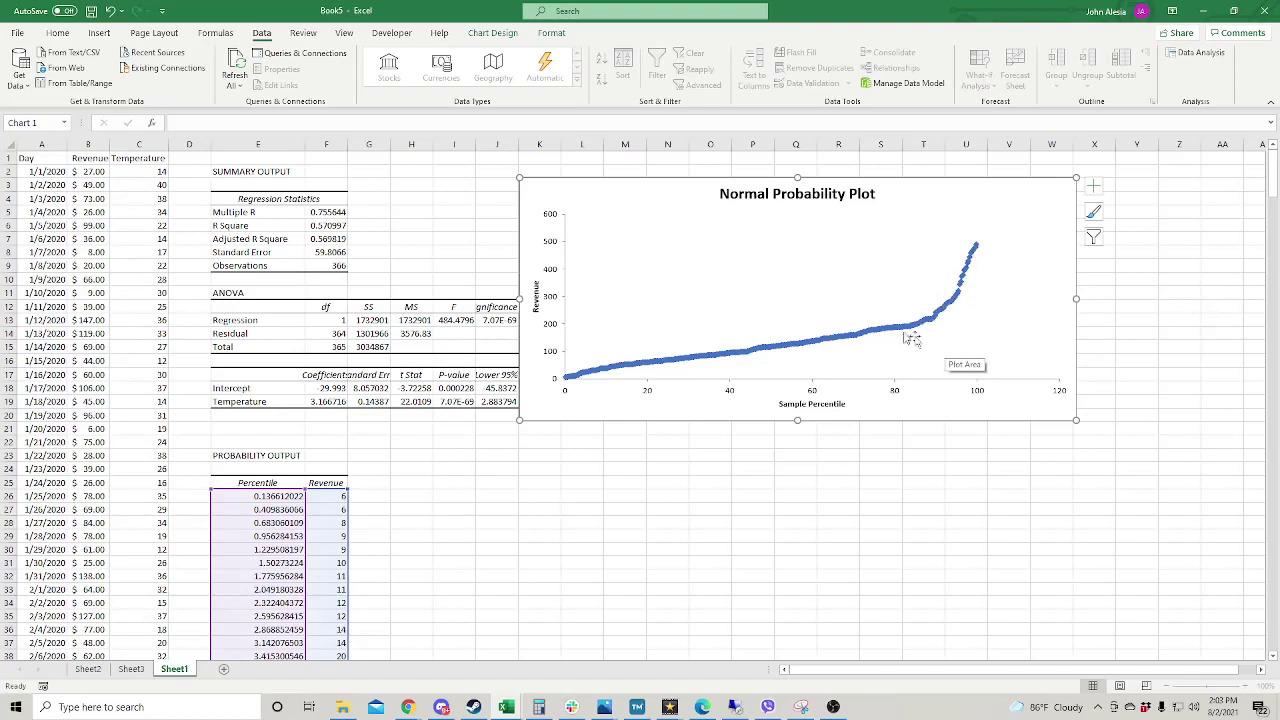
pyautogui.click(780, 220)
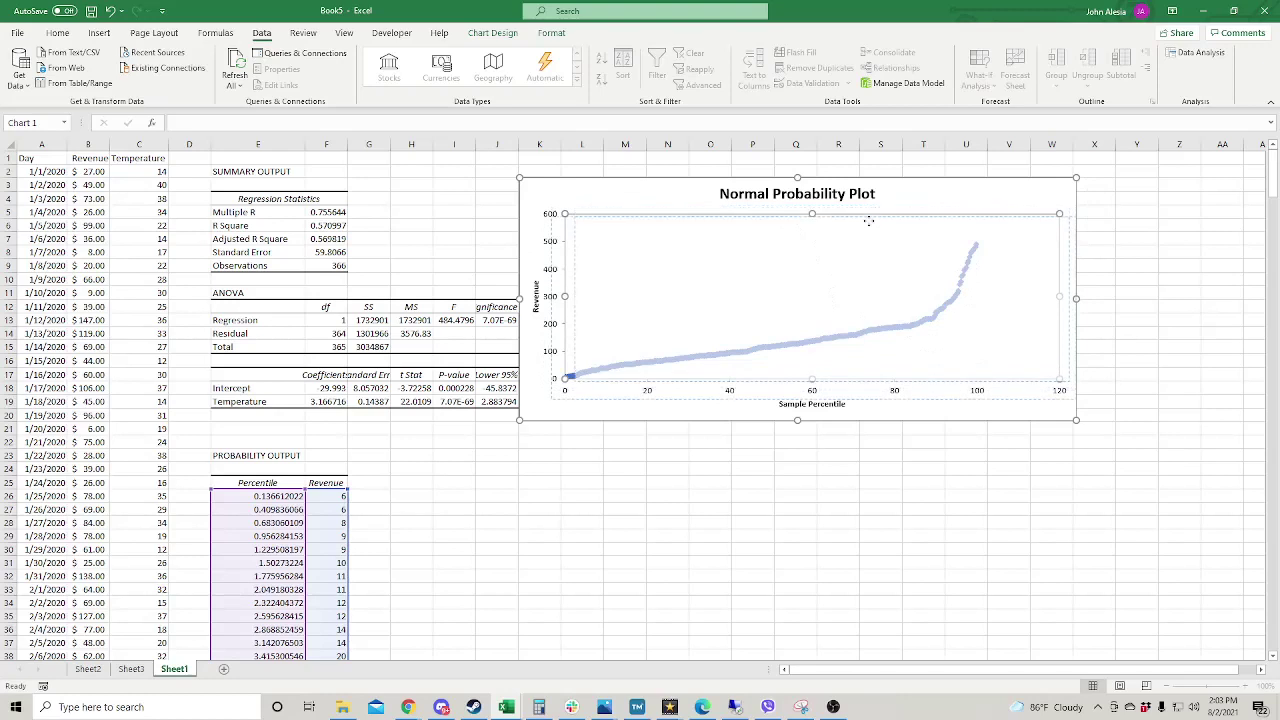
pyautogui.click(703, 194)
pyautogui.moveTo(674, 189); pyautogui.dragTo(804, 183)
pyautogui.press('Escape')
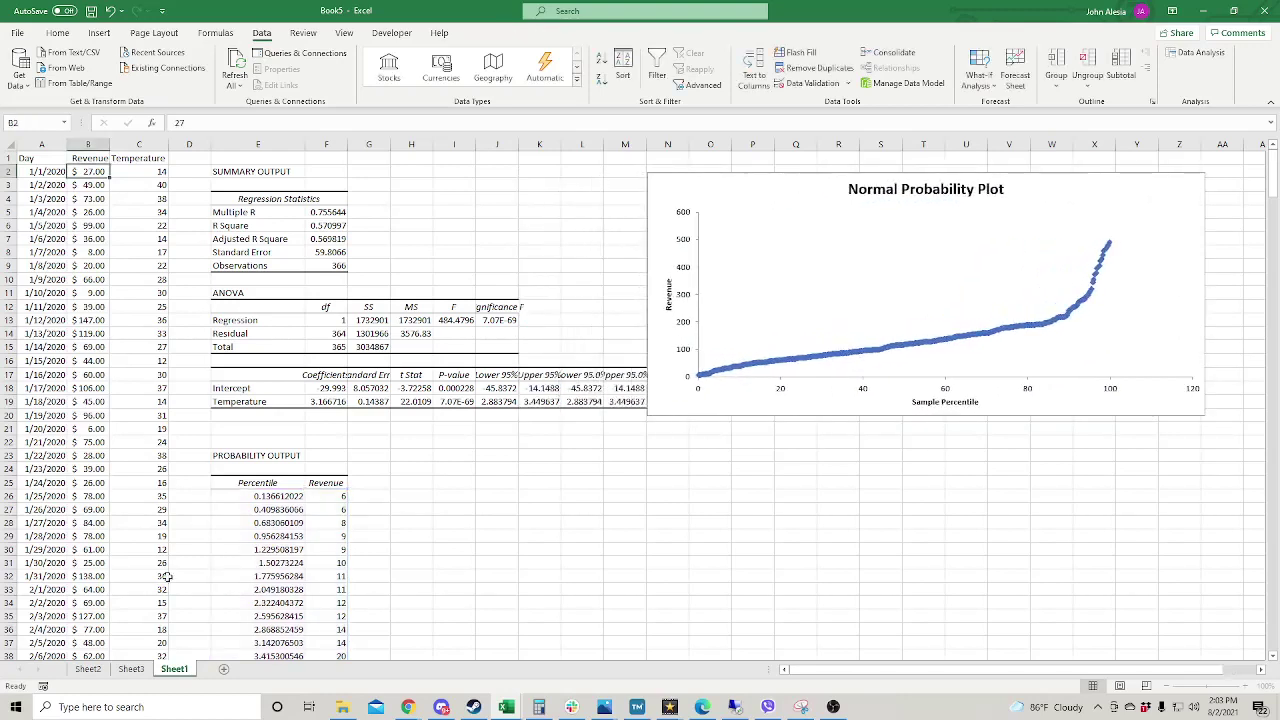
# Examine R Square and the P-values of the Intercept and Temperature rows in the regression output.
pyautogui.click(317, 226)
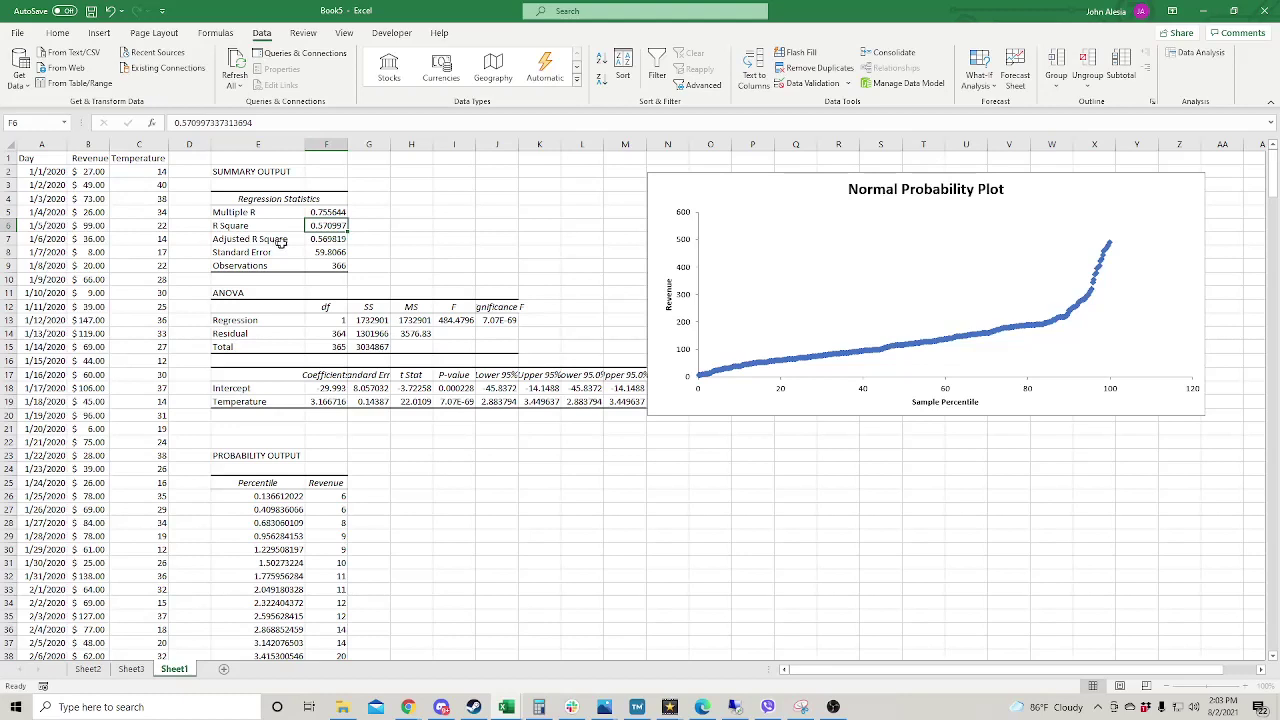
pyautogui.click(456, 389)
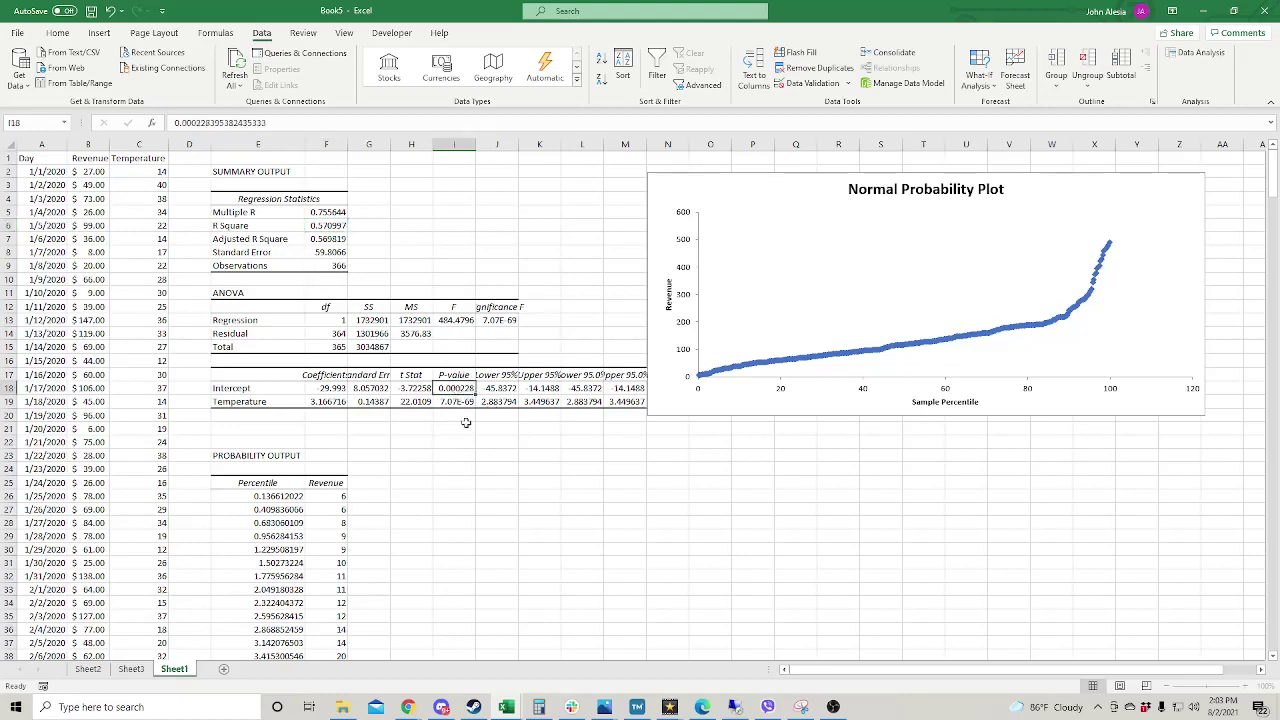
pyautogui.click(456, 402)
pyautogui.click(229, 400)
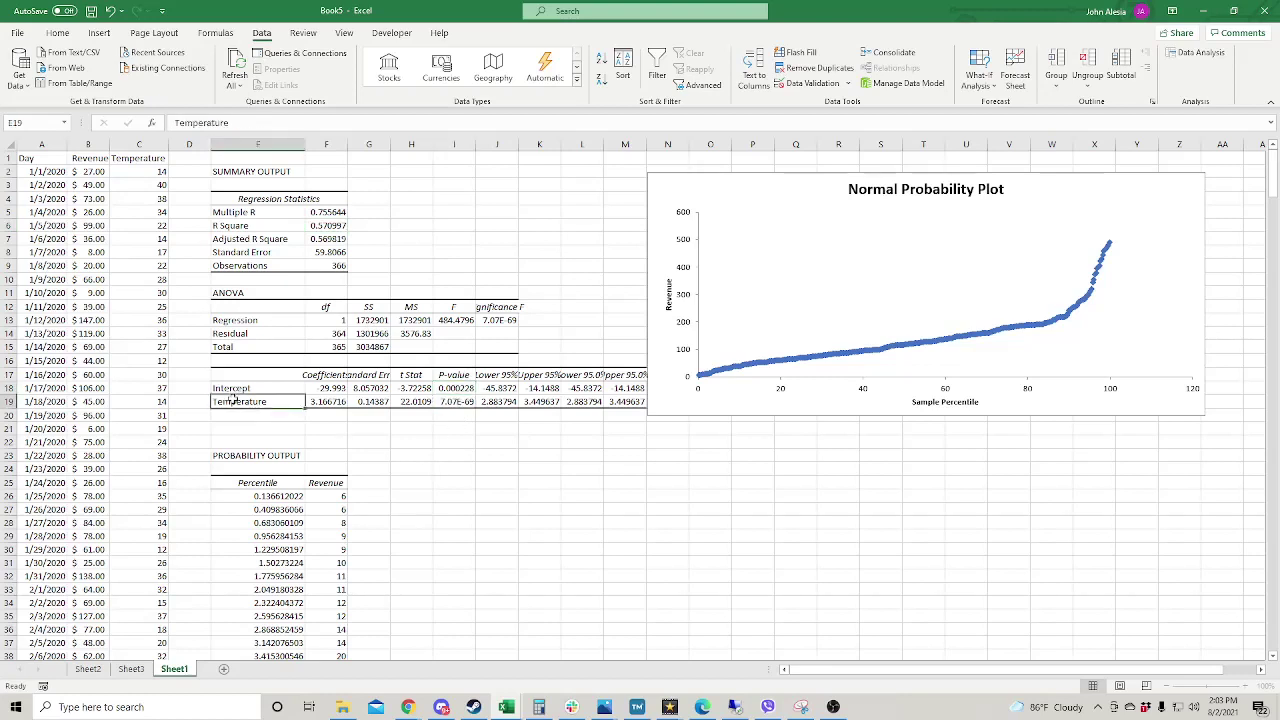
pyautogui.click(440, 401)
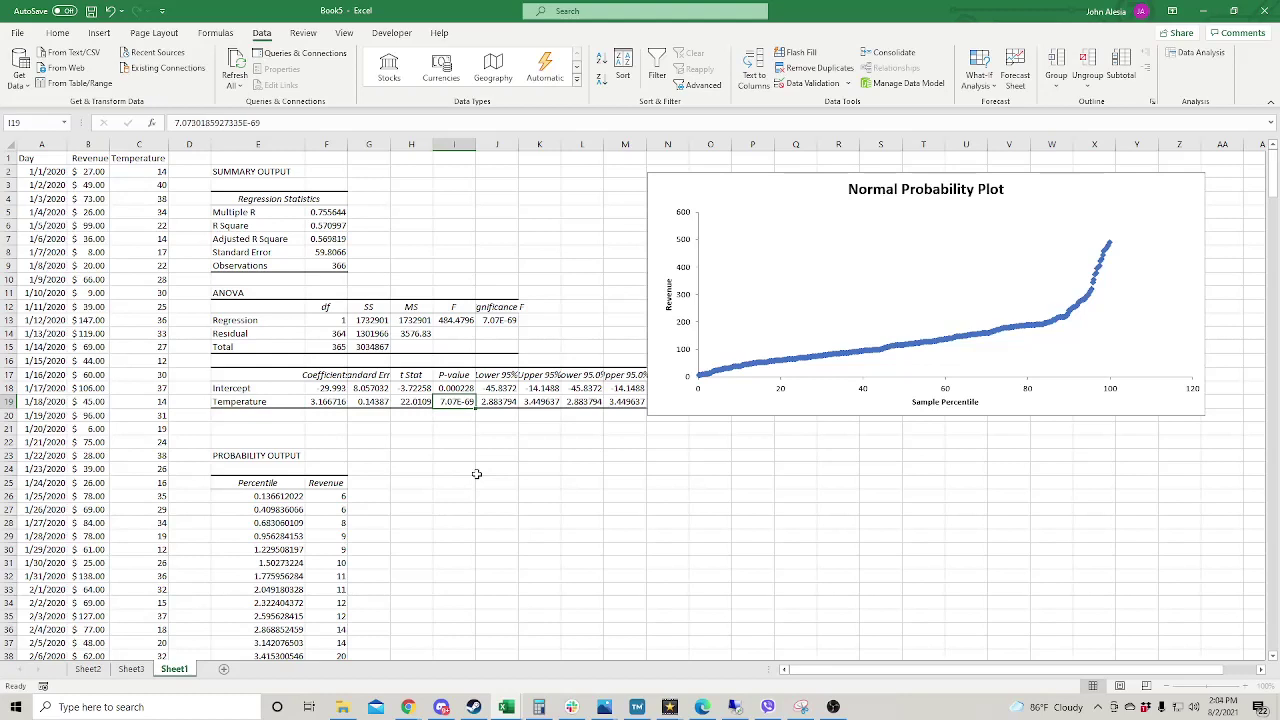
pyautogui.click(510, 442)
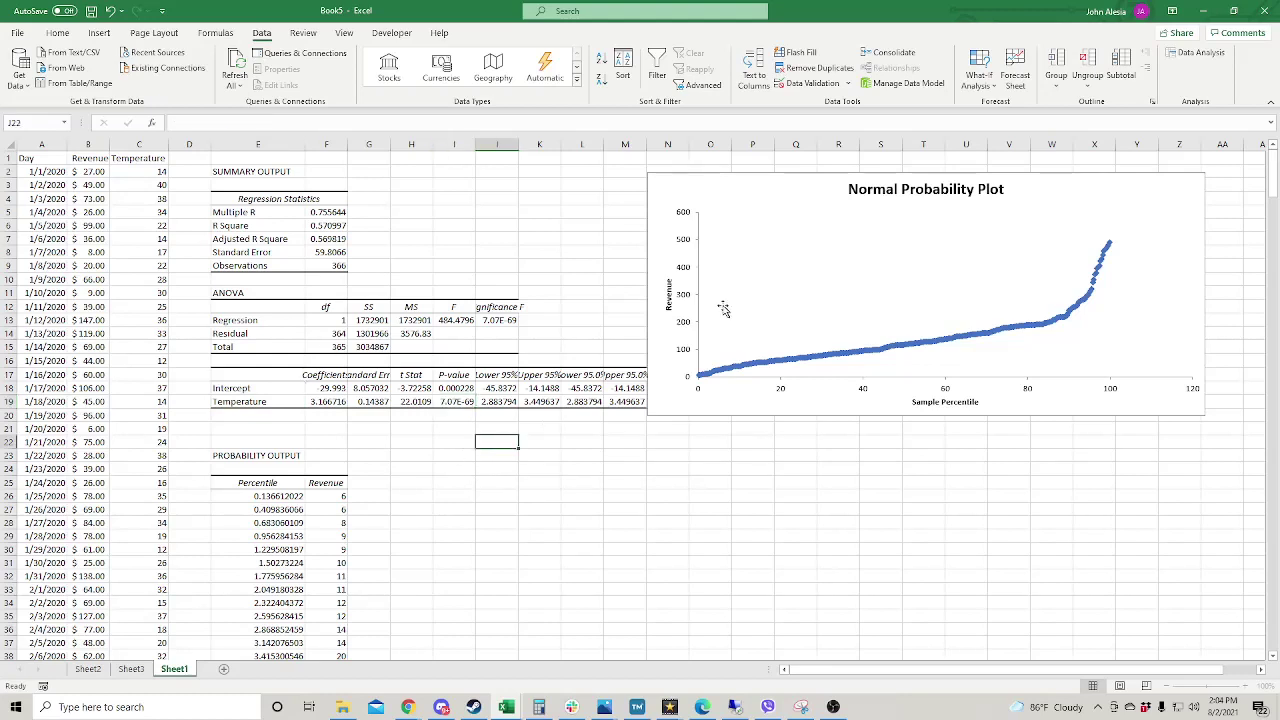
# Shrink the Normal Probability Plot chart to start at about column P, clear of the coefficients table.
pyautogui.click(649, 411)
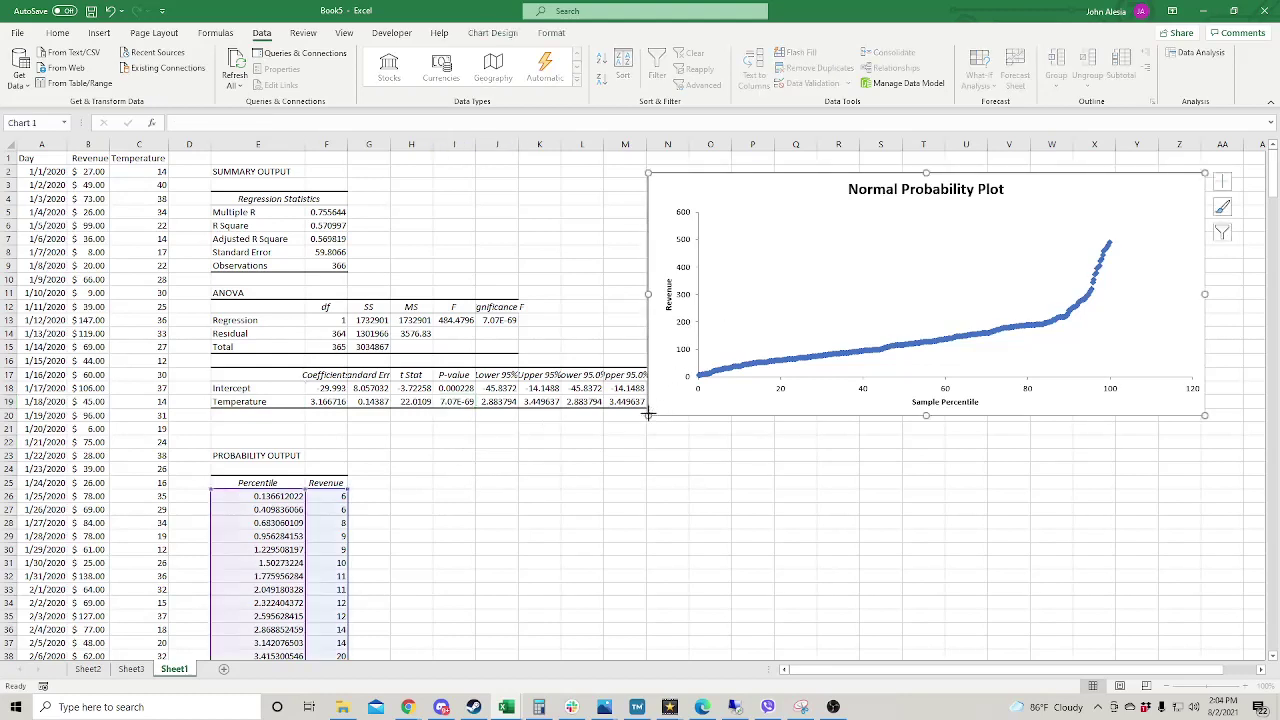
pyautogui.moveTo(649, 411); pyautogui.dragTo(727, 398)
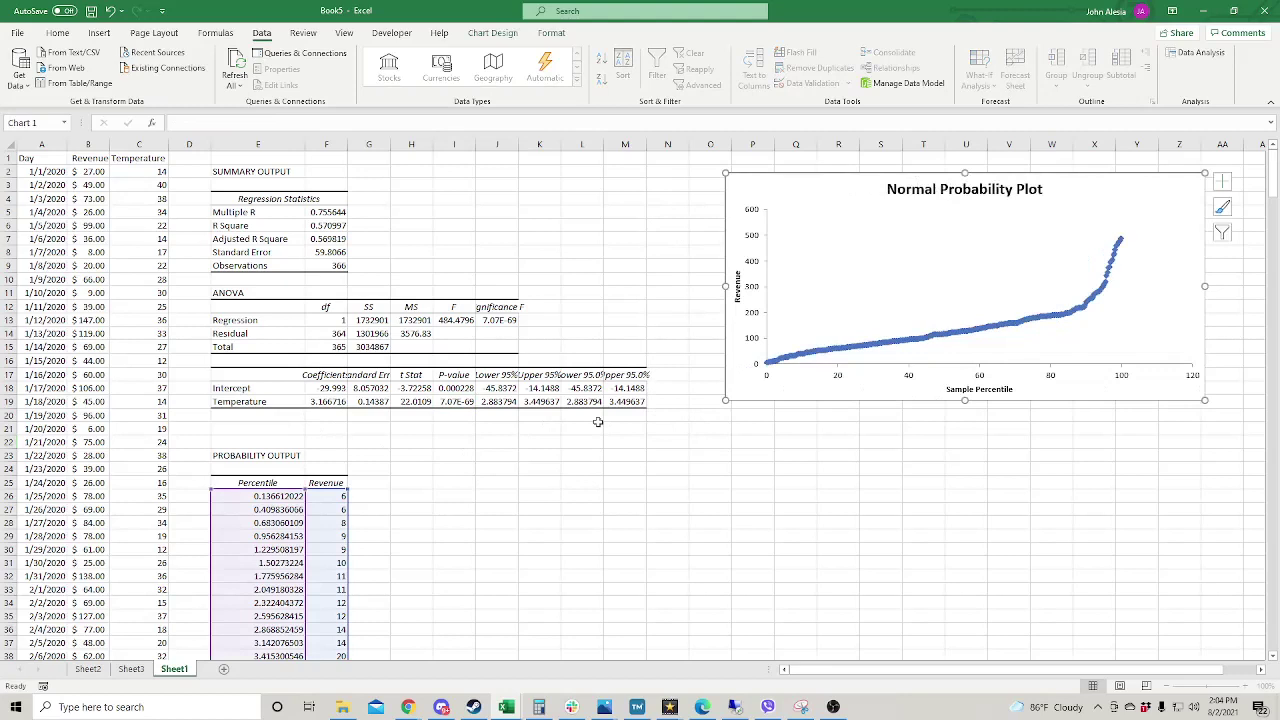
pyautogui.click(494, 443)
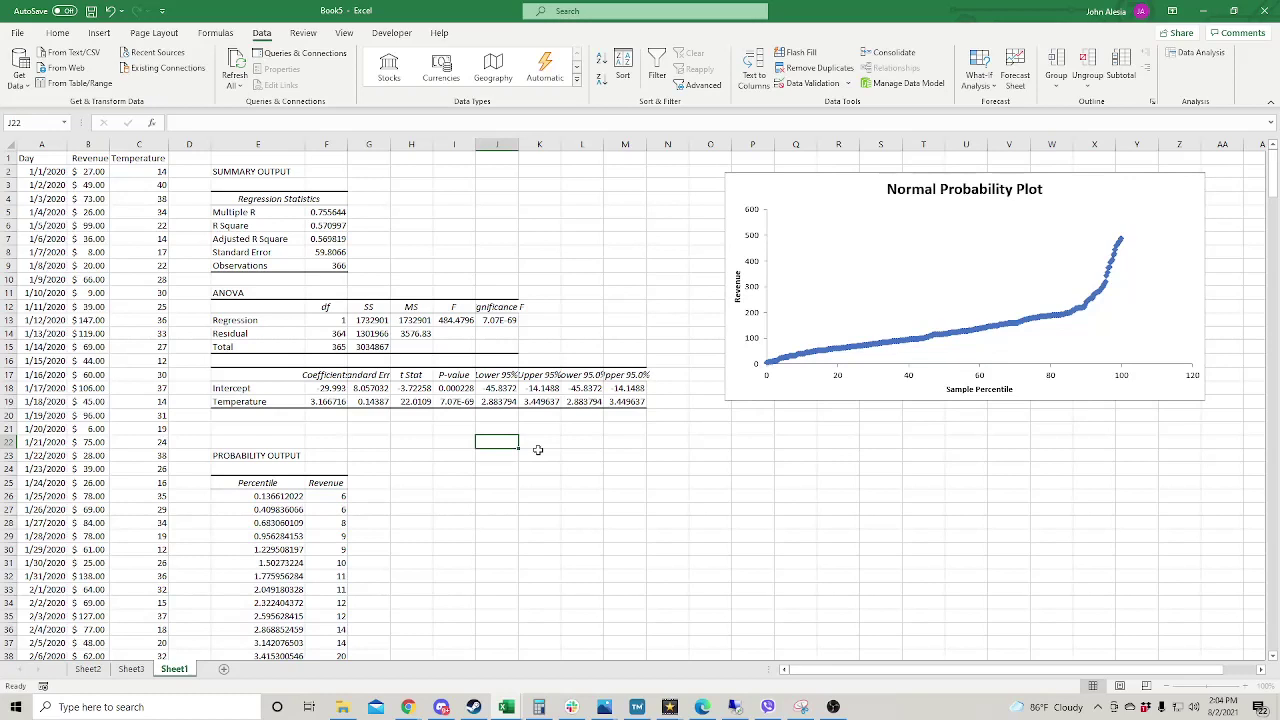
# Examine the Temperature and Intercept coefficients in the regression output.
pyautogui.click(329, 368)
pyautogui.press('Down')
pyautogui.press('Down')
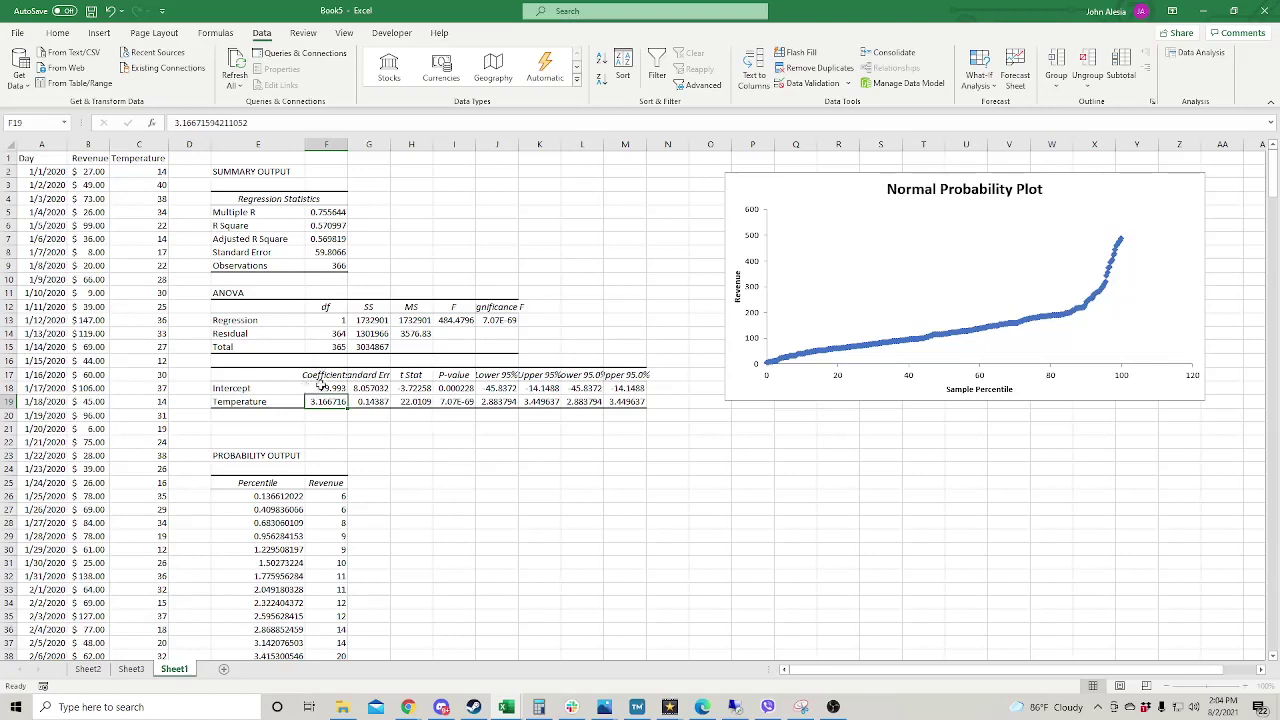
pyautogui.click(320, 387)
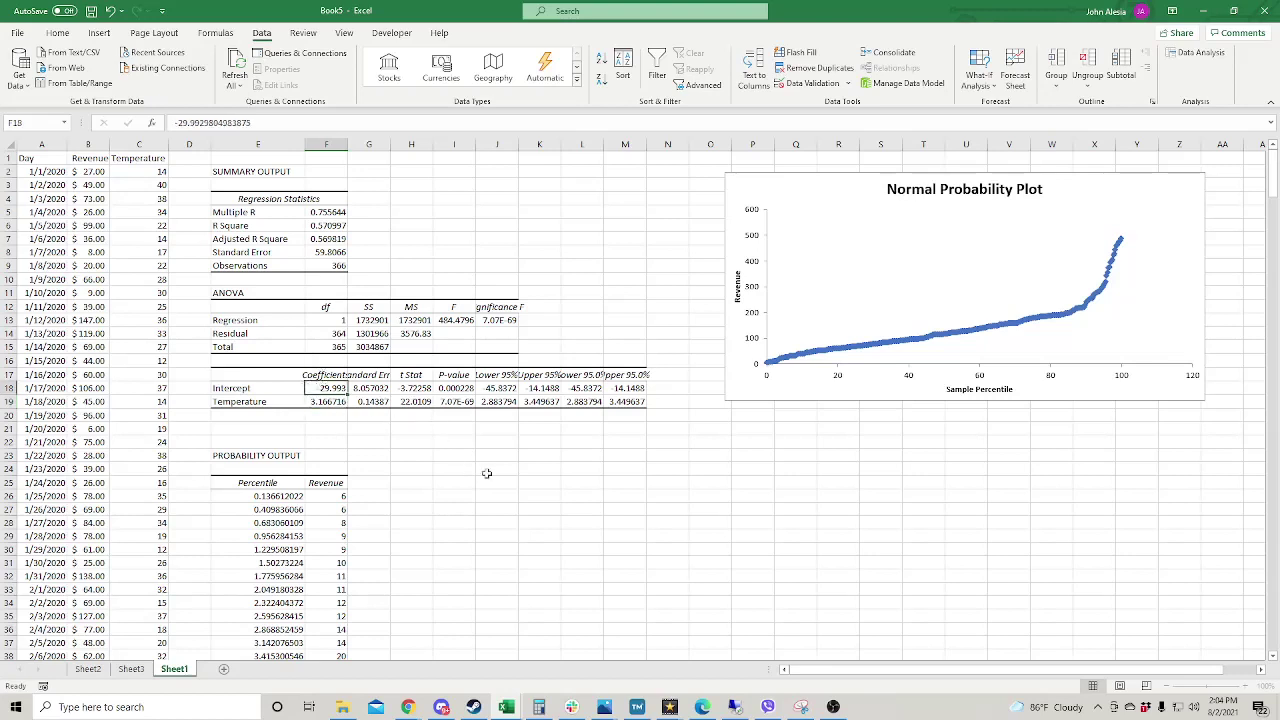
# Review the Constant is Zero option in the Regression settings without rerunning the analysis, and inspect the Temperature coefficient.
pyautogui.click(1199, 53)
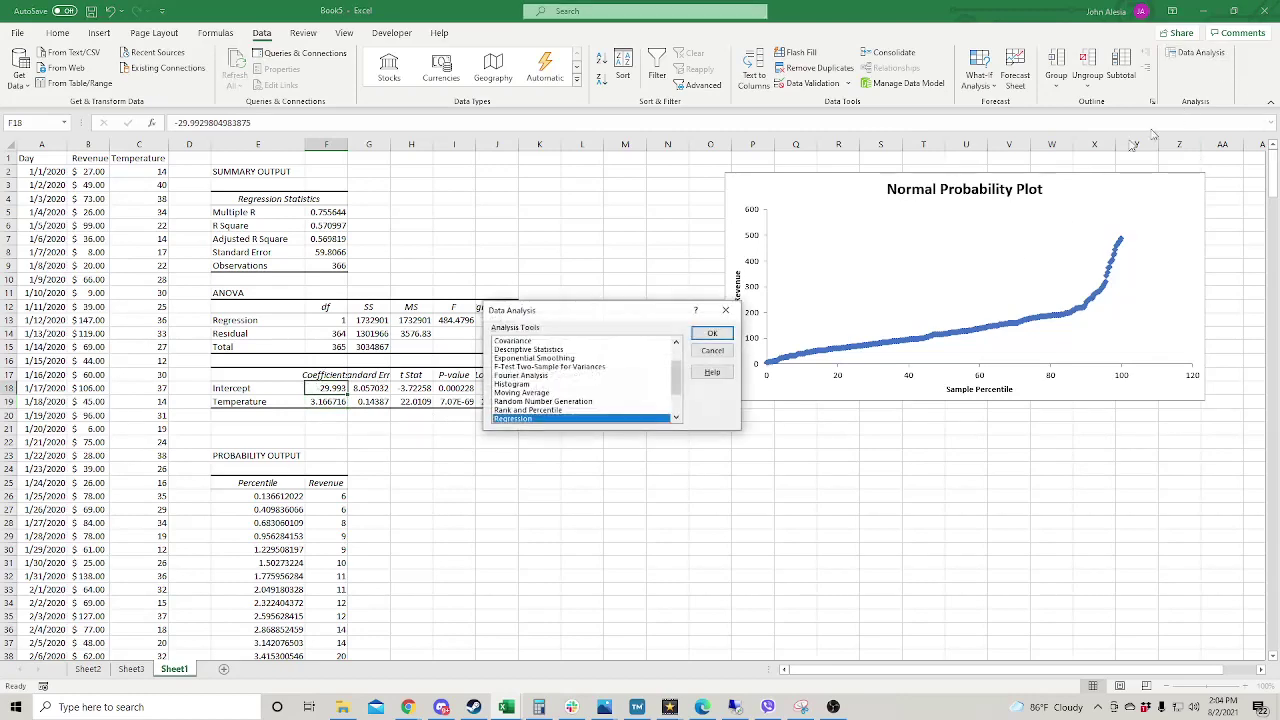
pyautogui.click(714, 334)
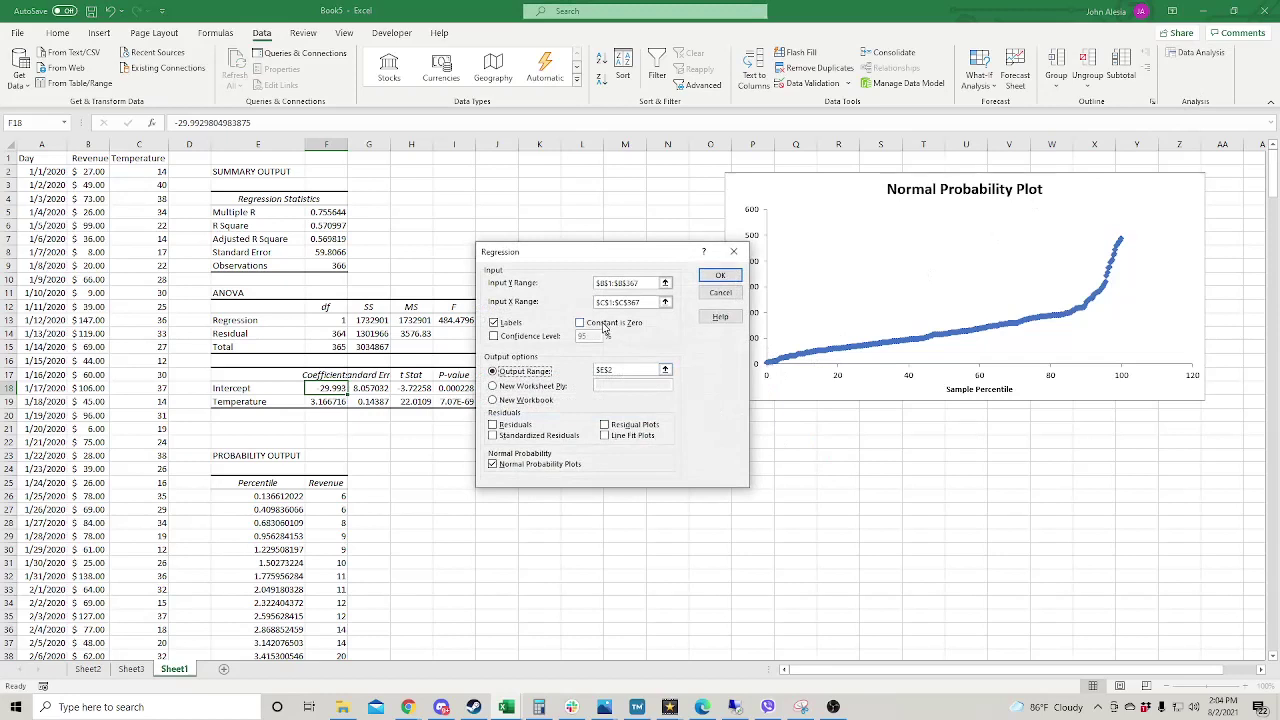
pyautogui.click(736, 253)
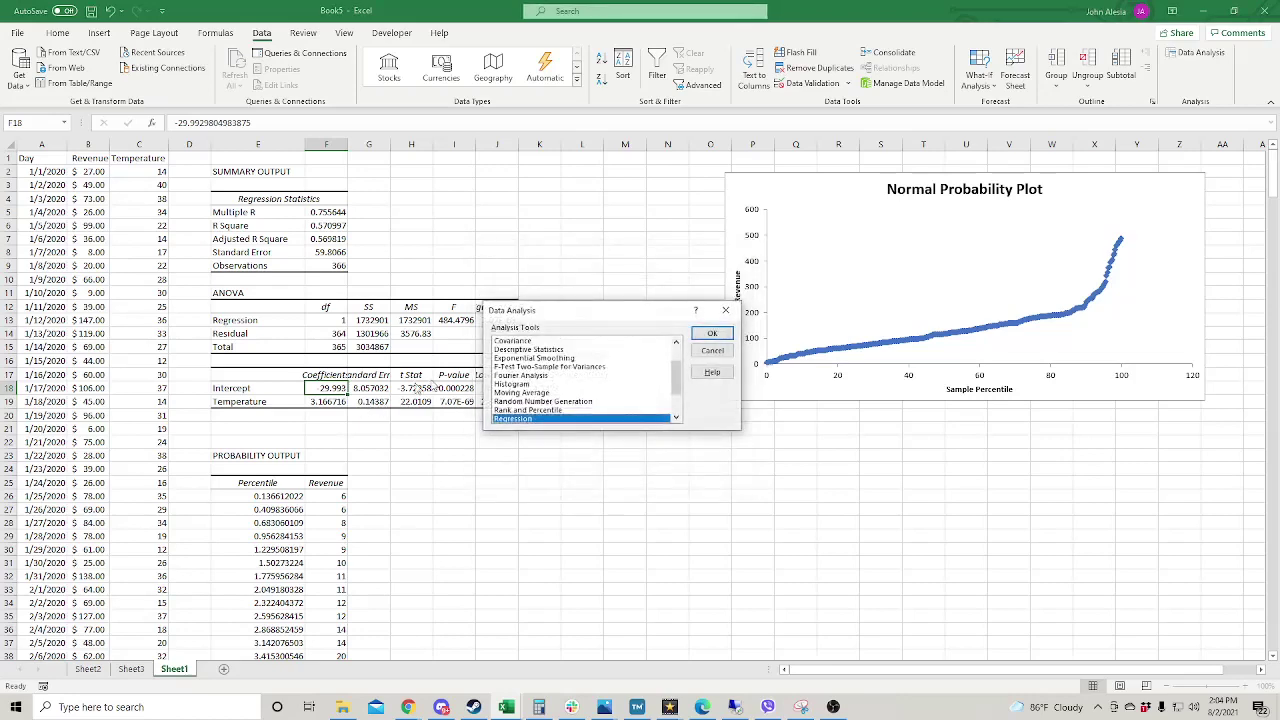
pyautogui.click(733, 310)
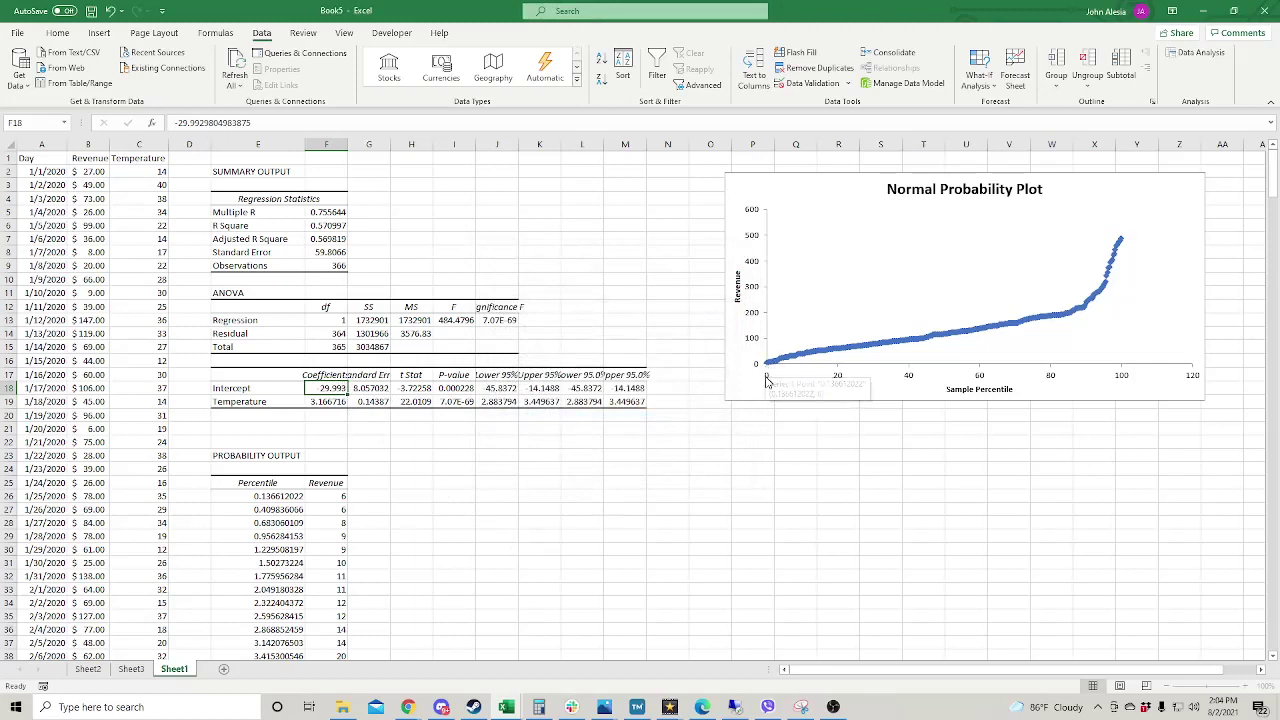
pyautogui.moveTo(771, 371)
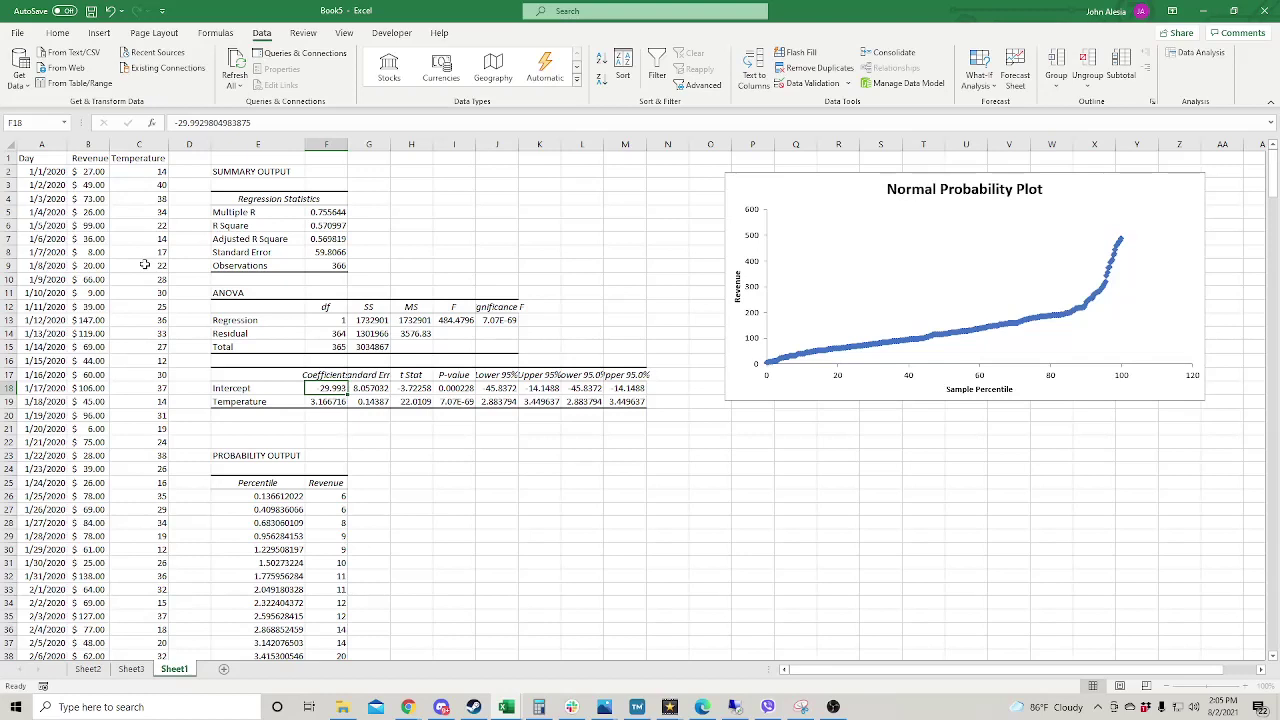
pyautogui.click(322, 405)
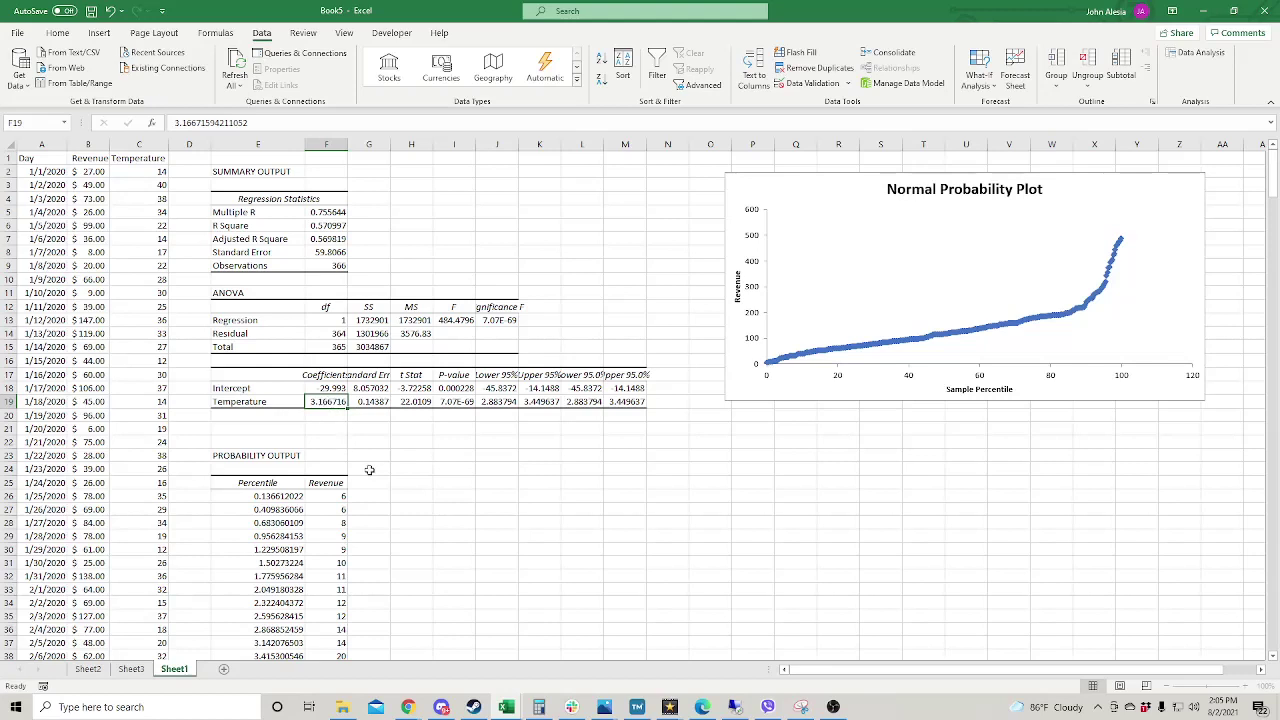
# Enter the labels Temperature in L22 and Revenue in L23, below the coefficients table.
pyautogui.click(583, 442)
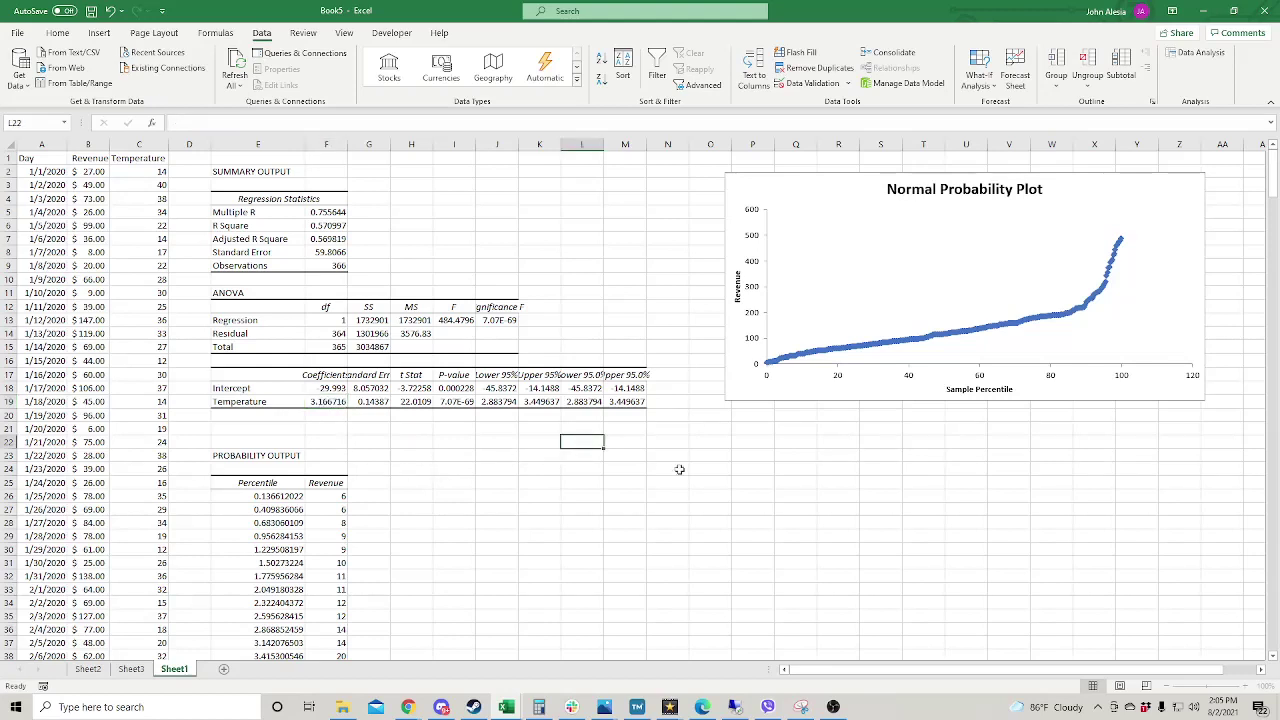
pyautogui.write('Te')
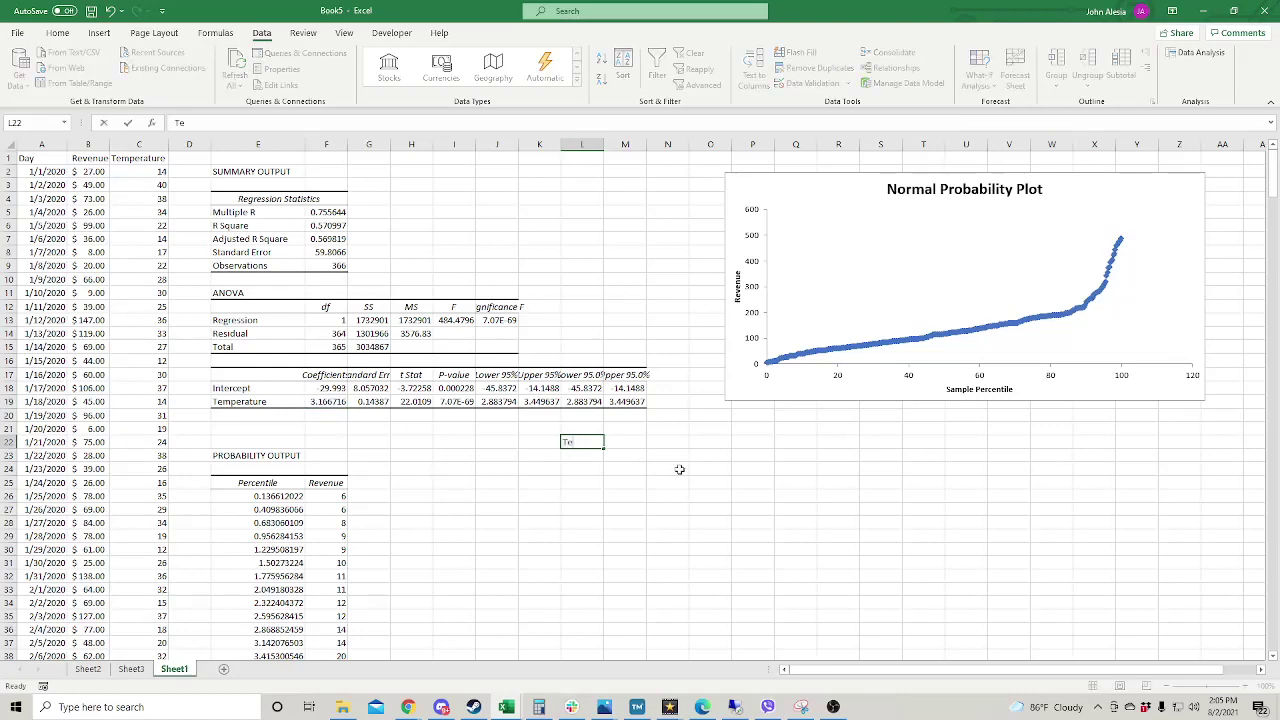
pyautogui.write('mperature')
pyautogui.press('Return')
pyautogui.write('Revenue')
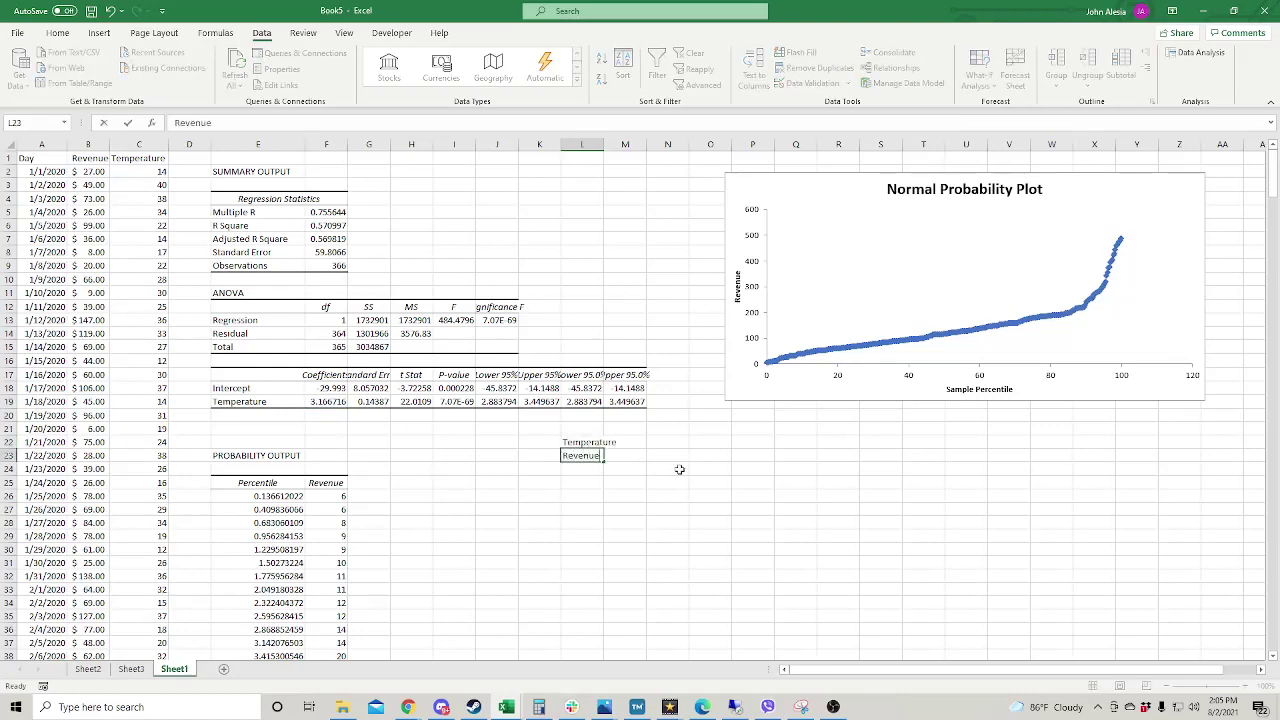
pyautogui.press('Return')
# Enter 10 as the temperature in M22 and fit column L's width to its labels.
pyautogui.click(632, 440)
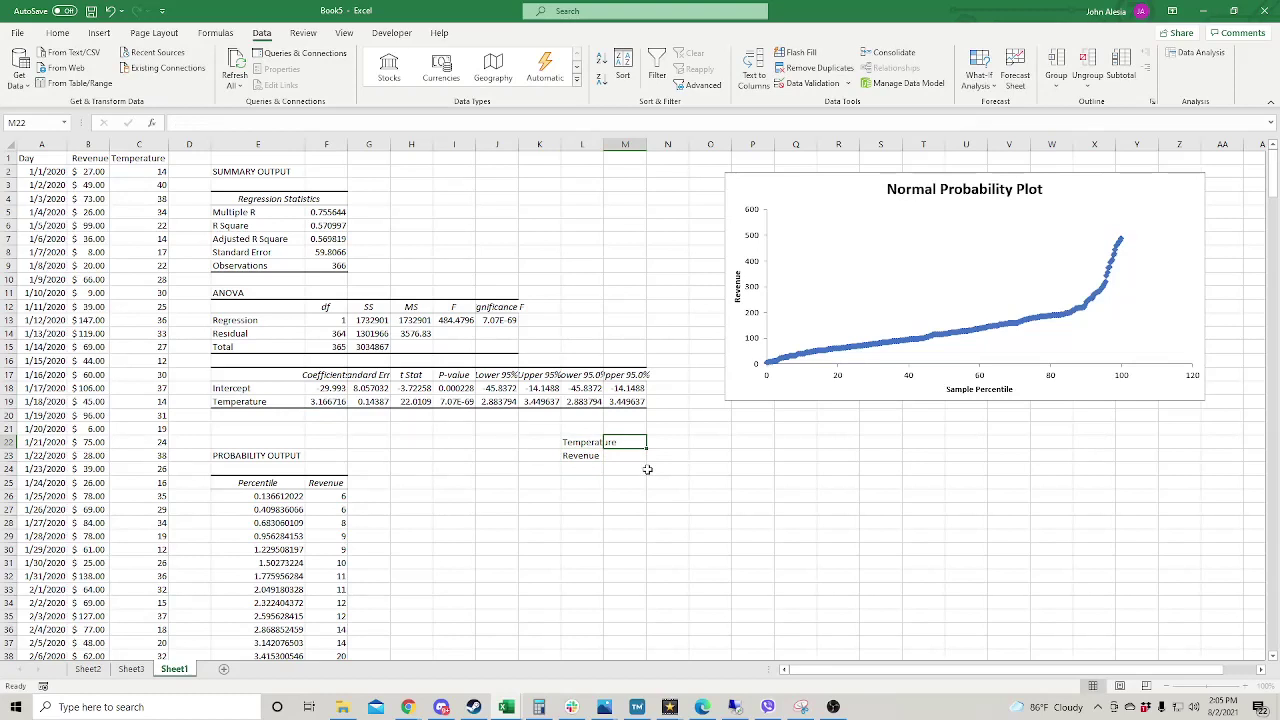
pyautogui.write('10')
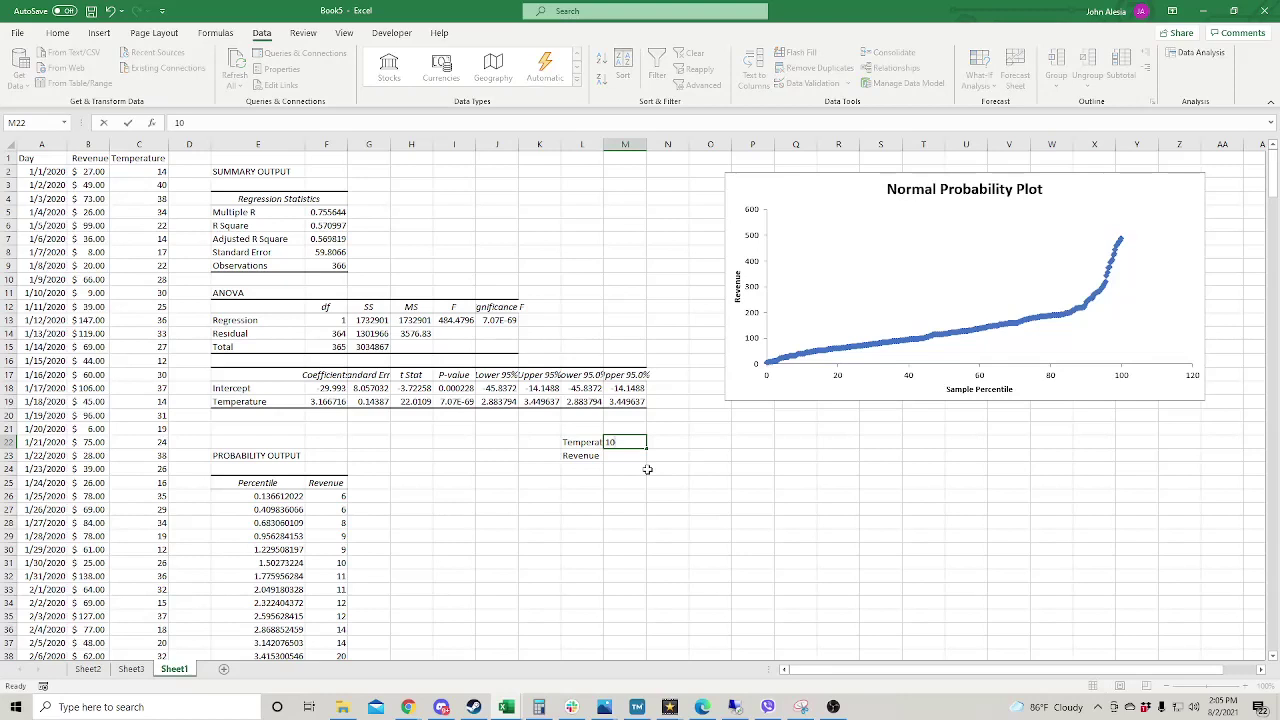
pyautogui.press('Return')
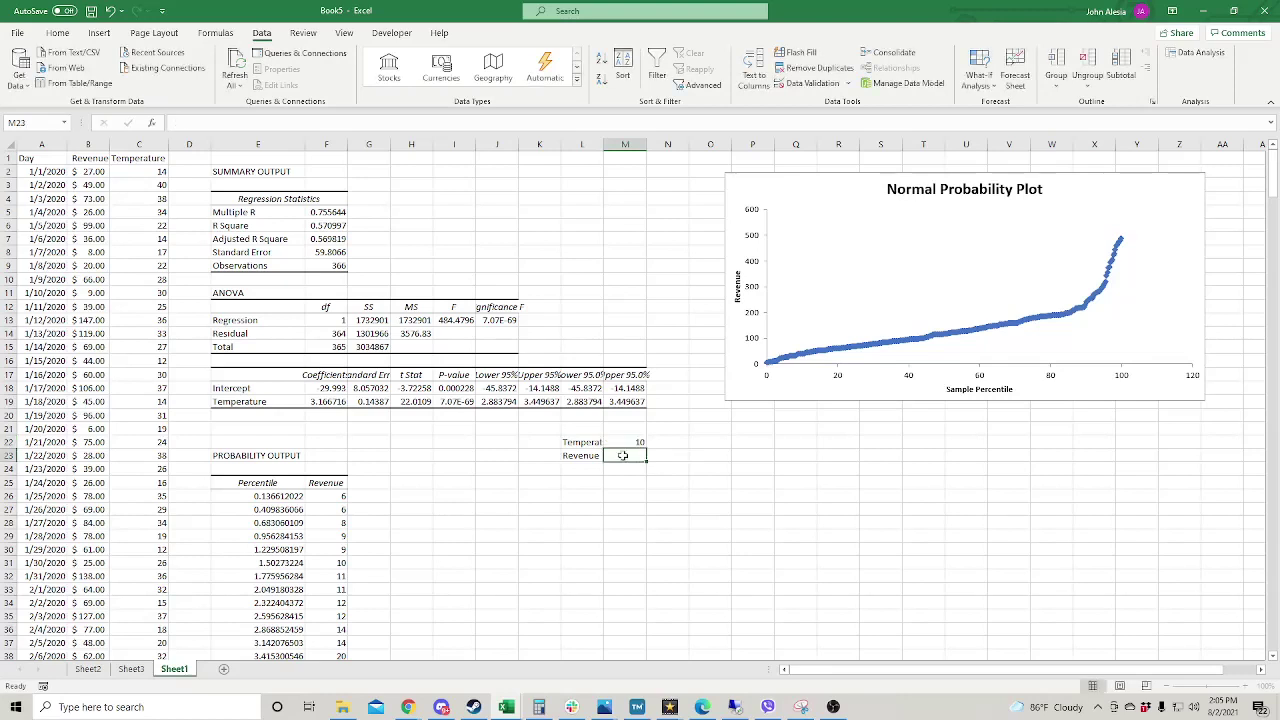
pyautogui.doubleClick(603, 143)
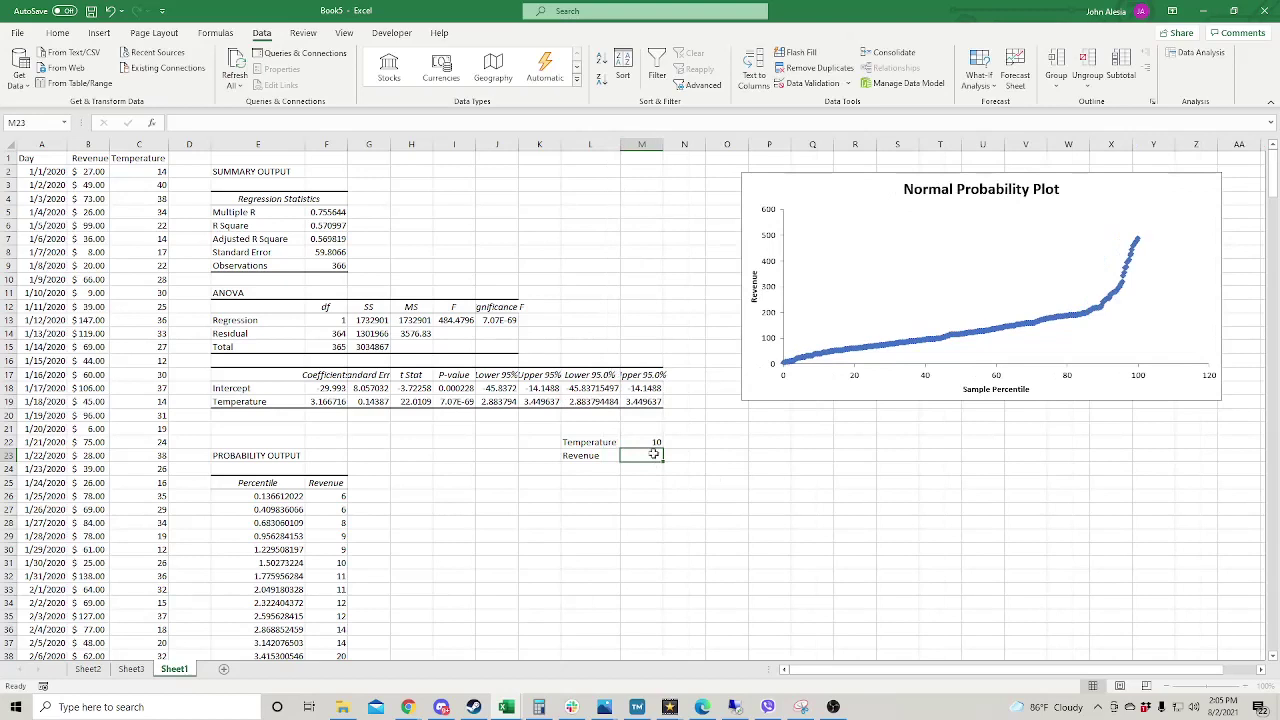
# Calculate the predicted revenue in M23 from the intercept and temperature coefficient with the formula =+F18+(M22*F19).
pyautogui.write('=')
pyautogui.click(326, 388)
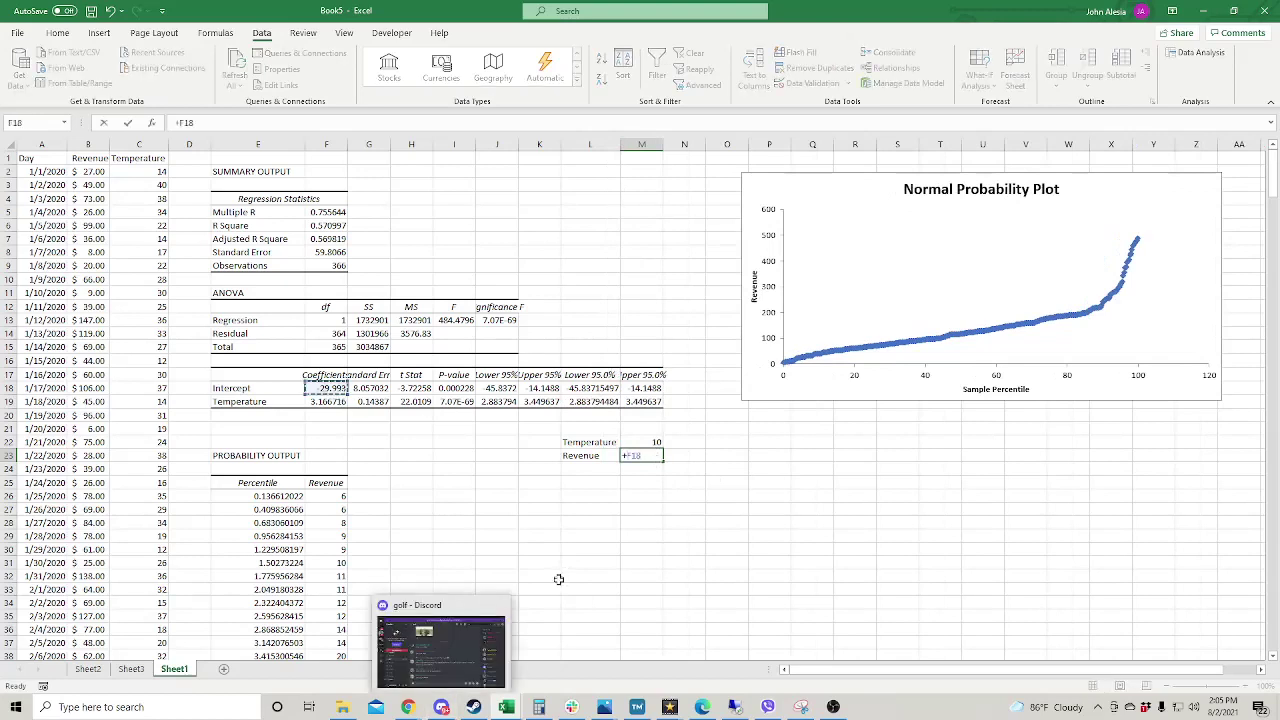
pyautogui.write('+')
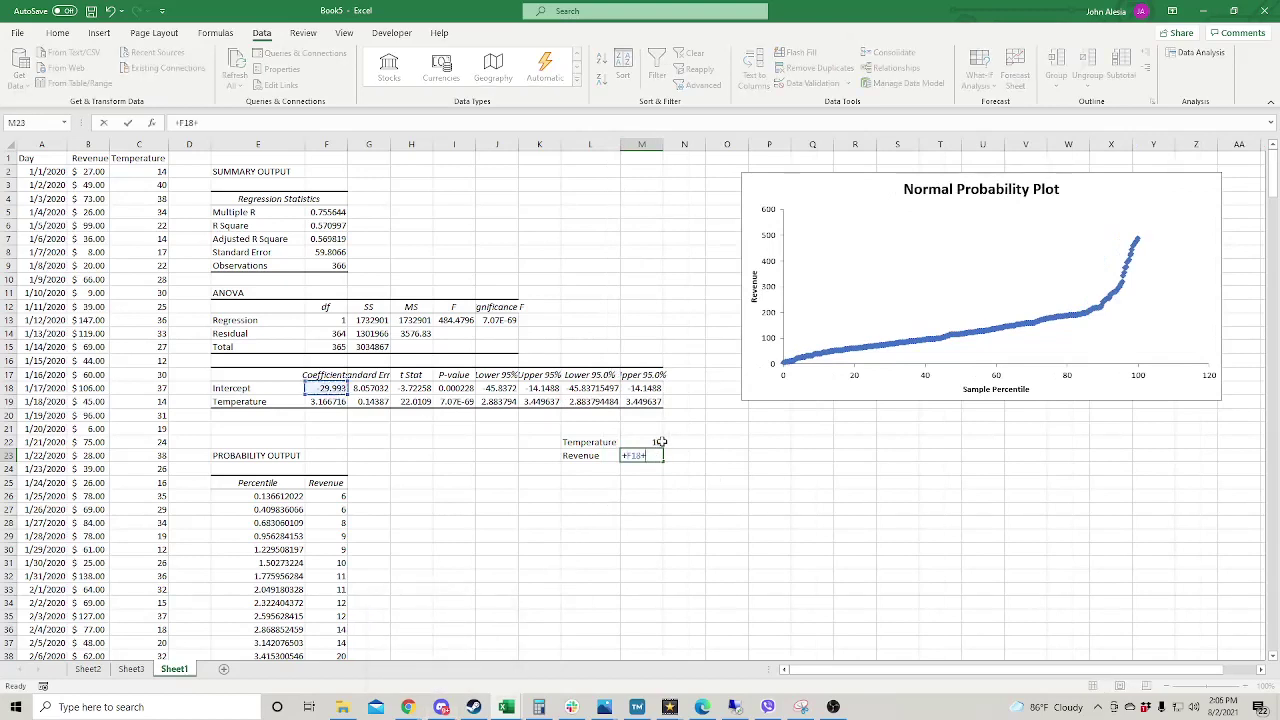
pyautogui.write('(')
pyautogui.click(657, 444)
pyautogui.write('*')
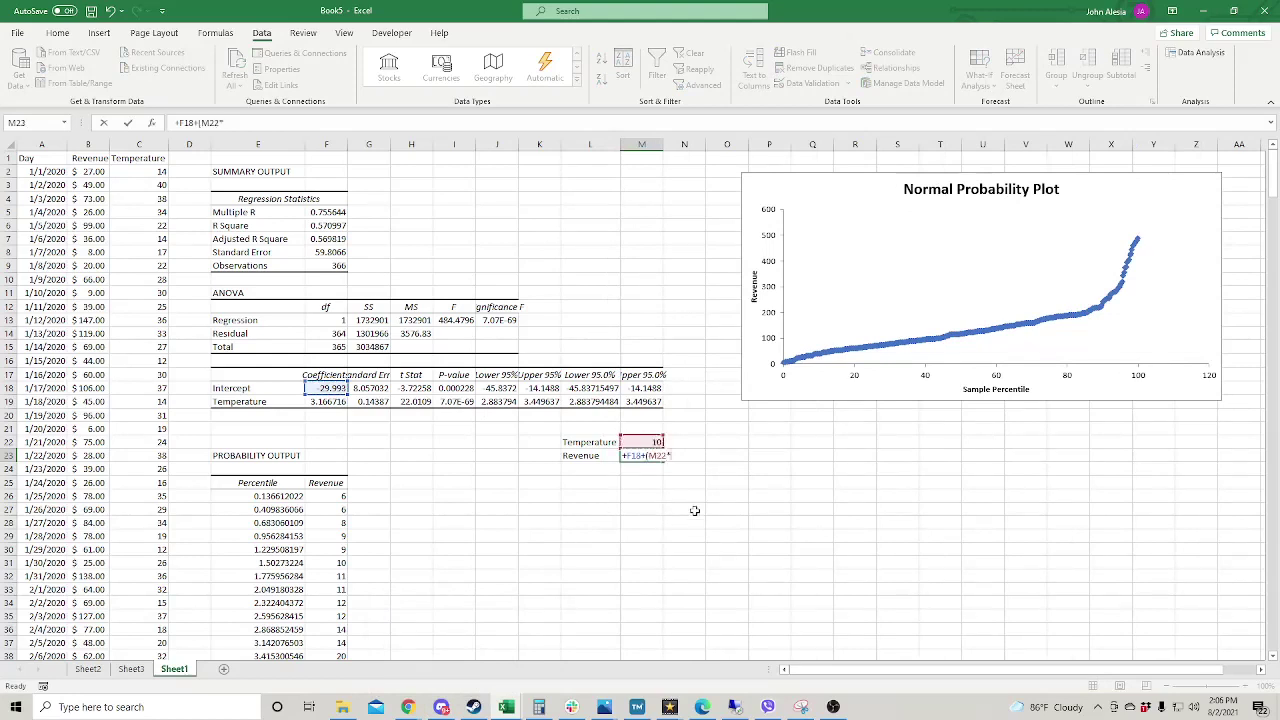
pyautogui.click(314, 401)
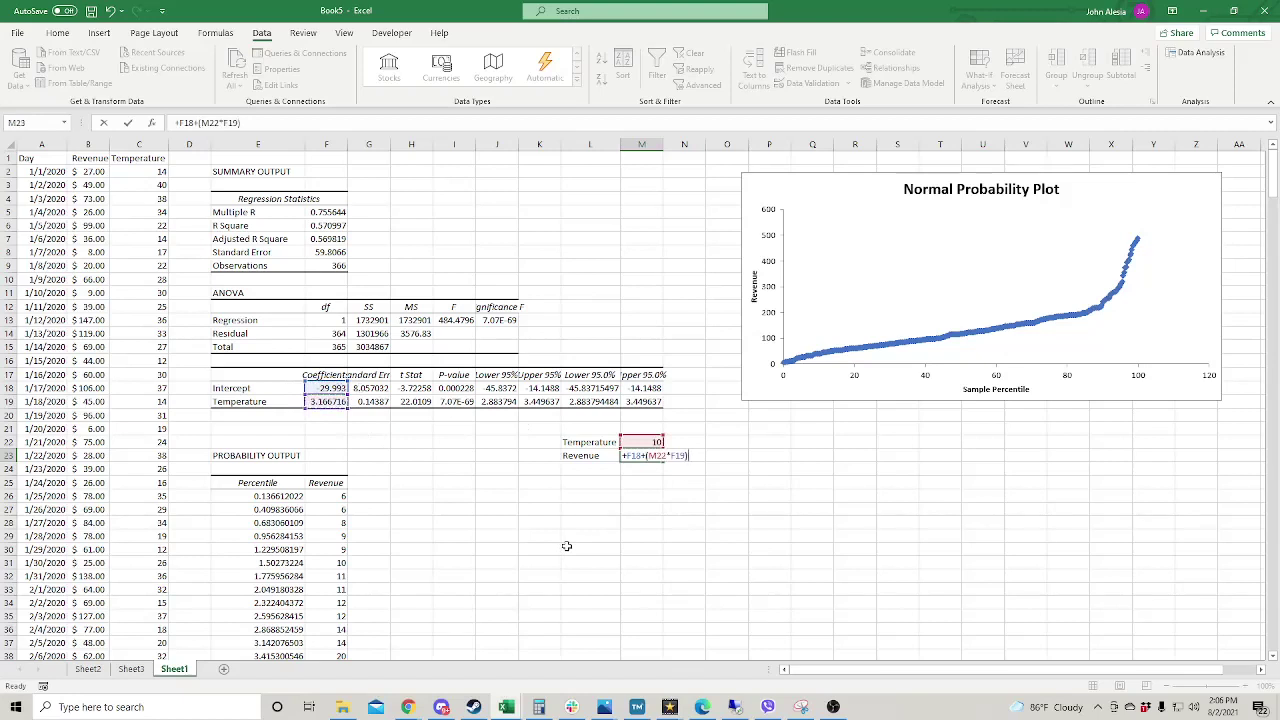
pyautogui.press('Return')
pyautogui.click(652, 453)
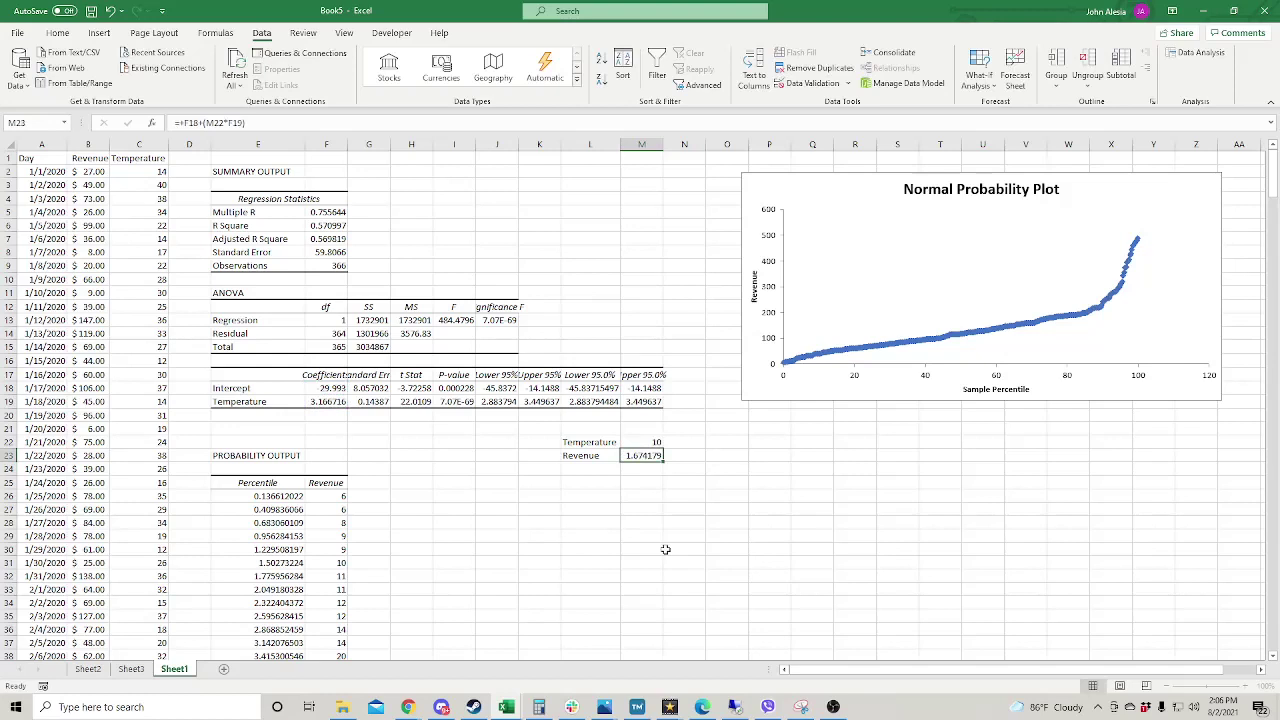
# Test the revenue prediction with a temperature of 50 in M22.
pyautogui.click(633, 441)
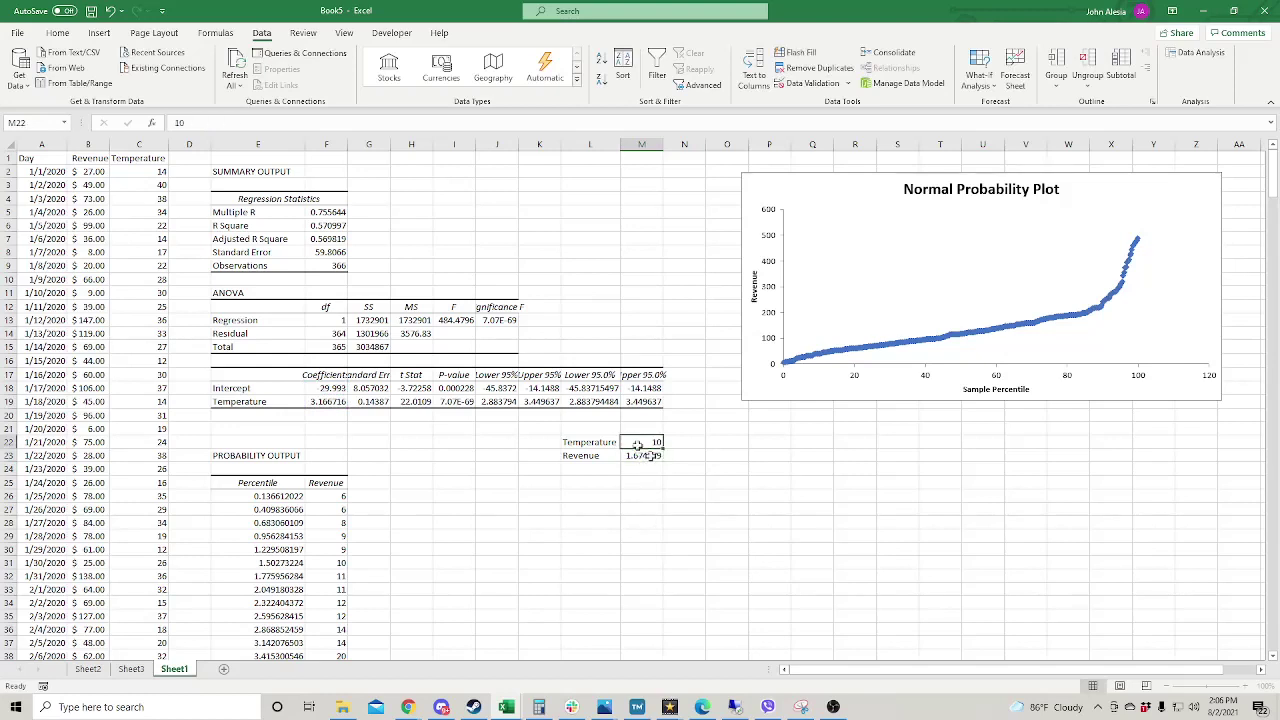
pyautogui.write('50')
pyautogui.press('Return')
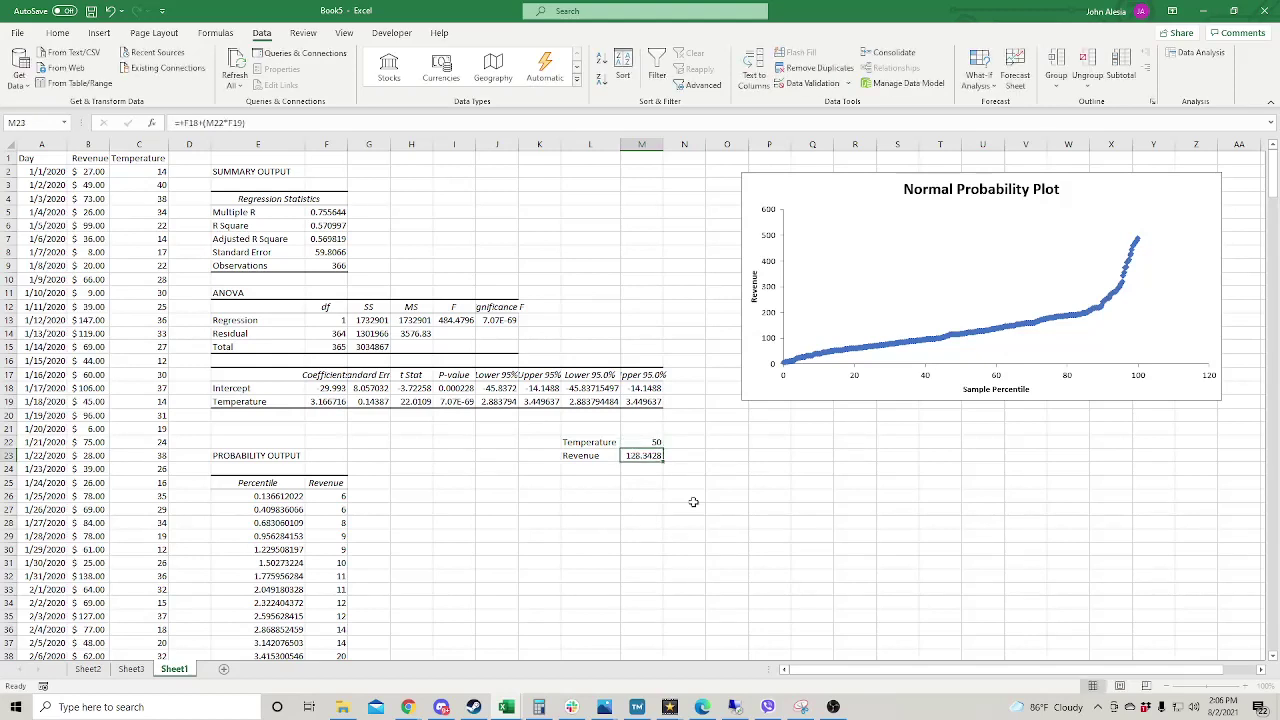
# Set the temperature in M22 to 95 and check the predicted revenue in M23.
pyautogui.click(654, 445)
pyautogui.write('95')
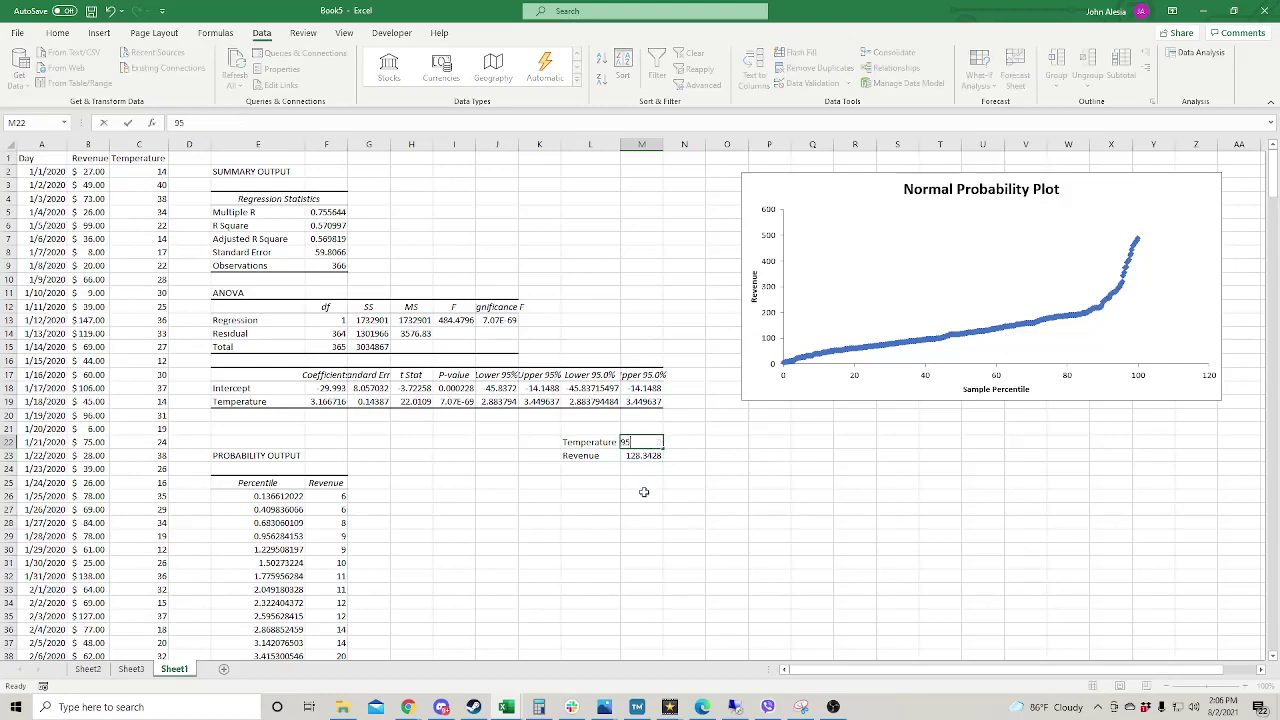
pyautogui.press('Return')
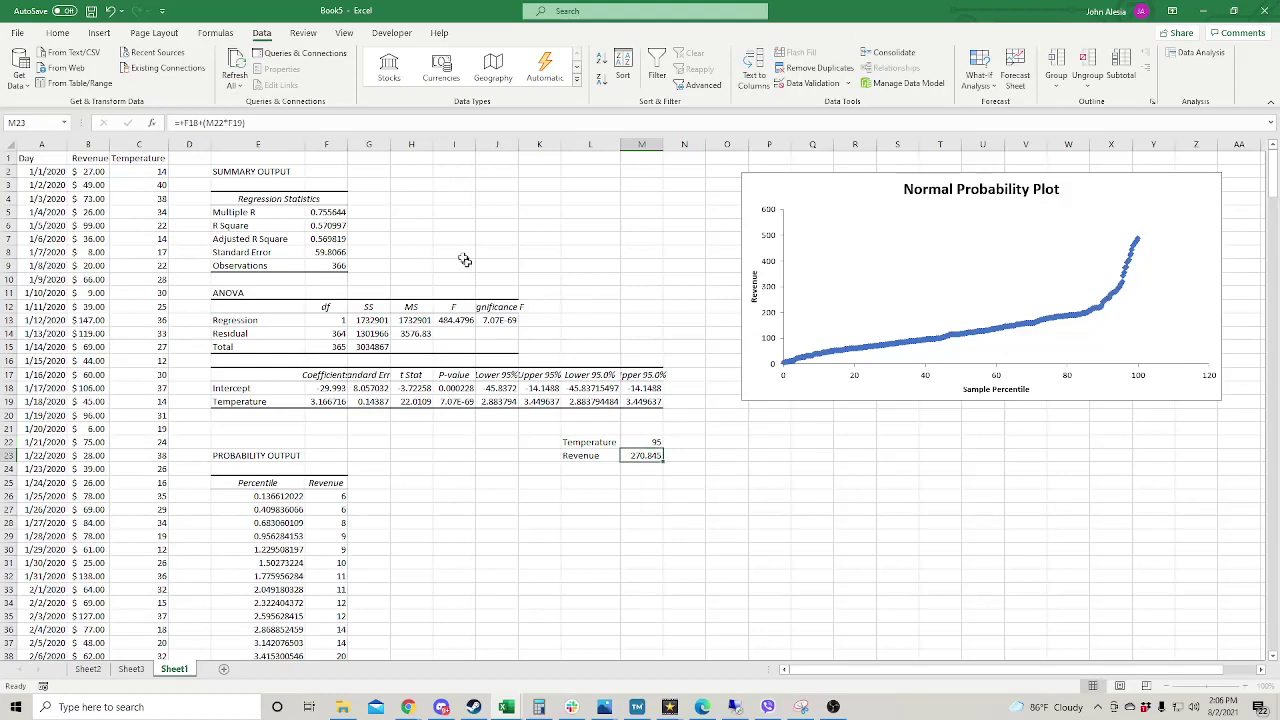
pyautogui.click(646, 442)
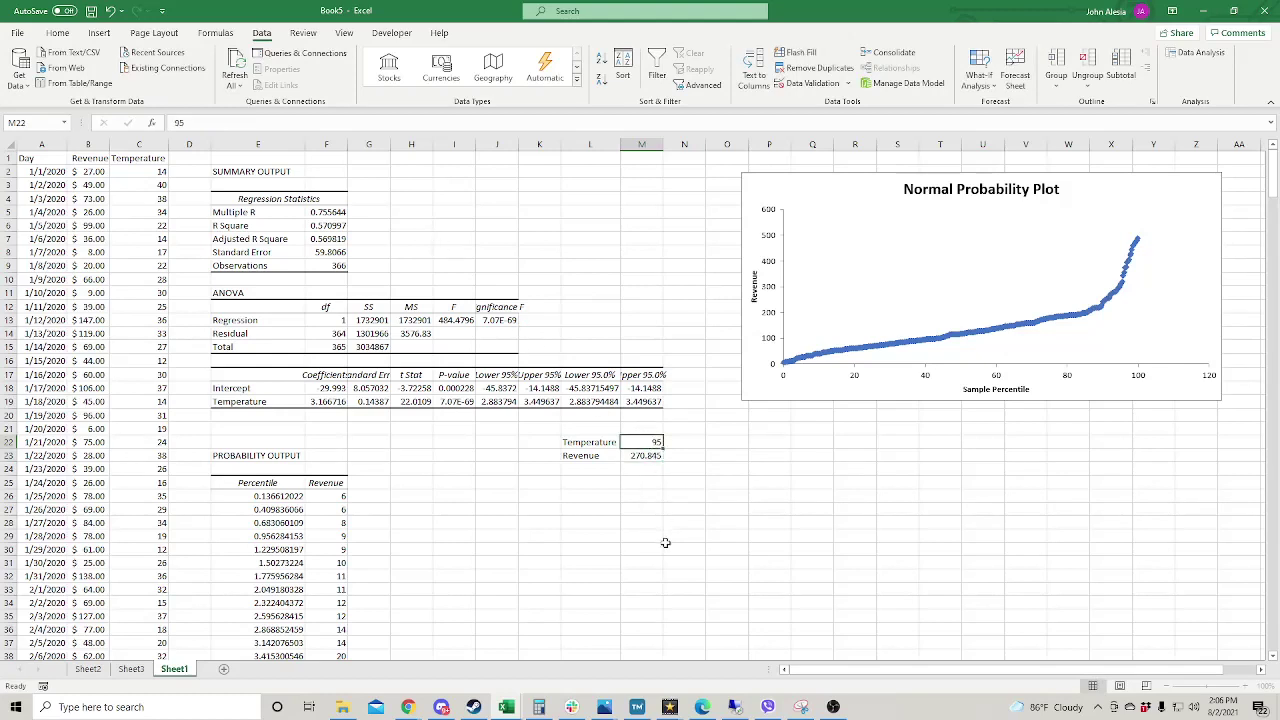
pyautogui.press('Down')
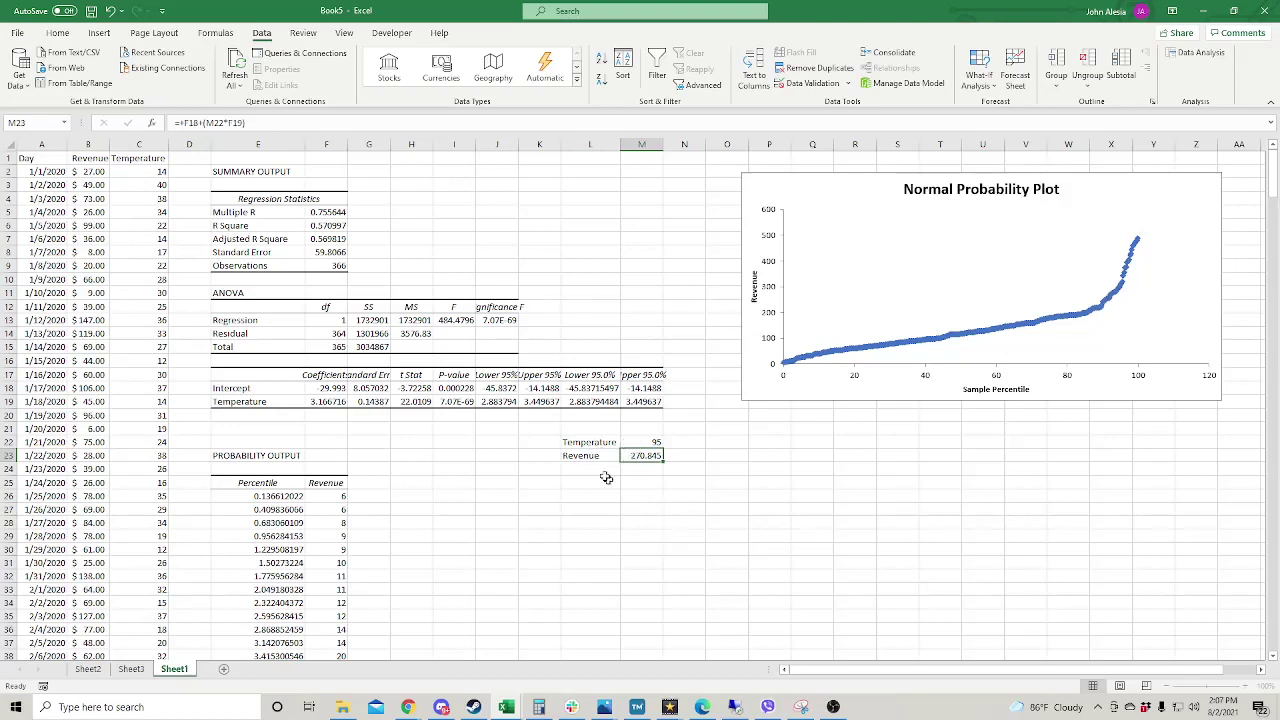
pyautogui.moveTo(580, 460); pyautogui.dragTo(645, 456)
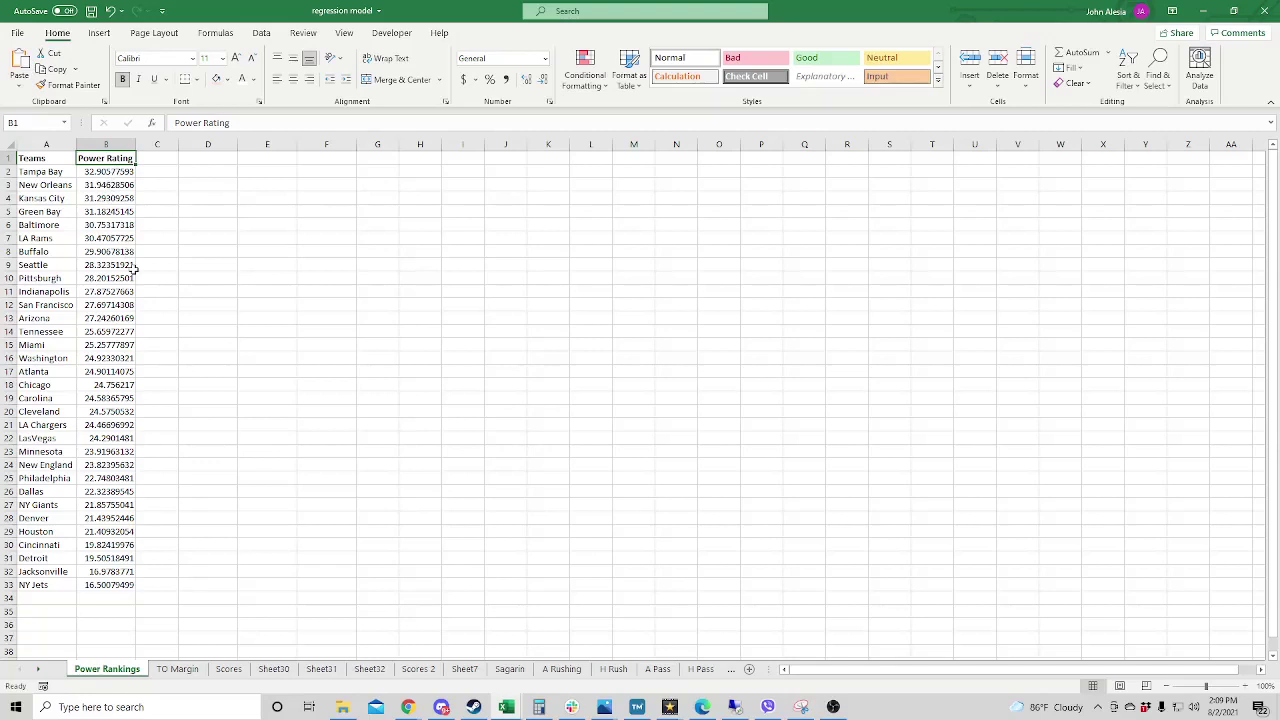
# Examine the teams' power ratings on the Power Rankings sheet of the regression model workbook, from Tampa Bay to NY Jets.
pyautogui.click(158, 334)
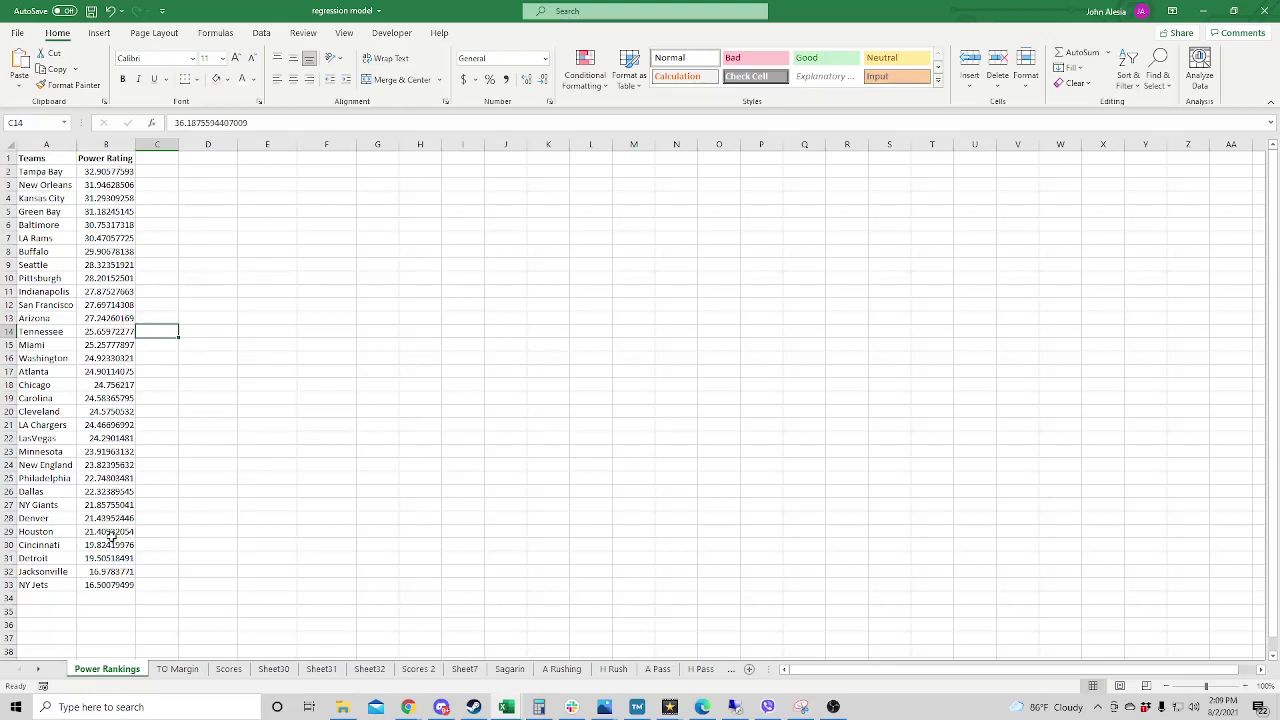
pyautogui.click(106, 162)
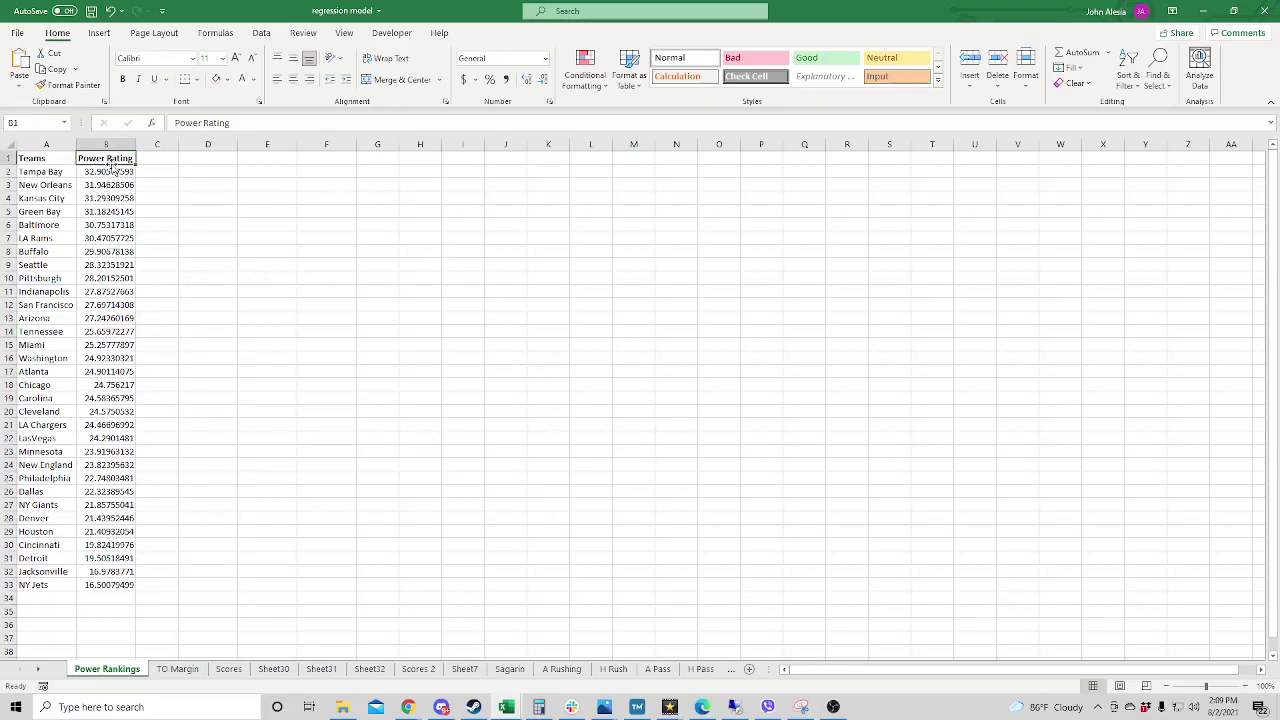
pyautogui.click(102, 172)
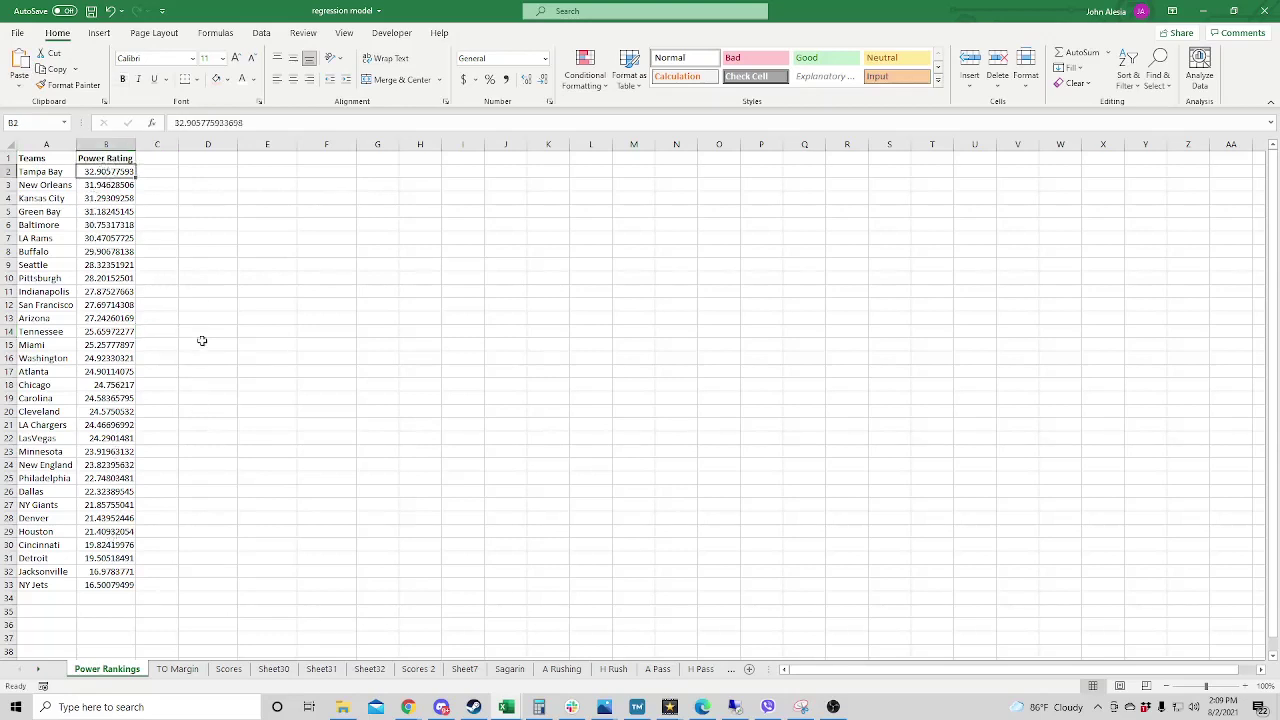
pyautogui.click(119, 186)
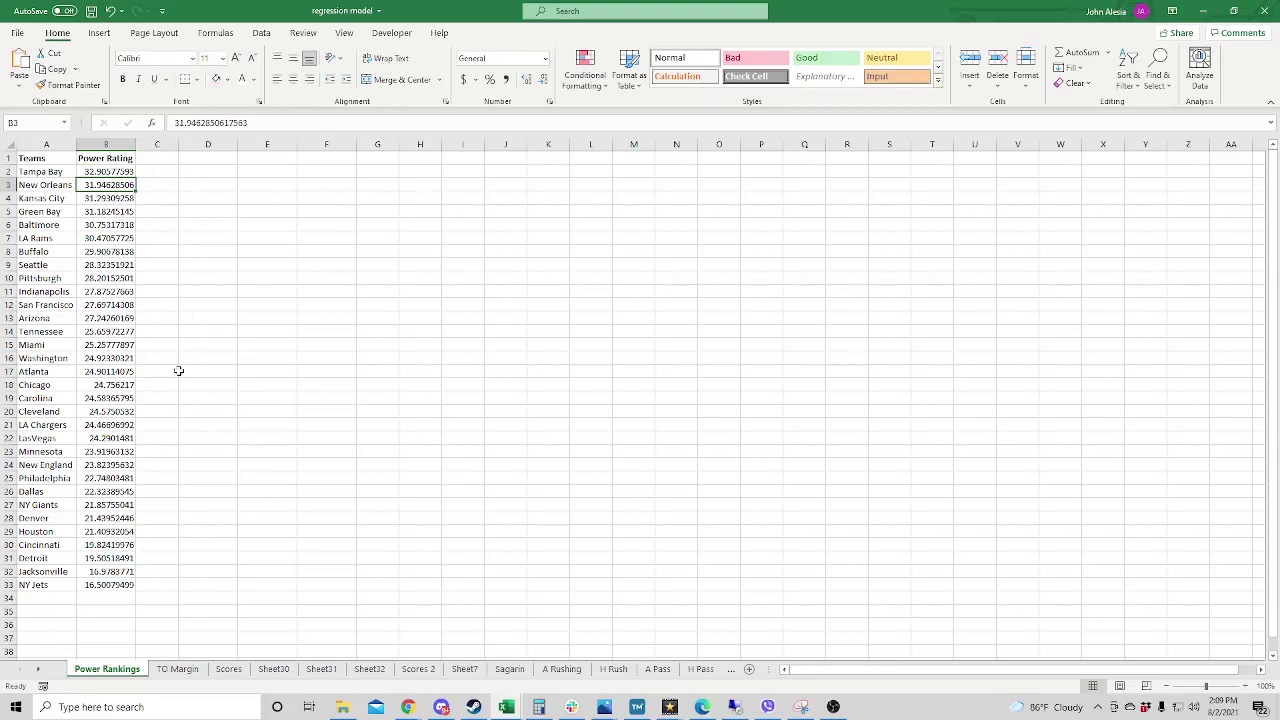
pyautogui.click(119, 583)
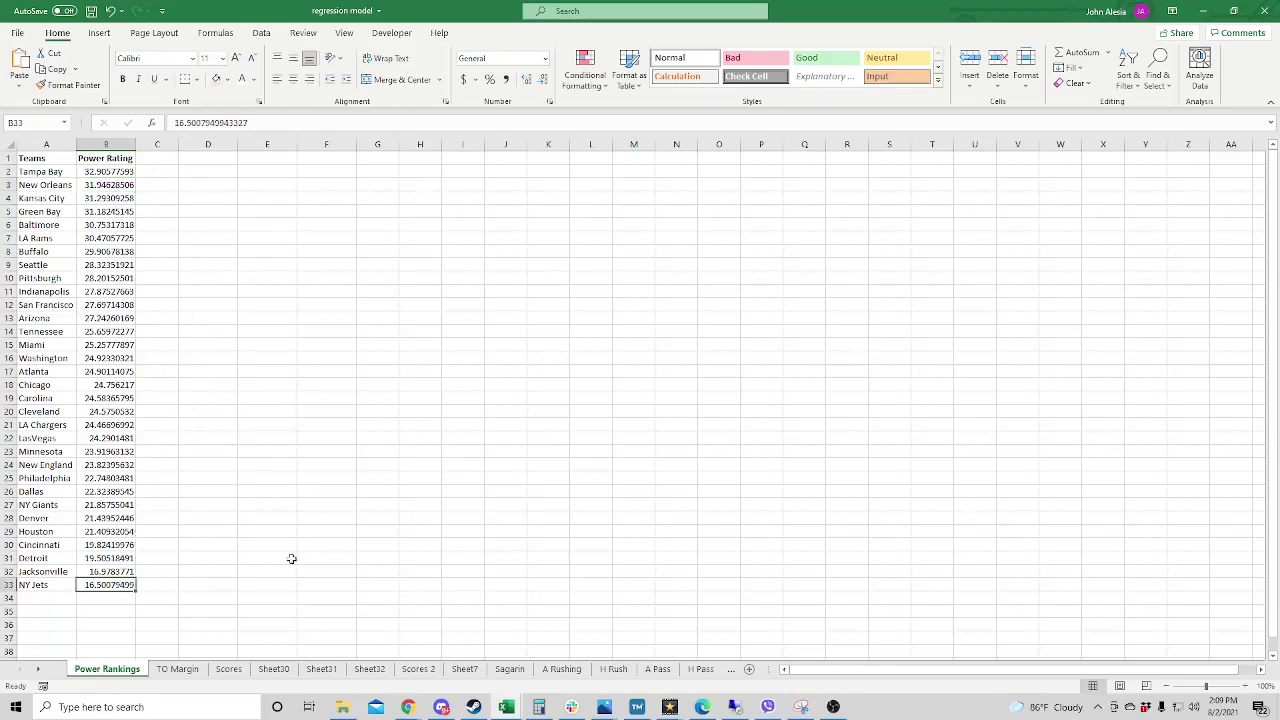
# Examine the away and home team and score columns on the Scores 2 sheet, and the SCM formula in E2.
pyautogui.click(416, 669)
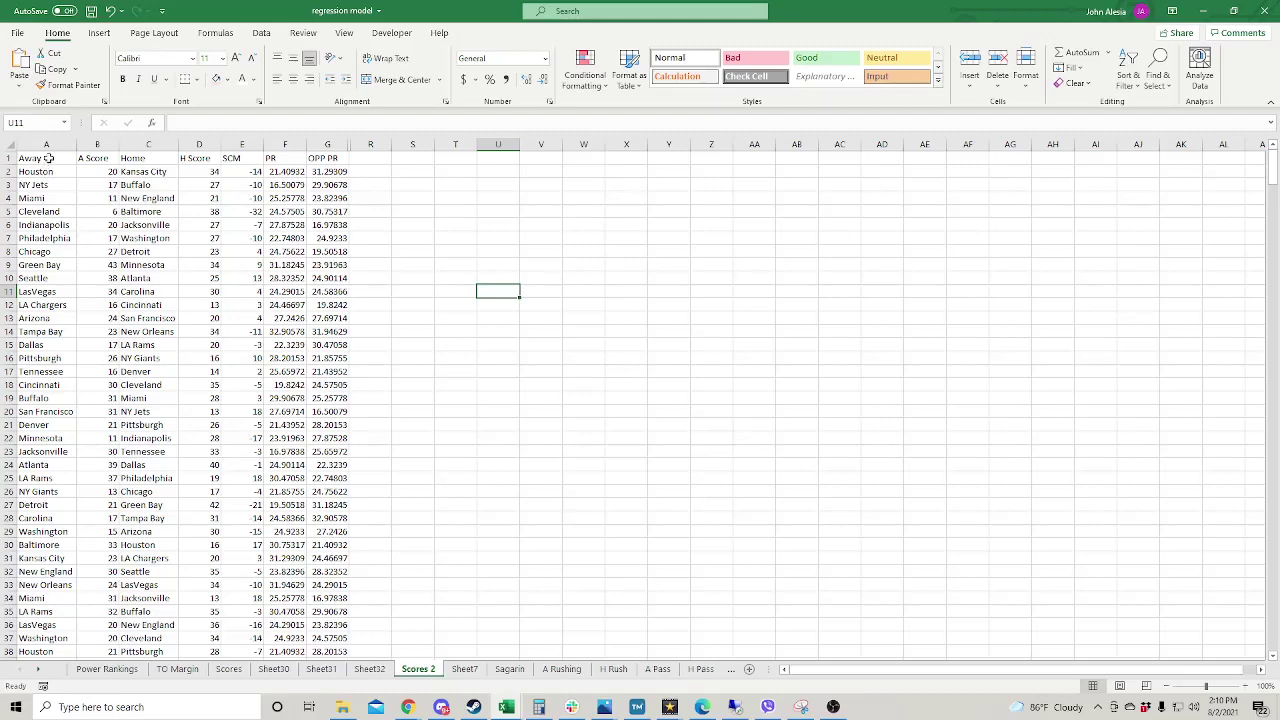
pyautogui.click(46, 145)
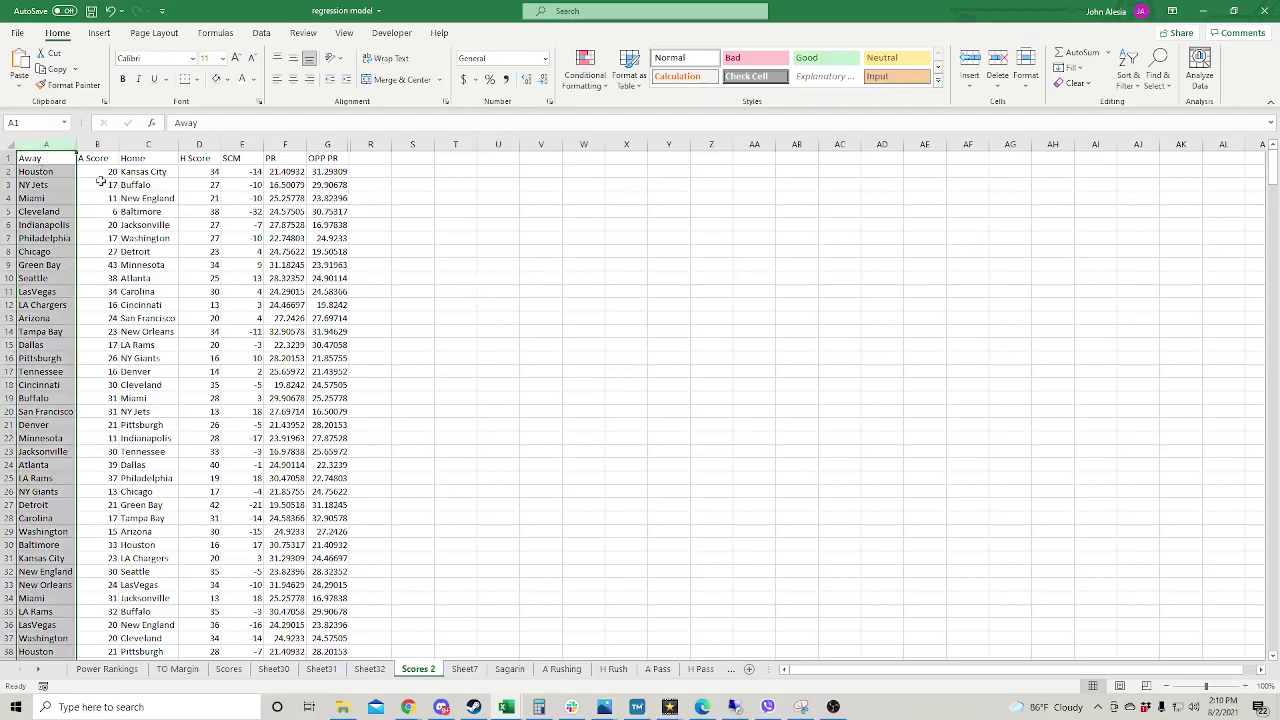
pyautogui.click(101, 142)
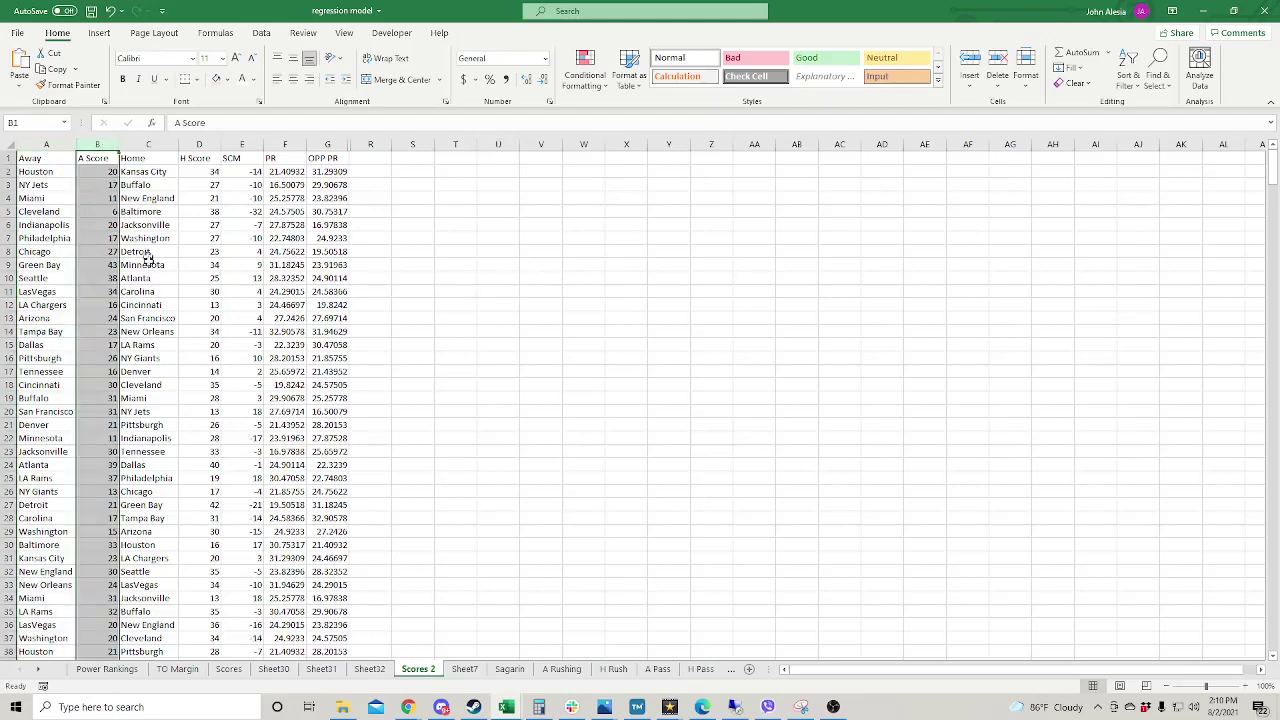
pyautogui.click(150, 145)
pyautogui.click(197, 143)
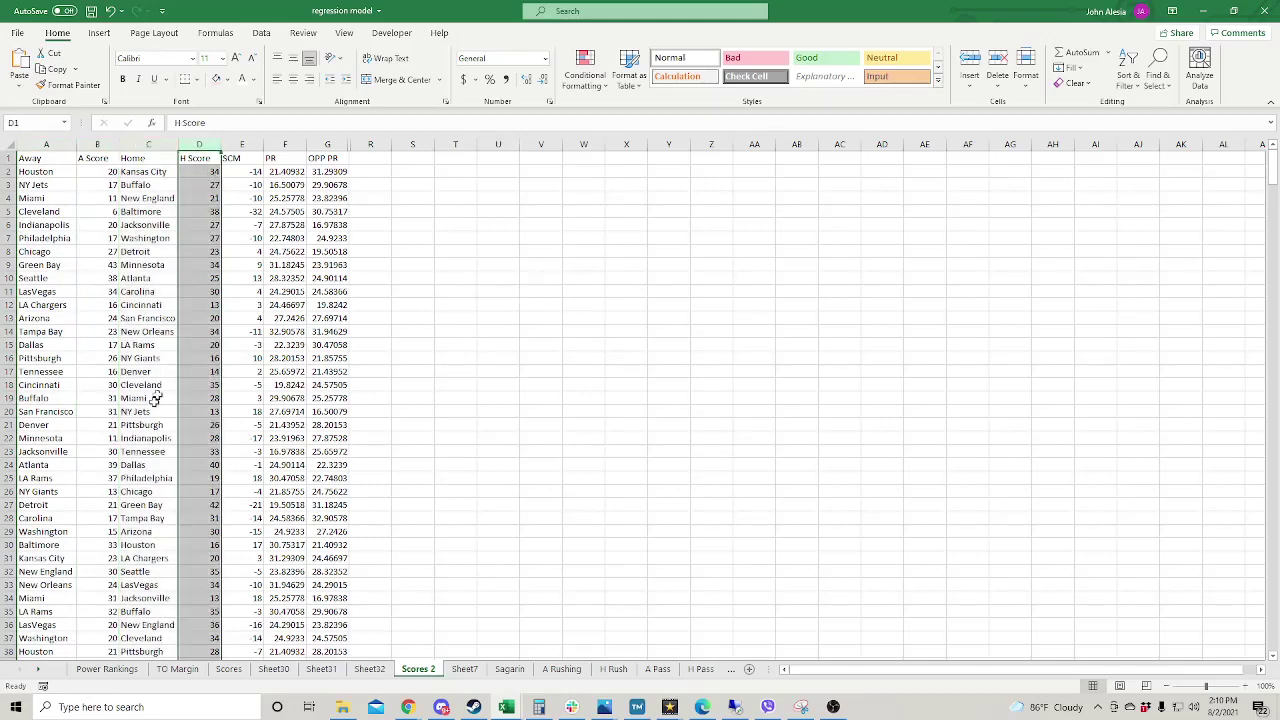
pyautogui.click(247, 172)
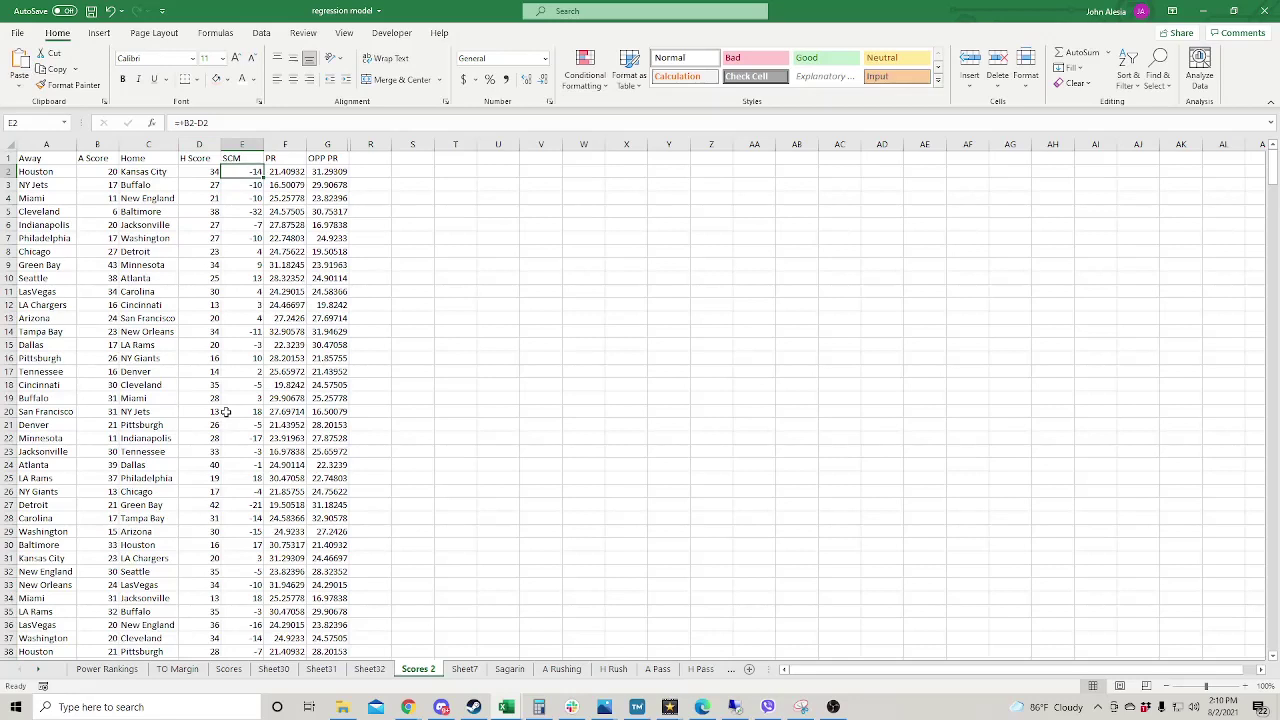
# Review the lookup formulas in F2 and G2, and rename the PR header in F1 as Away PR.
pyautogui.click(294, 174)
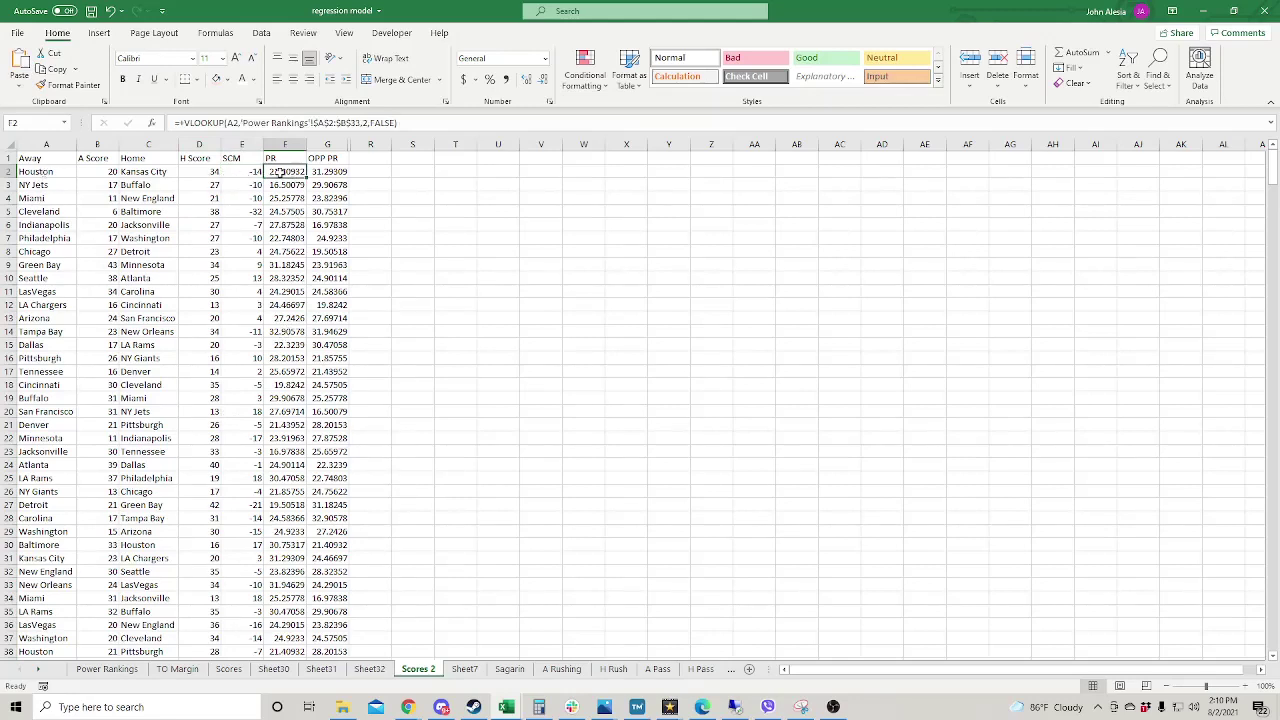
pyautogui.click(330, 172)
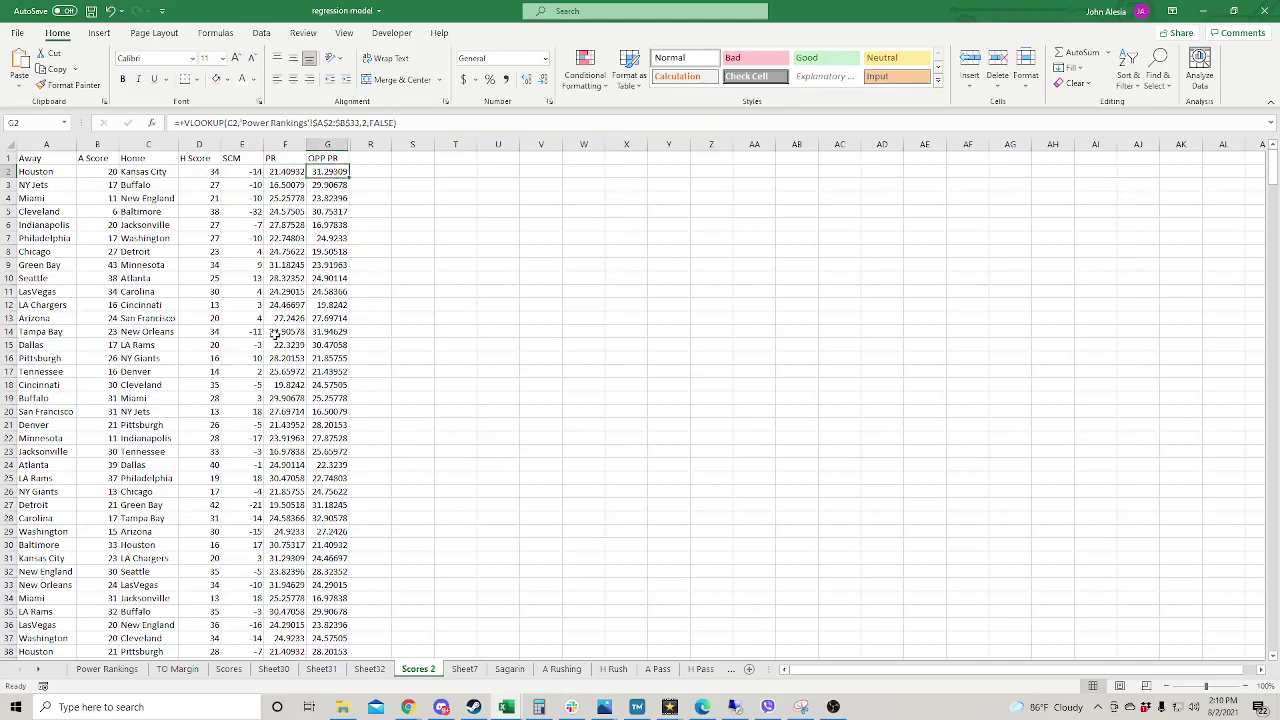
pyautogui.click(272, 158)
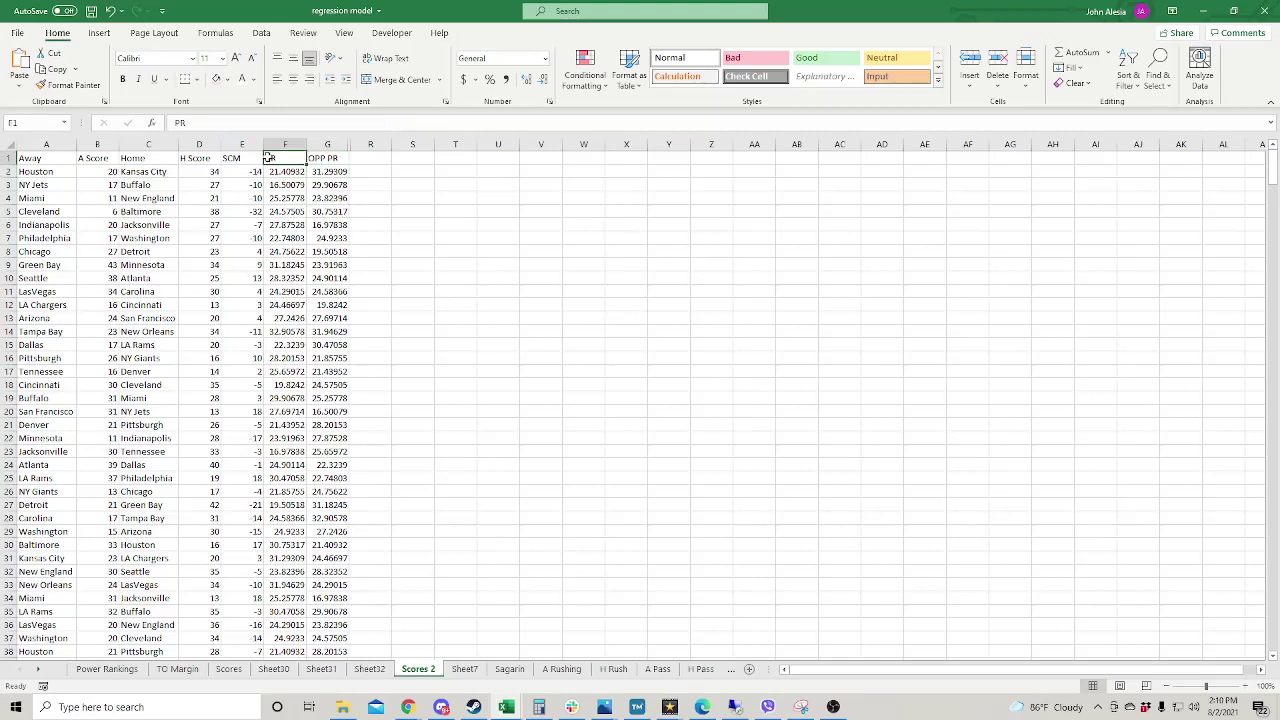
pyautogui.doubleClick(270, 158)
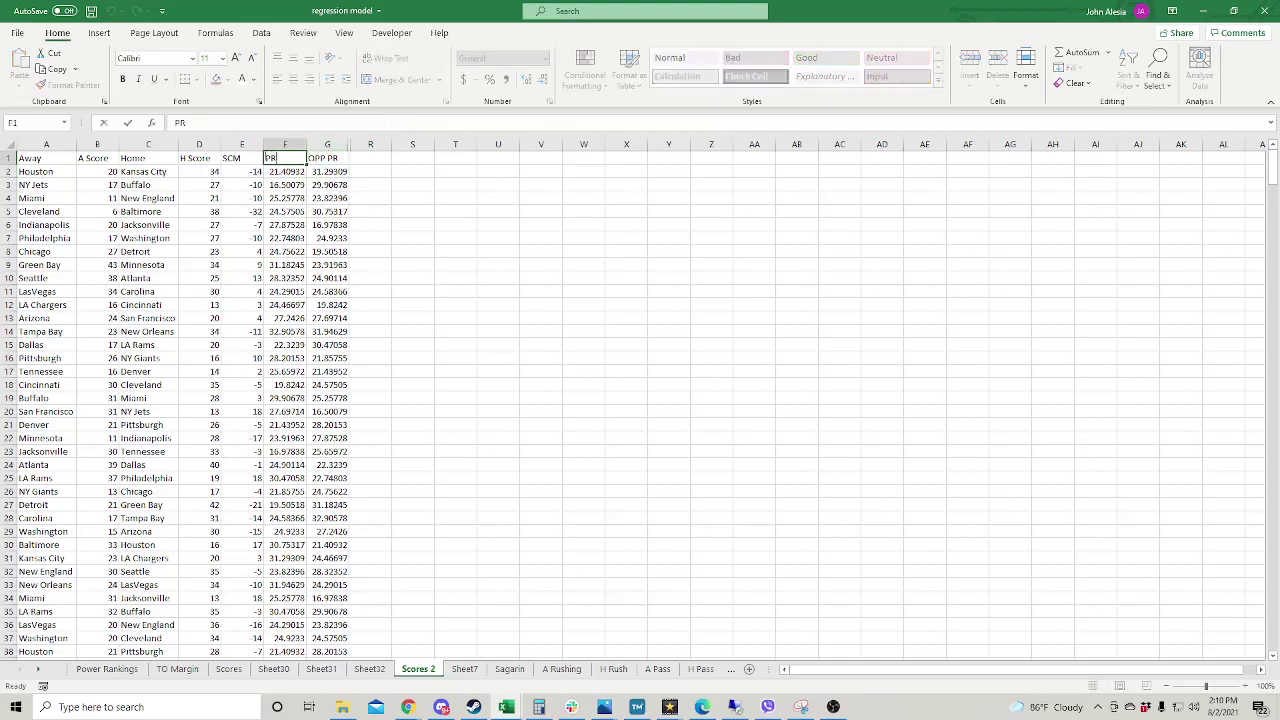
pyautogui.write('Away')
# Rename the OPP PR header in G1 as Home PR.
pyautogui.click(318, 160)
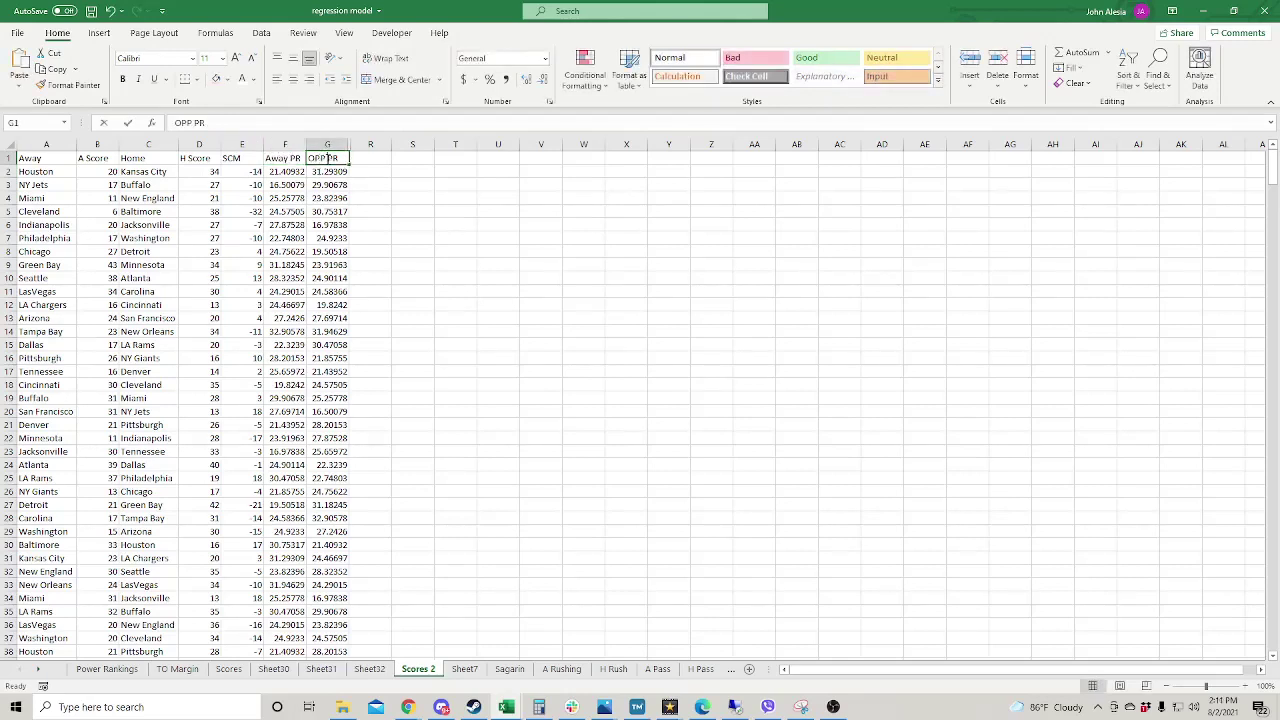
pyautogui.doubleClick(322, 158)
pyautogui.press('BackSpace')
pyautogui.press('BackSpace')
pyautogui.press('BackSpace')
pyautogui.press('BackSpace')
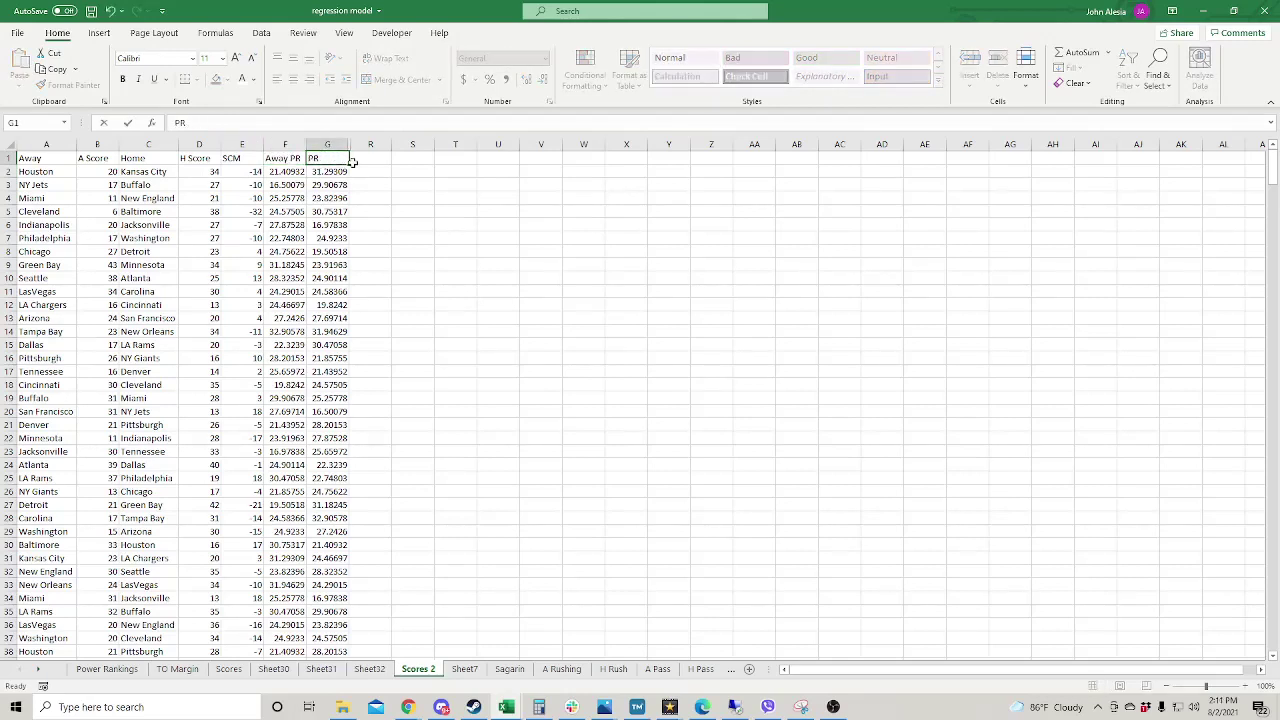
pyautogui.write('Home')
pyautogui.press('Return')
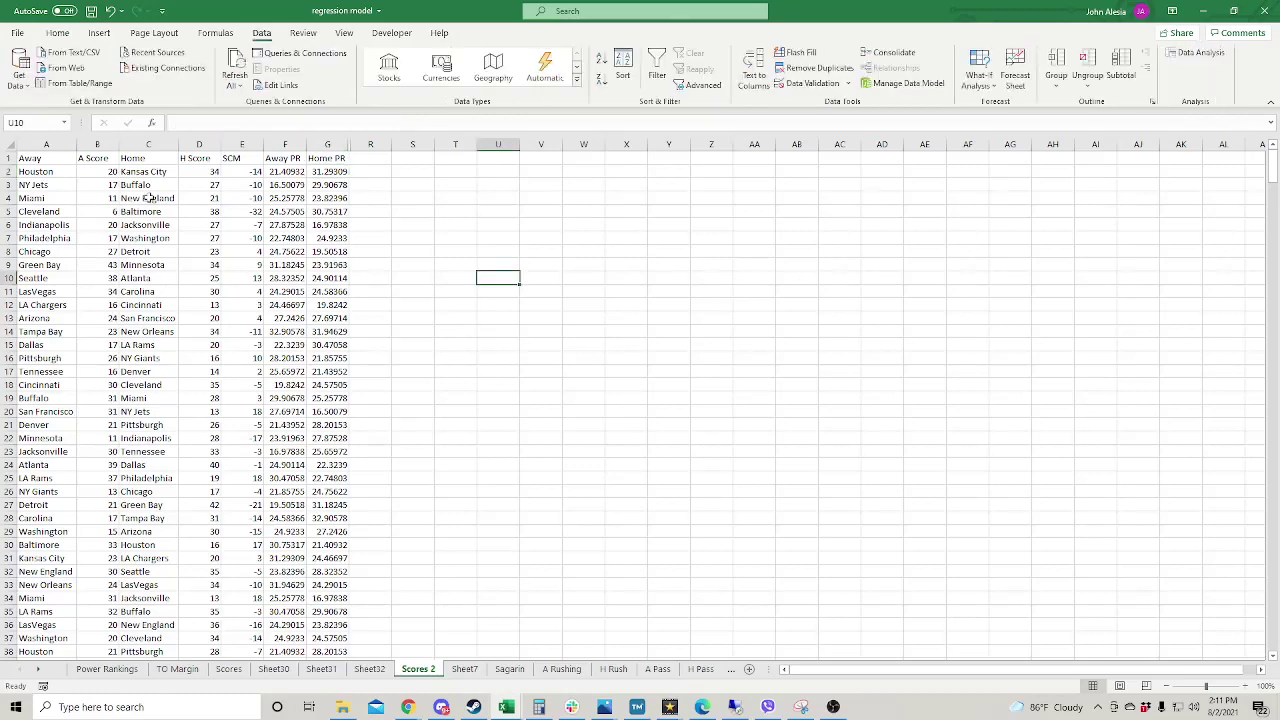
# Start a Regression analysis, clear the previous input ranges, and set the Y range to the SCM column, $E$1:$E$270.
pyautogui.click(1200, 52)
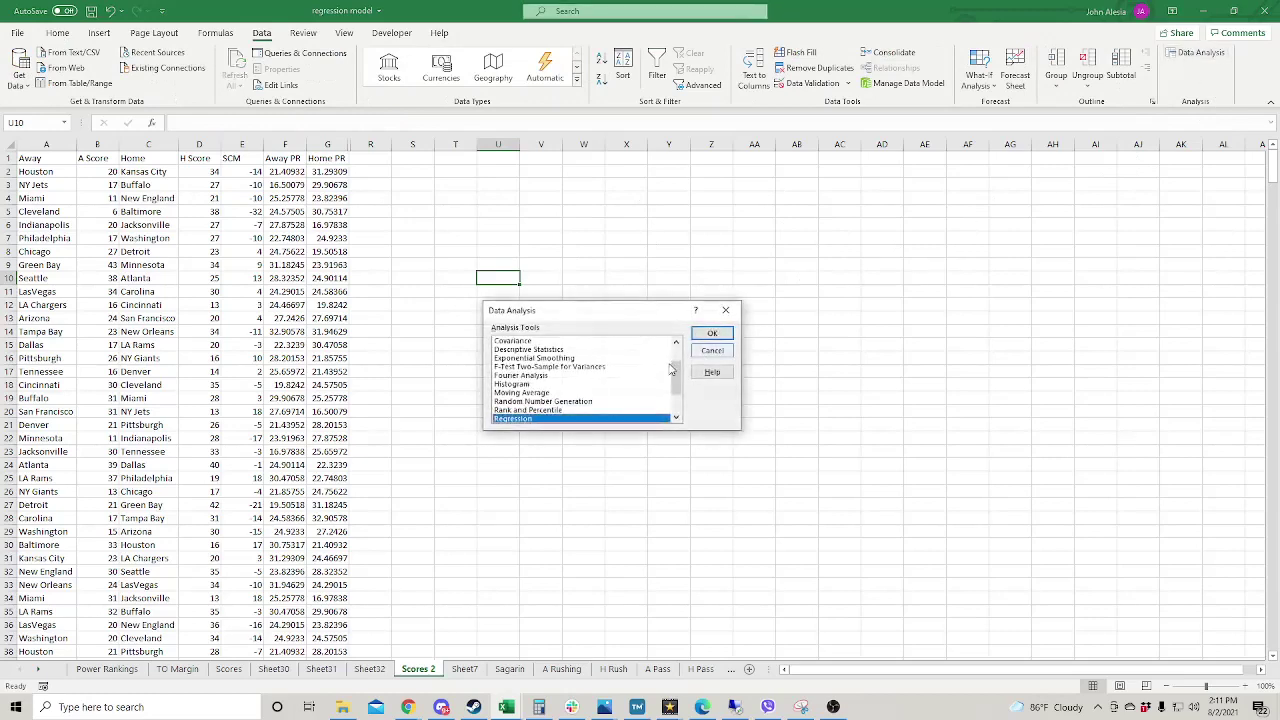
pyautogui.click(712, 333)
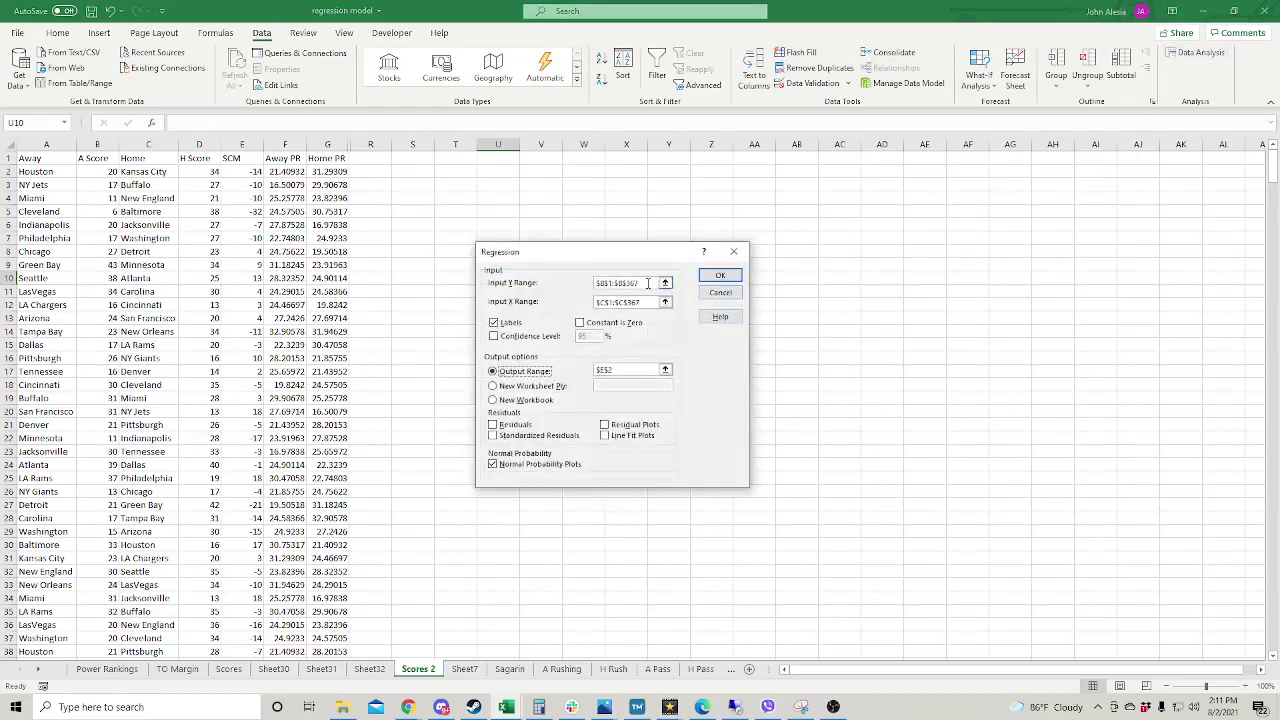
pyautogui.click(640, 283)
pyautogui.press('BackSpace')
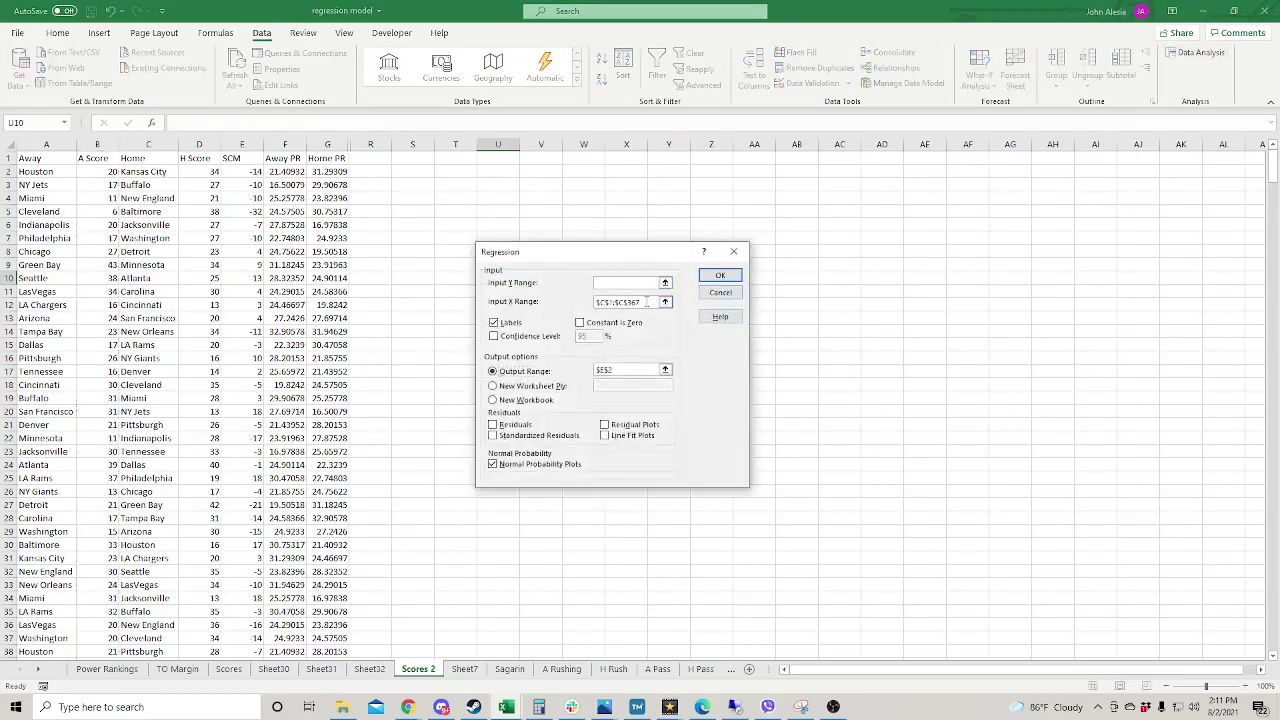
pyautogui.click(648, 302)
pyautogui.press('BackSpace')
pyautogui.moveTo(240, 172); pyautogui.dragTo(250, 278)
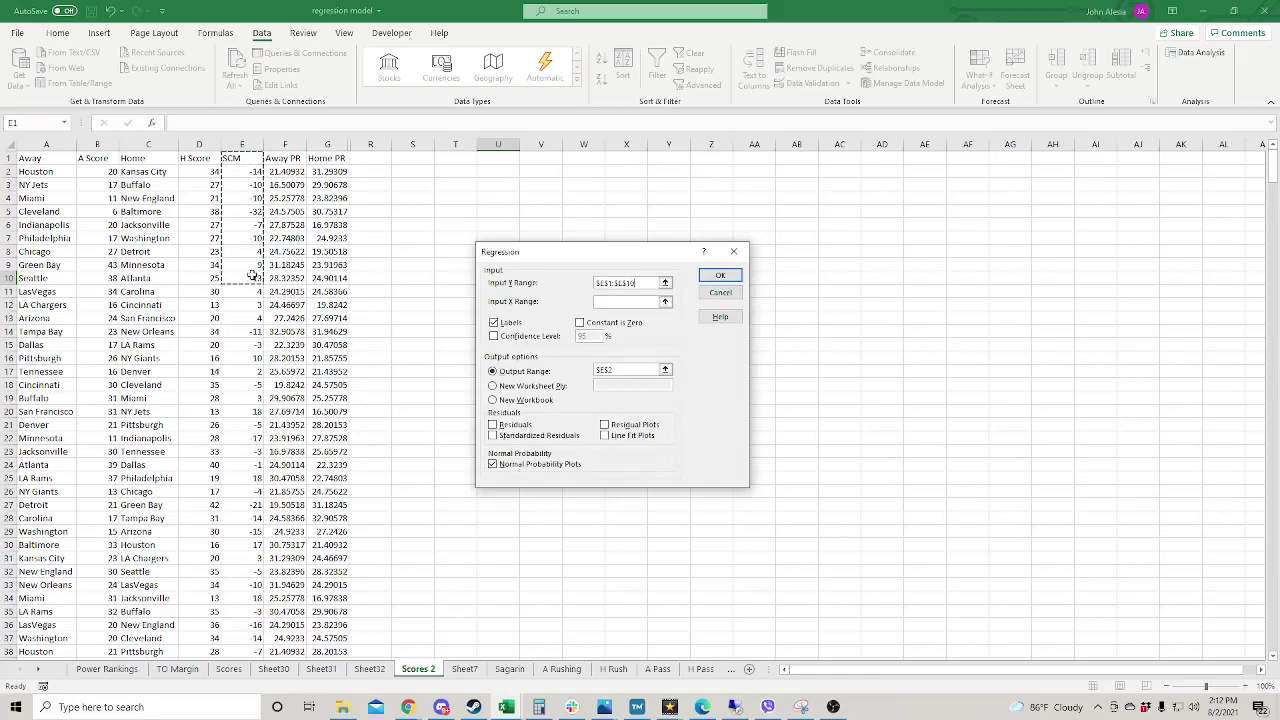
pyautogui.hotkey('ctrl', 'shift', 'Down')
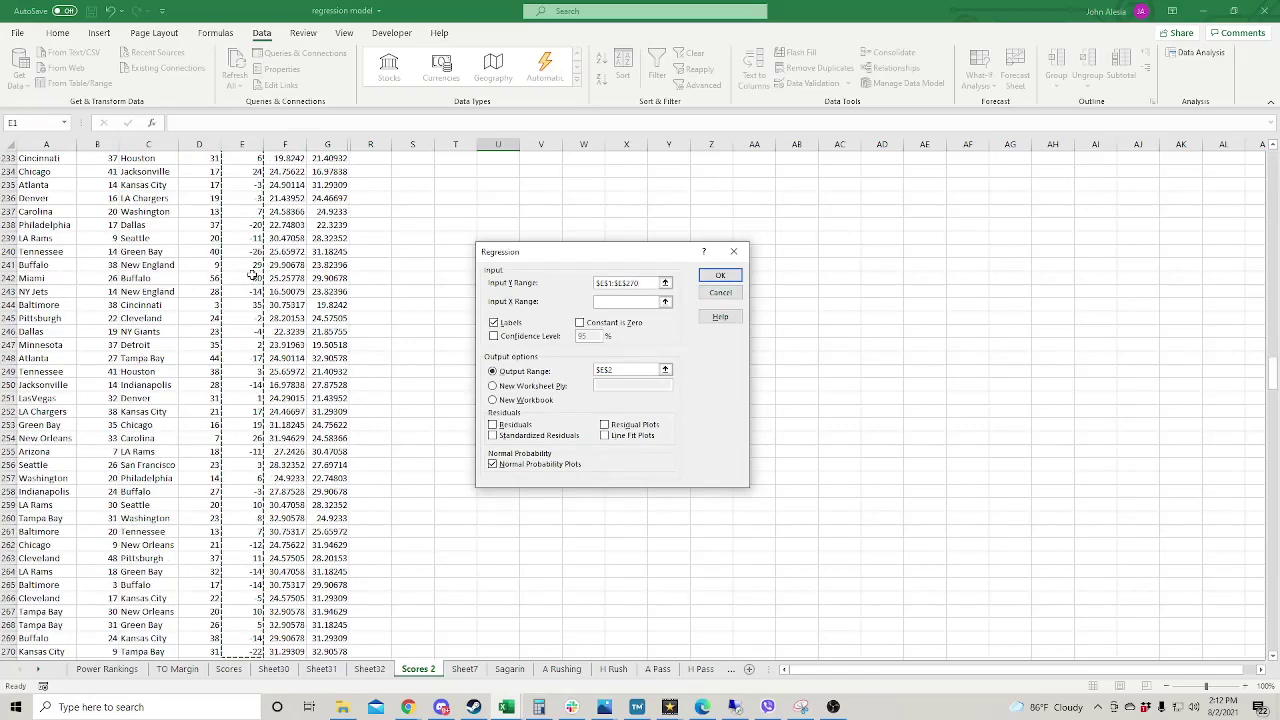
# Set the regression's X range to the Away PR and Home PR columns, $F$1:$G$270.
pyautogui.click(614, 302)
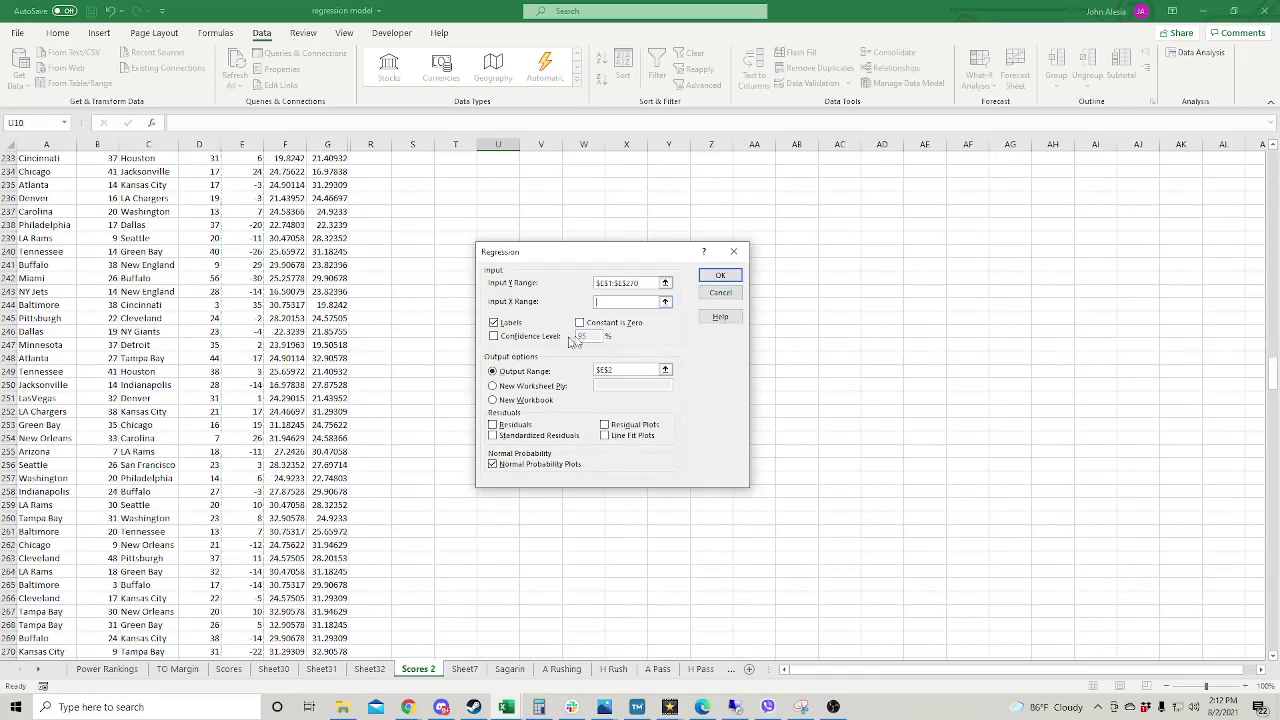
pyautogui.scroll(13, 363, 517)
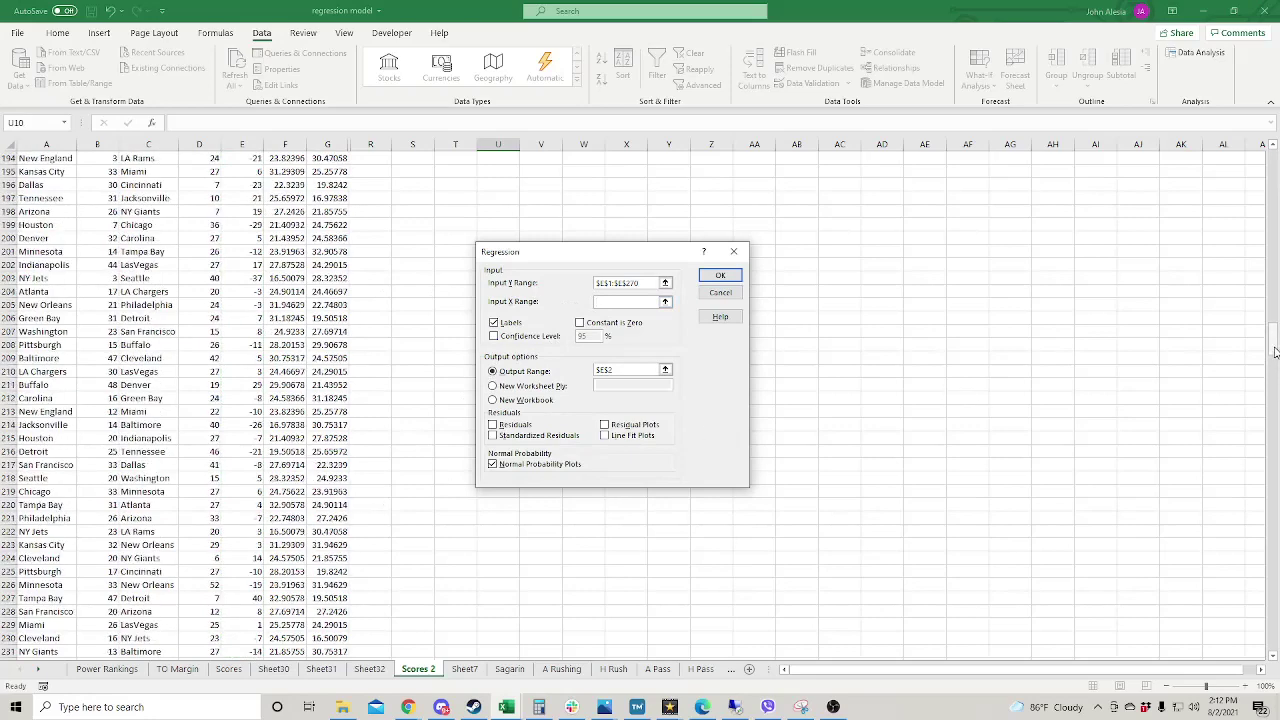
pyautogui.moveTo(1274, 350); pyautogui.dragTo(1274, 160)
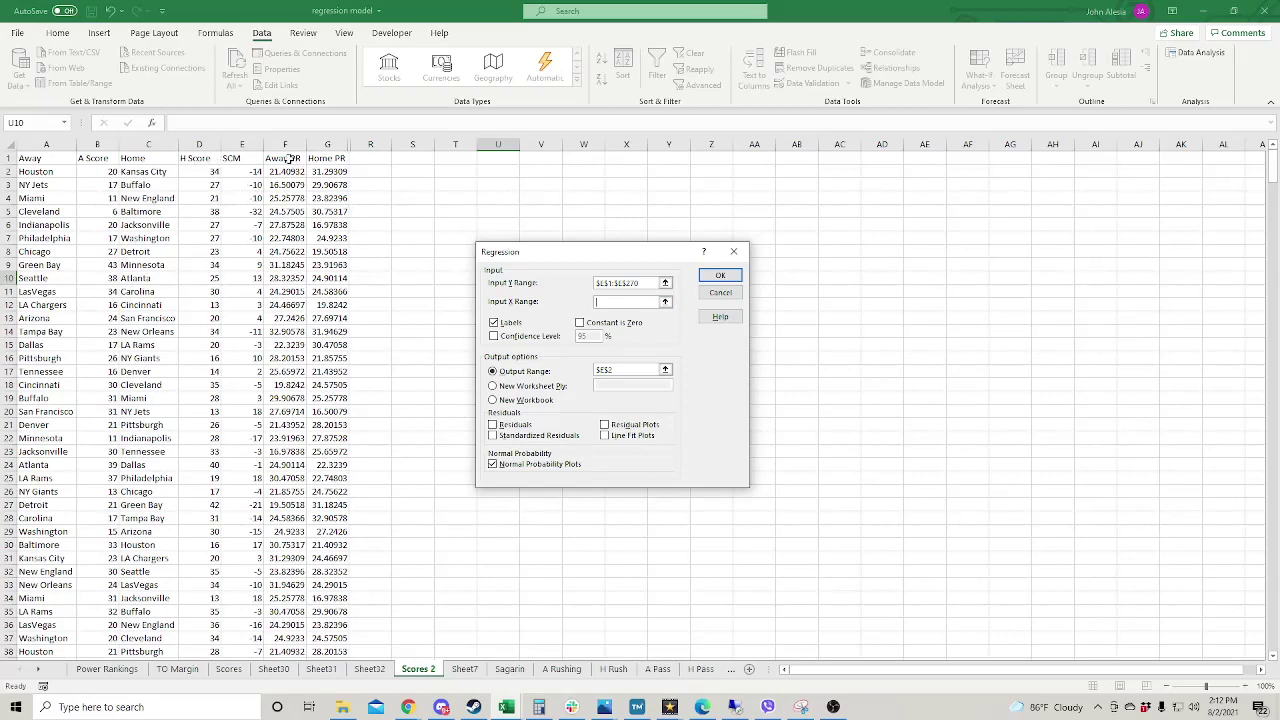
pyautogui.moveTo(288, 160); pyautogui.dragTo(318, 280)
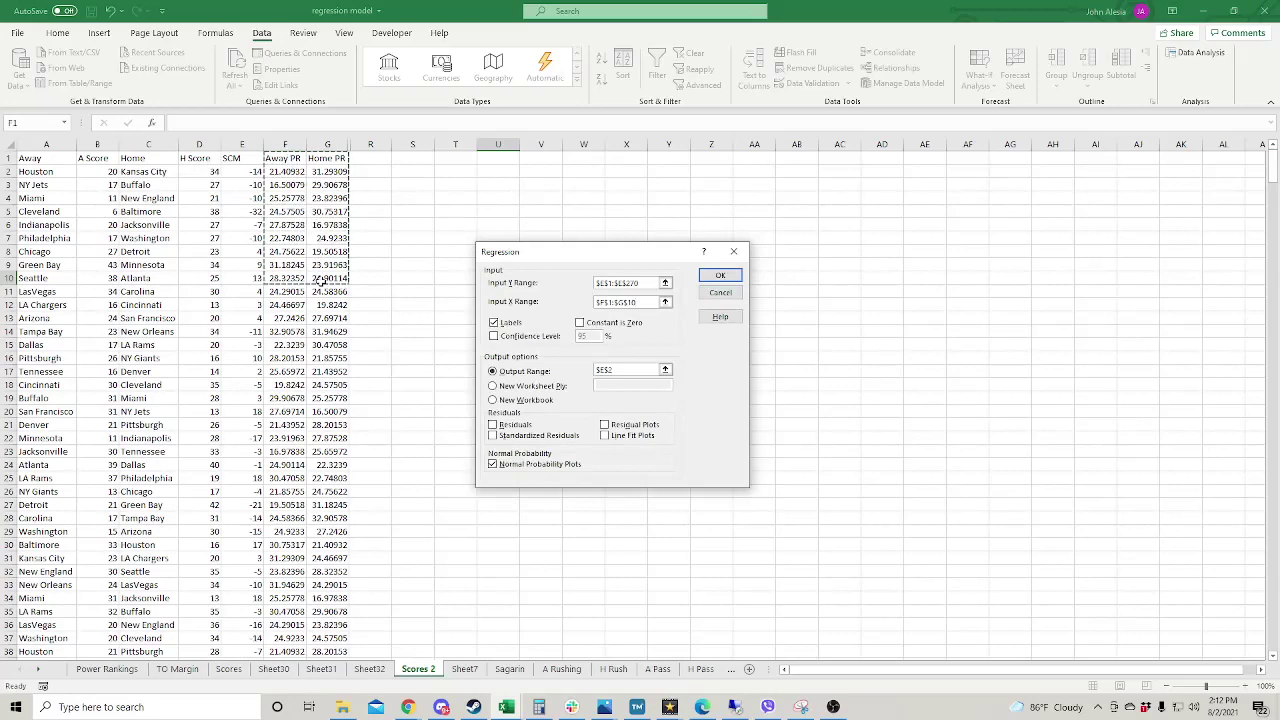
pyautogui.hotkey('ctrl', 'shift', 'Down')
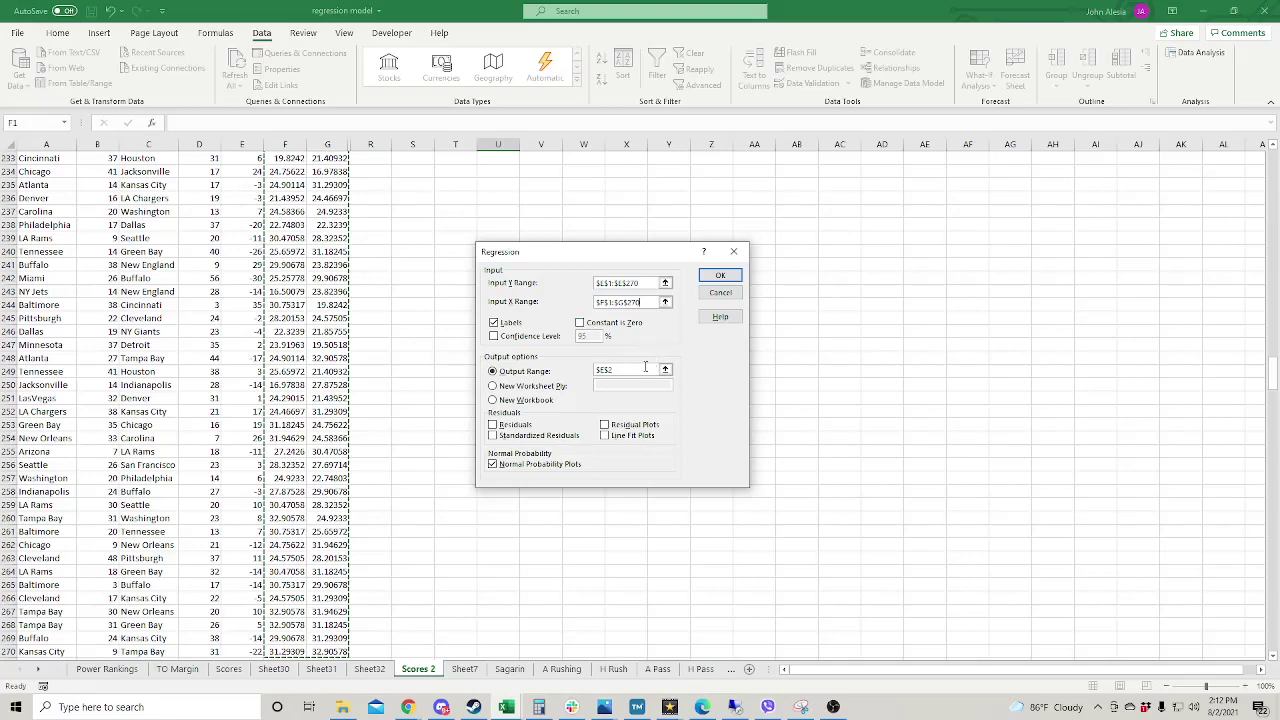
# Replace the regression's output range with cell U1 and run the analysis.
pyautogui.click(633, 369)
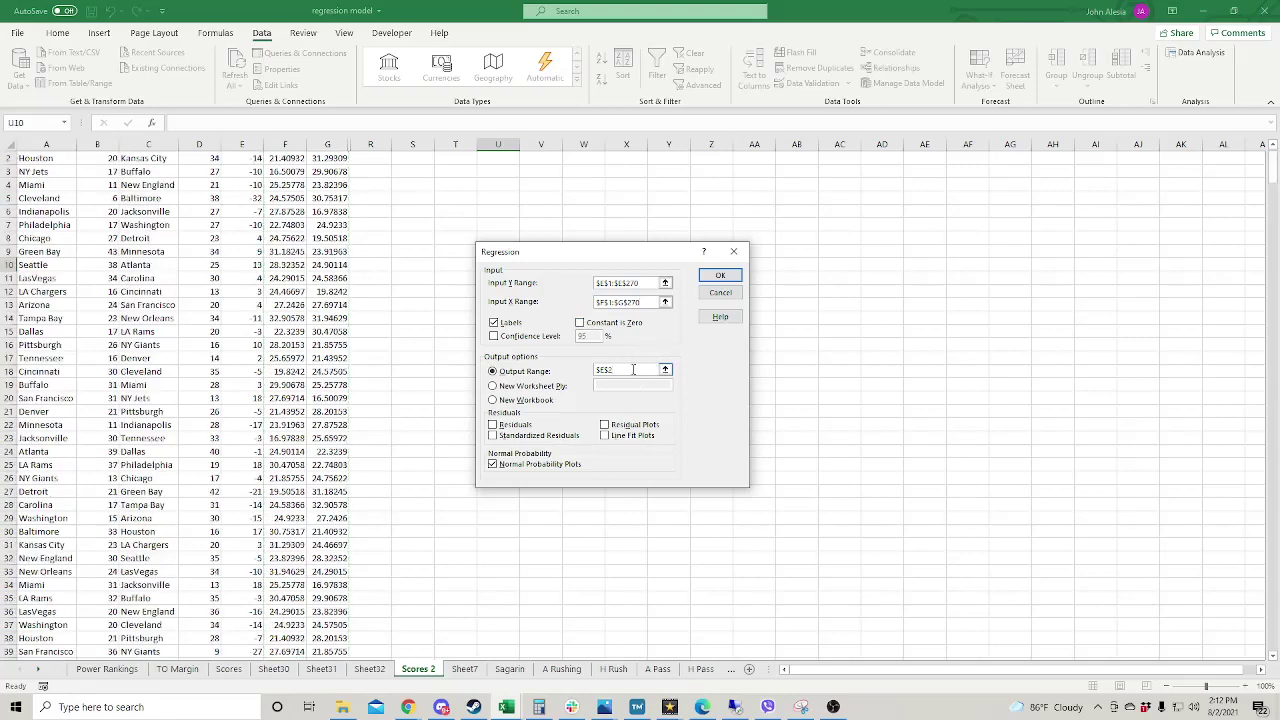
pyautogui.doubleClick(633, 369)
pyautogui.press('BackSpace')
pyautogui.scroll(1, 585, 190)
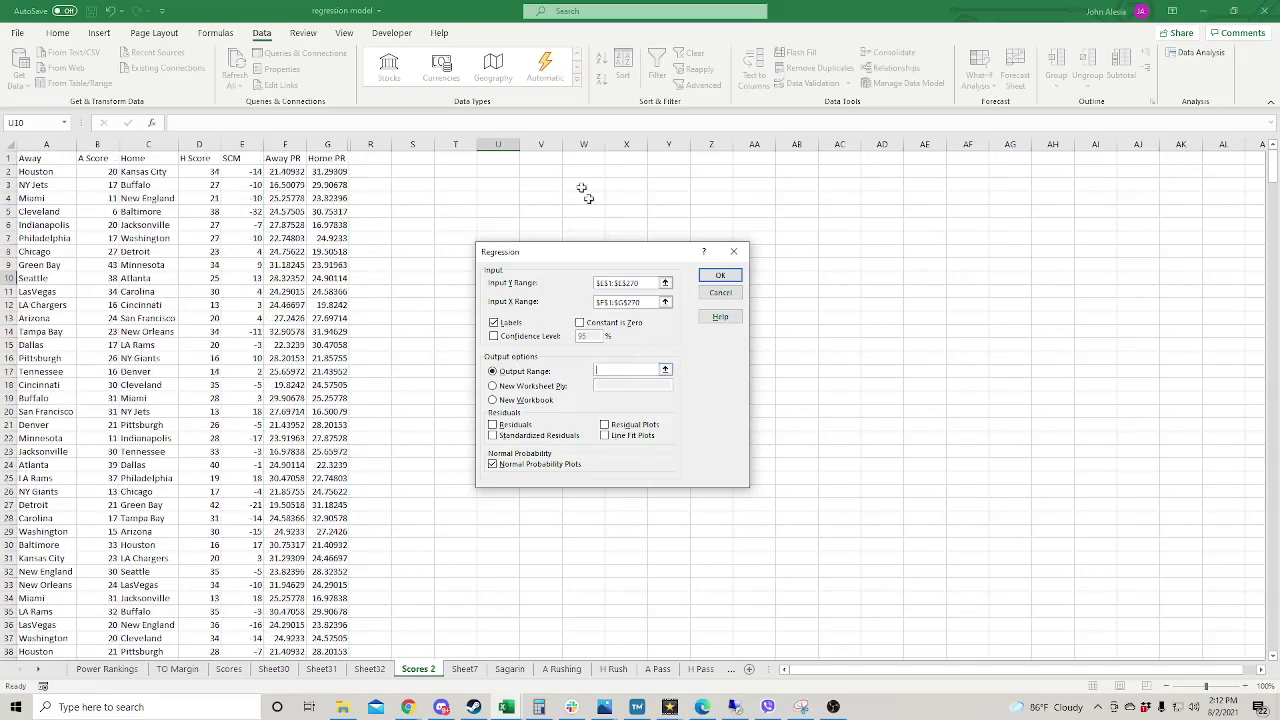
pyautogui.click(498, 159)
pyautogui.click(719, 274)
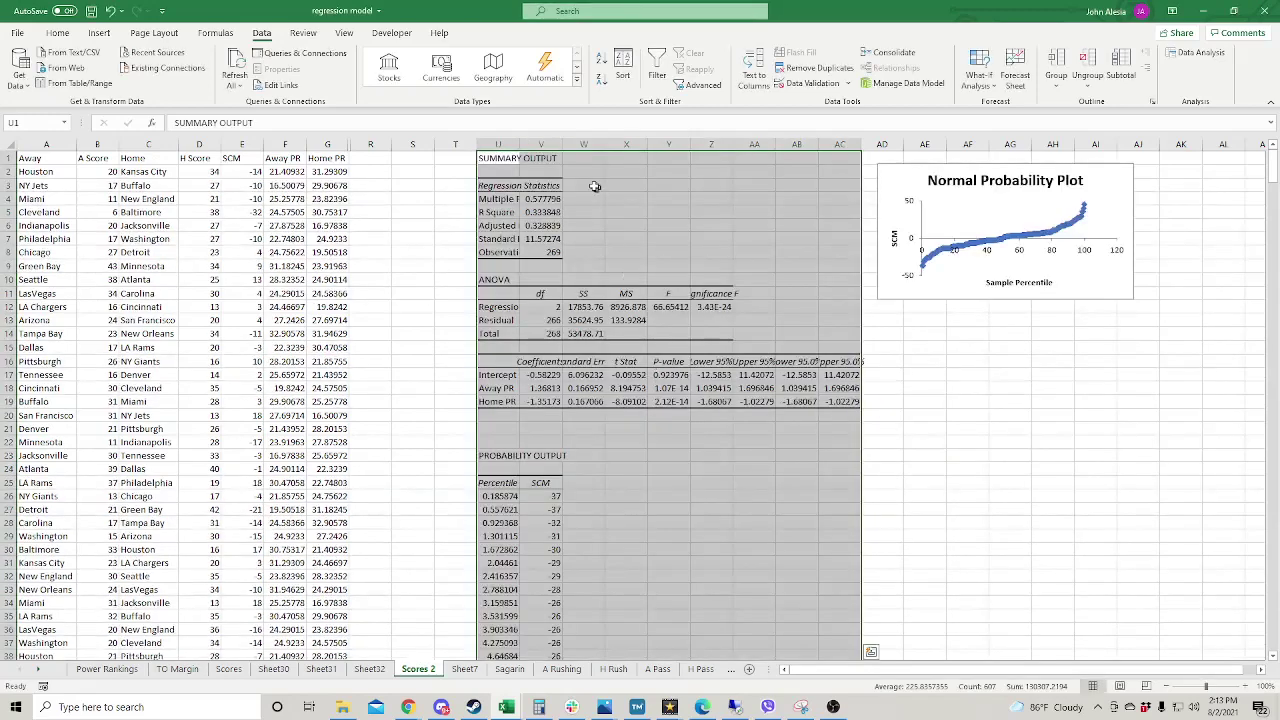
# Fit the width of column U to the regression output labels and inspect the R Square value in V5.
pyautogui.doubleClick(520, 144)
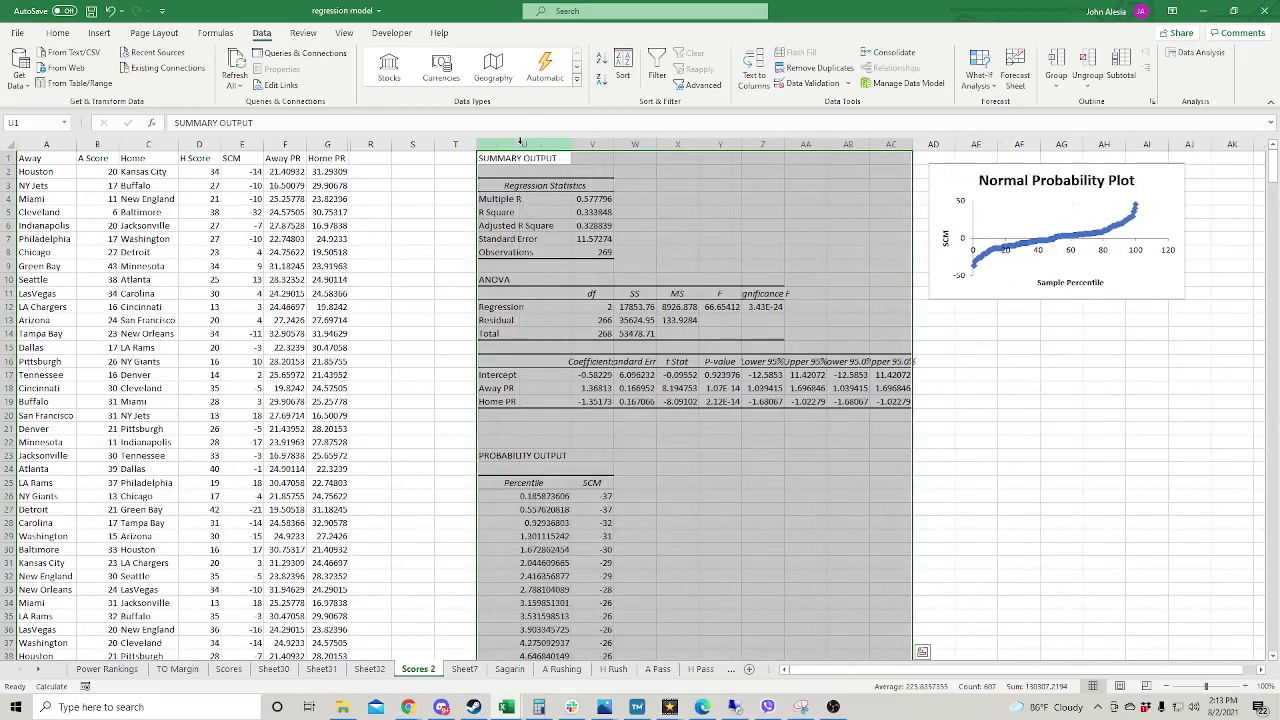
pyautogui.click(597, 211)
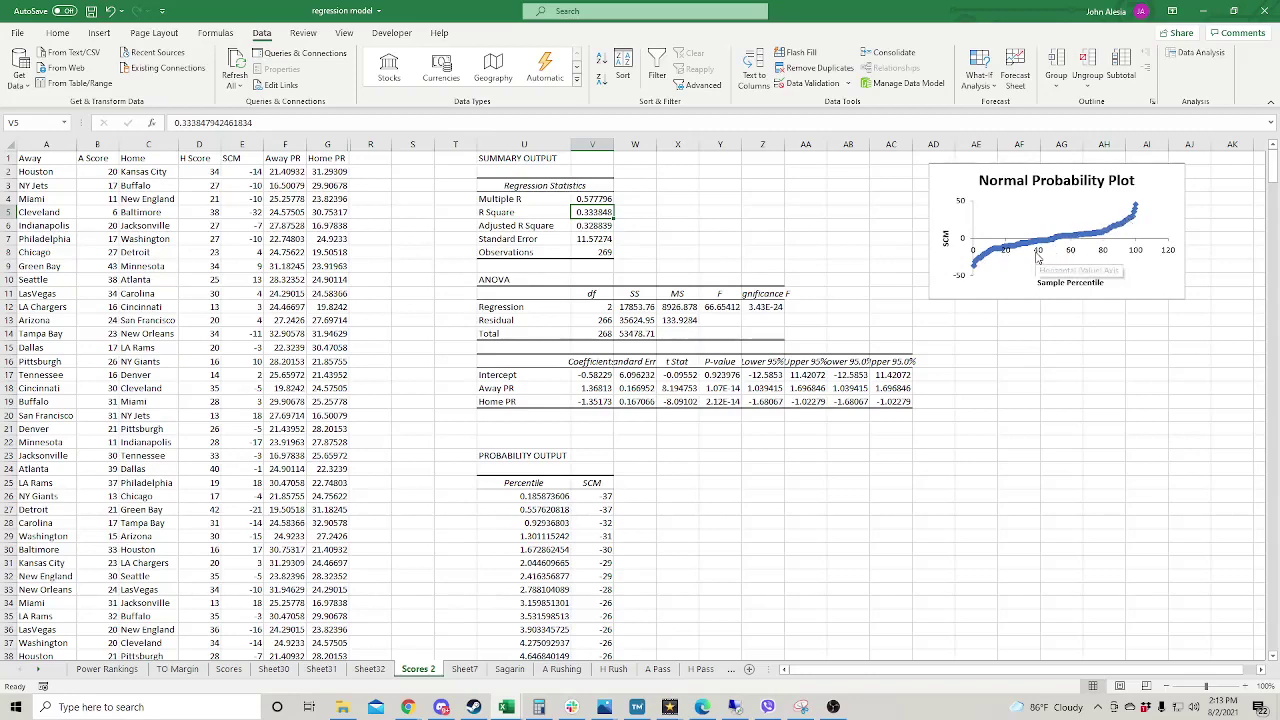
# Enlarge the Normal Probability Plot and move it beside the regression tables so the p-value columns are uncovered.
pyautogui.click(934, 290)
pyautogui.moveTo(930, 298); pyautogui.dragTo(785, 397)
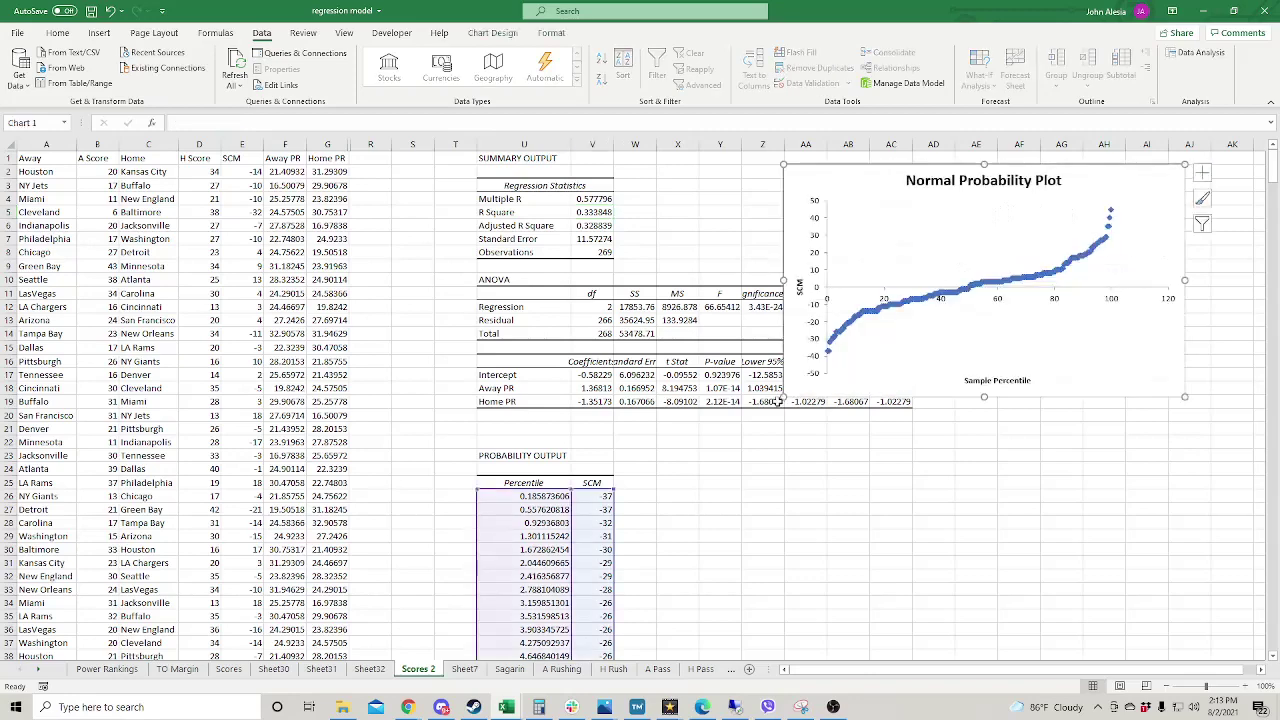
pyautogui.click(677, 455)
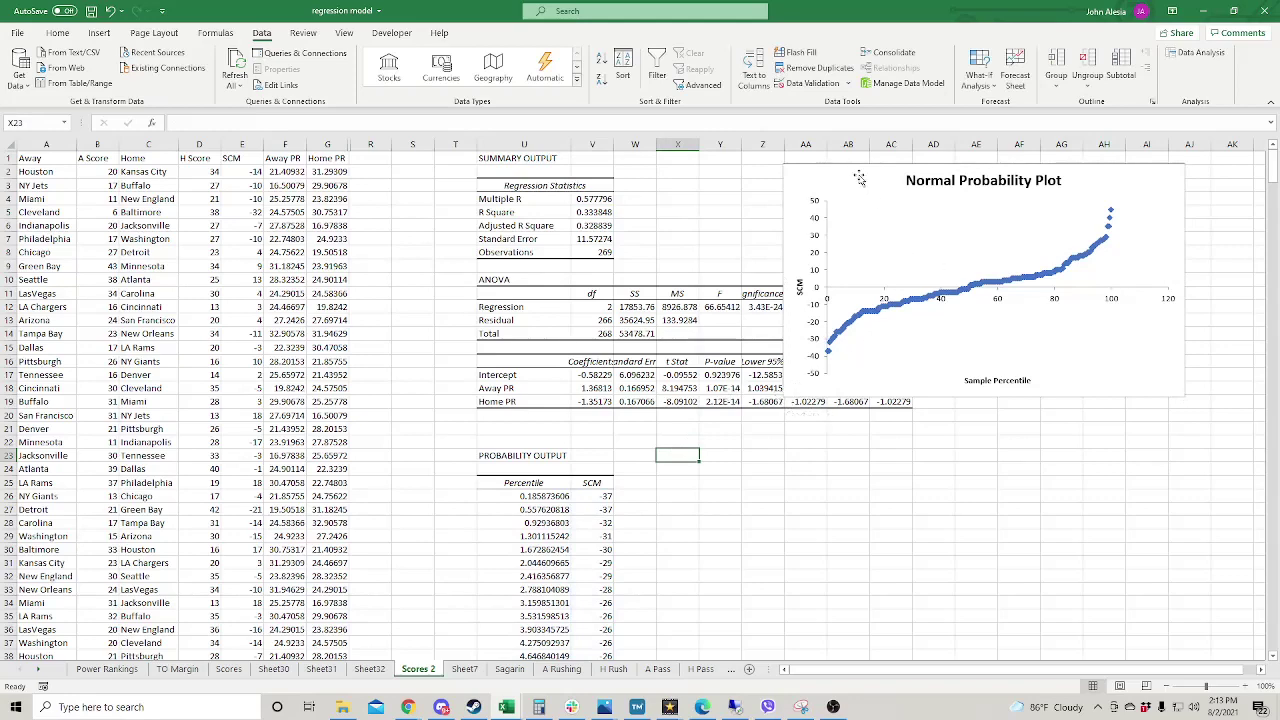
pyautogui.moveTo(859, 178); pyautogui.dragTo(965, 191)
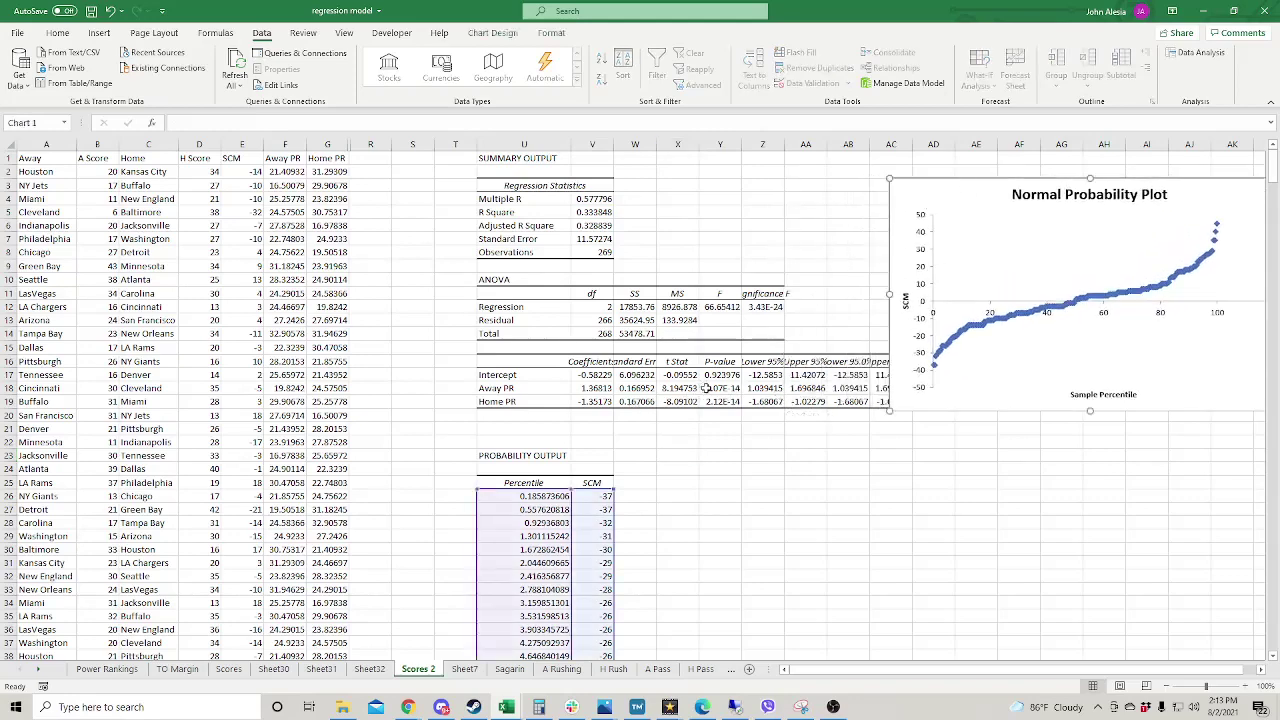
# Examine the power rating p-values and the Intercept, Away PR and Home PR coefficients in V17:V19.
pyautogui.click(718, 400)
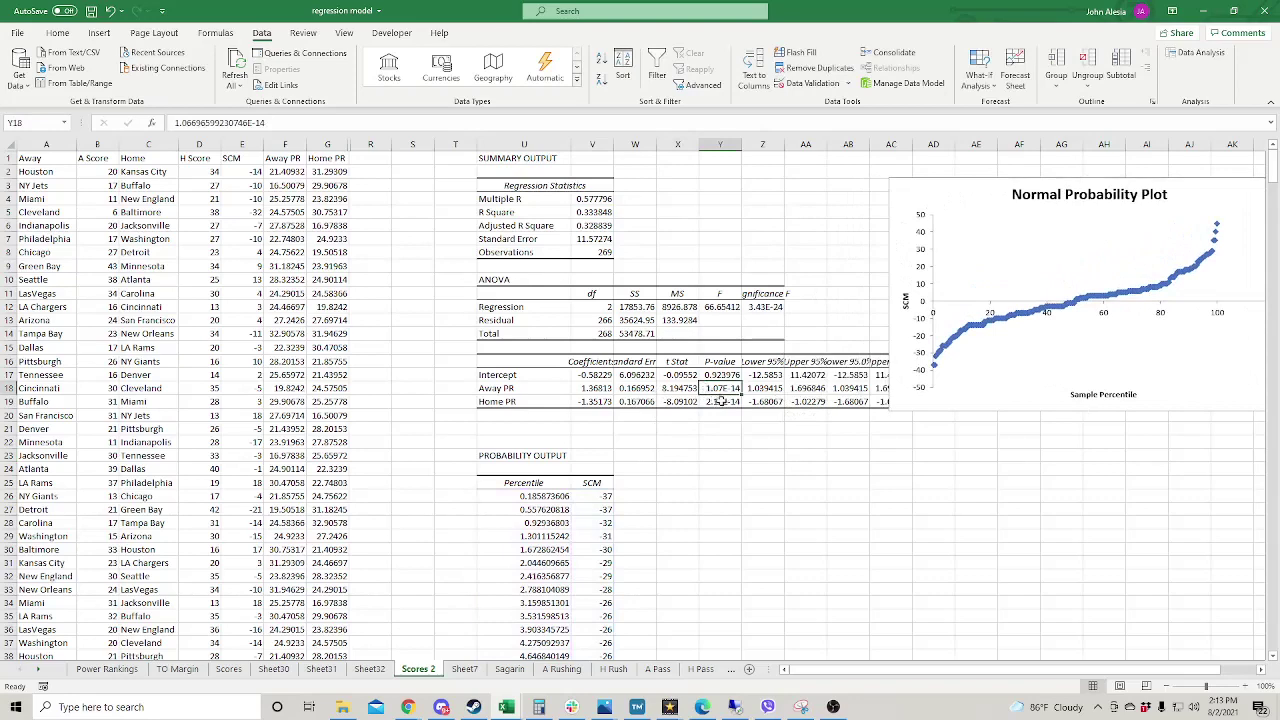
pyautogui.click(589, 375)
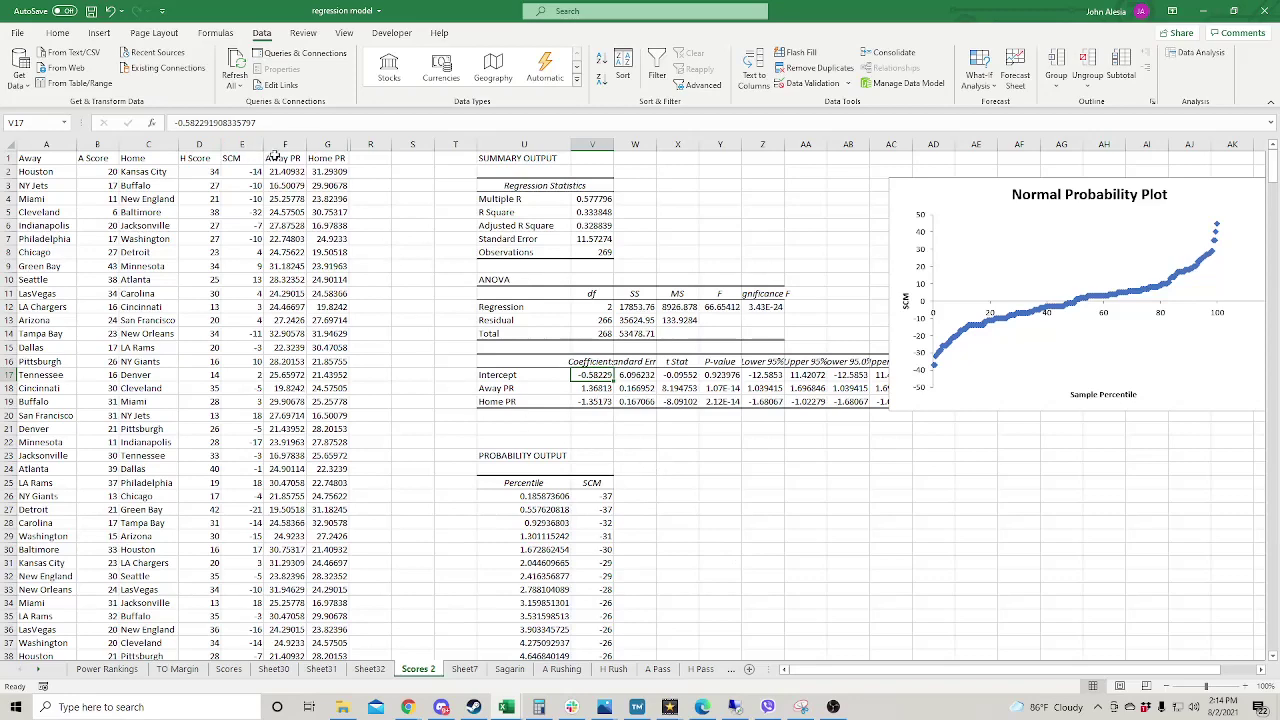
pyautogui.click(599, 393)
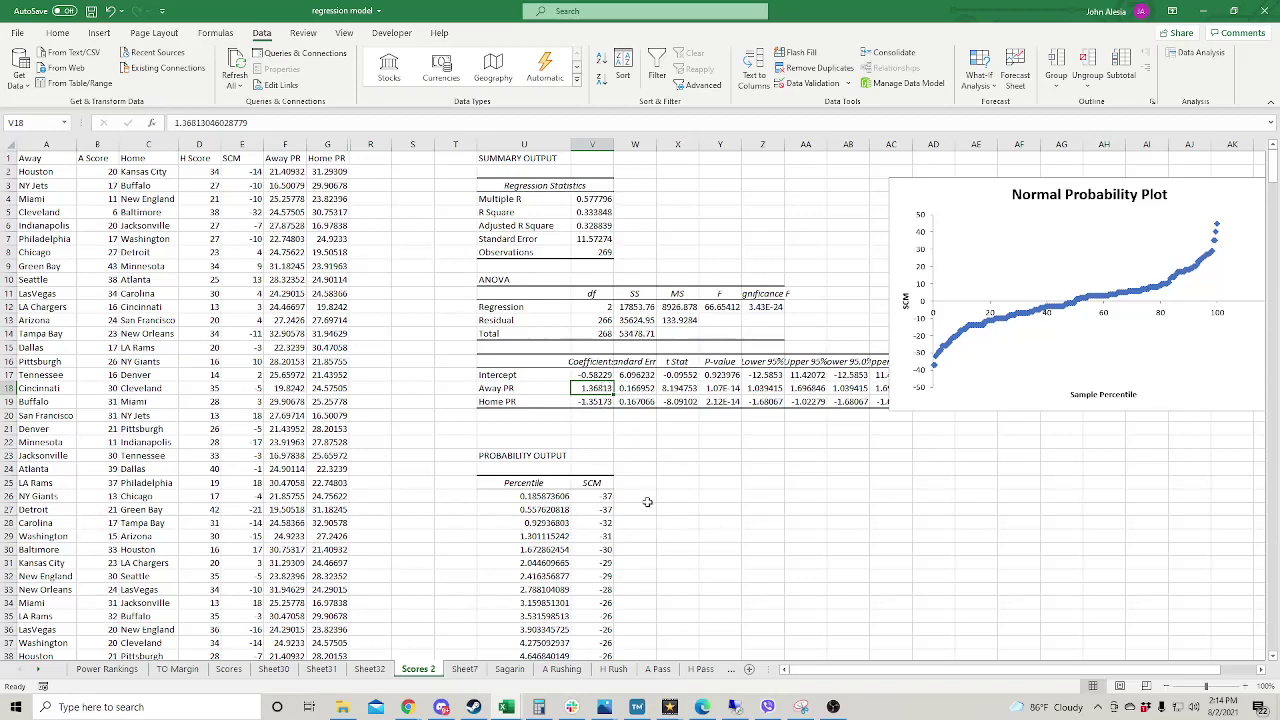
pyautogui.click(592, 404)
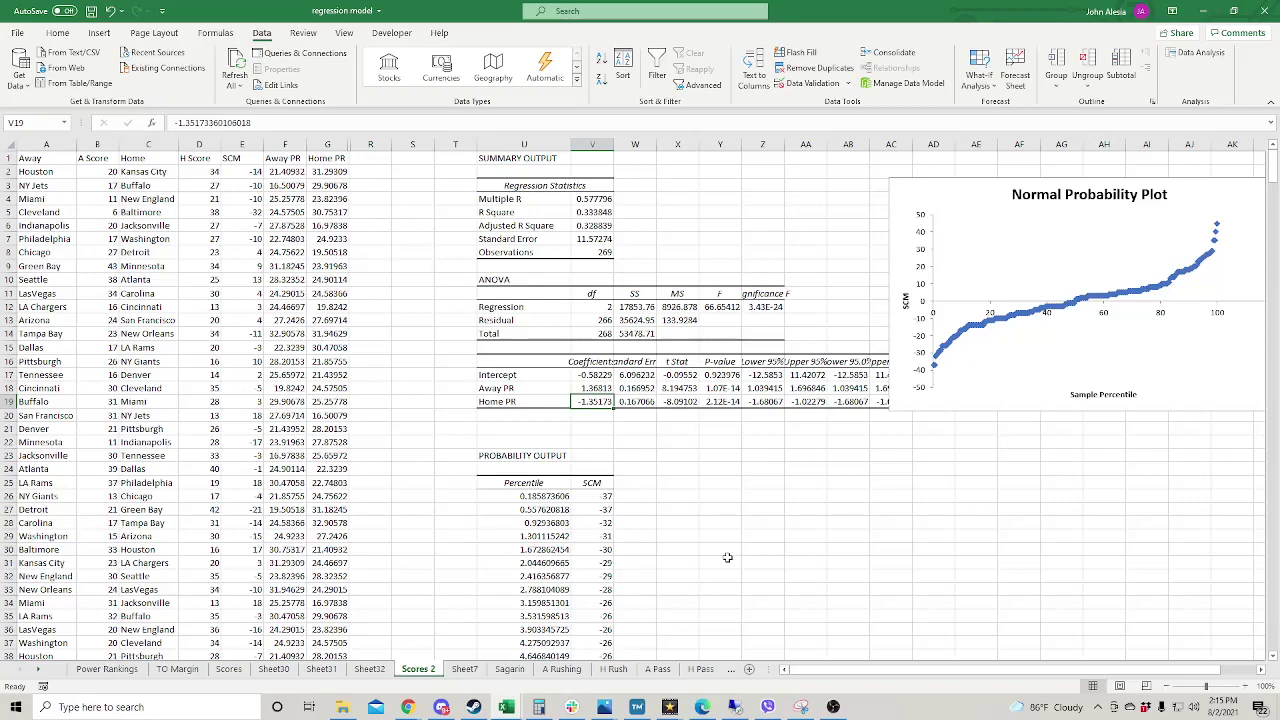
# Enter a matchup in Z22:AA23 with Away as Tampa Bay and Home as Carolina.
pyautogui.click(805, 441)
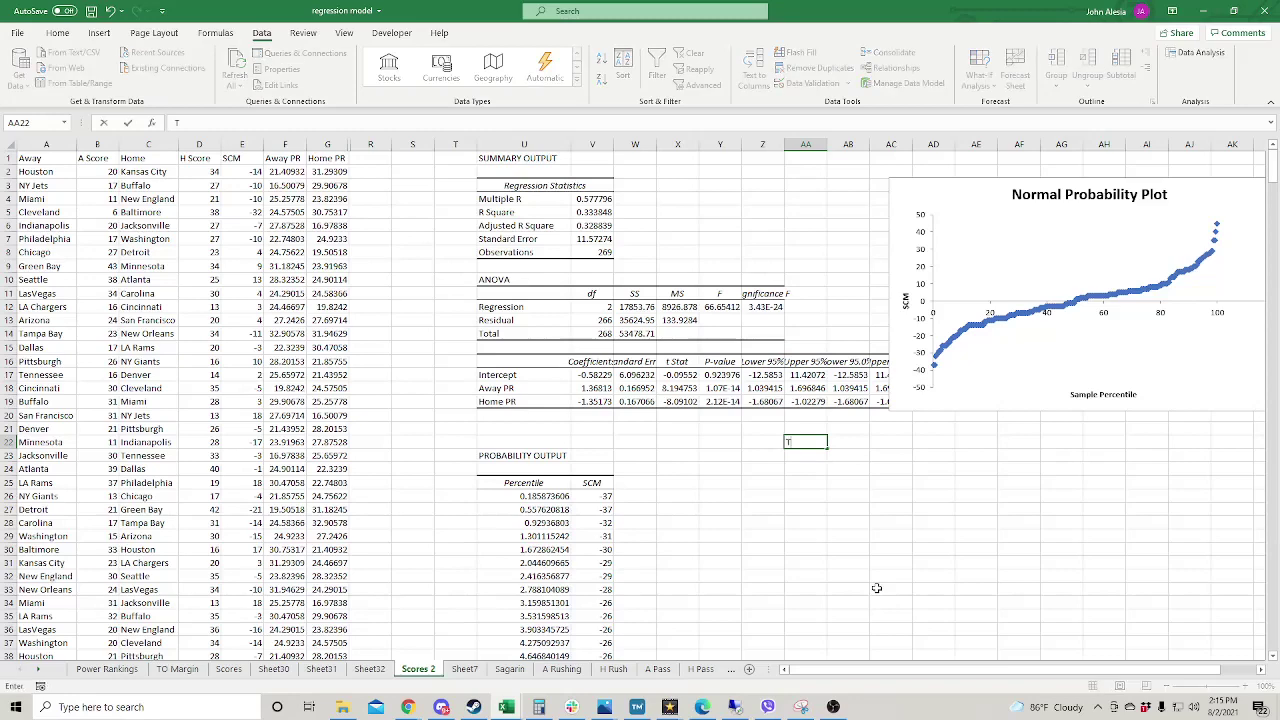
pyautogui.write('Tampa Bay')
pyautogui.press('Return')
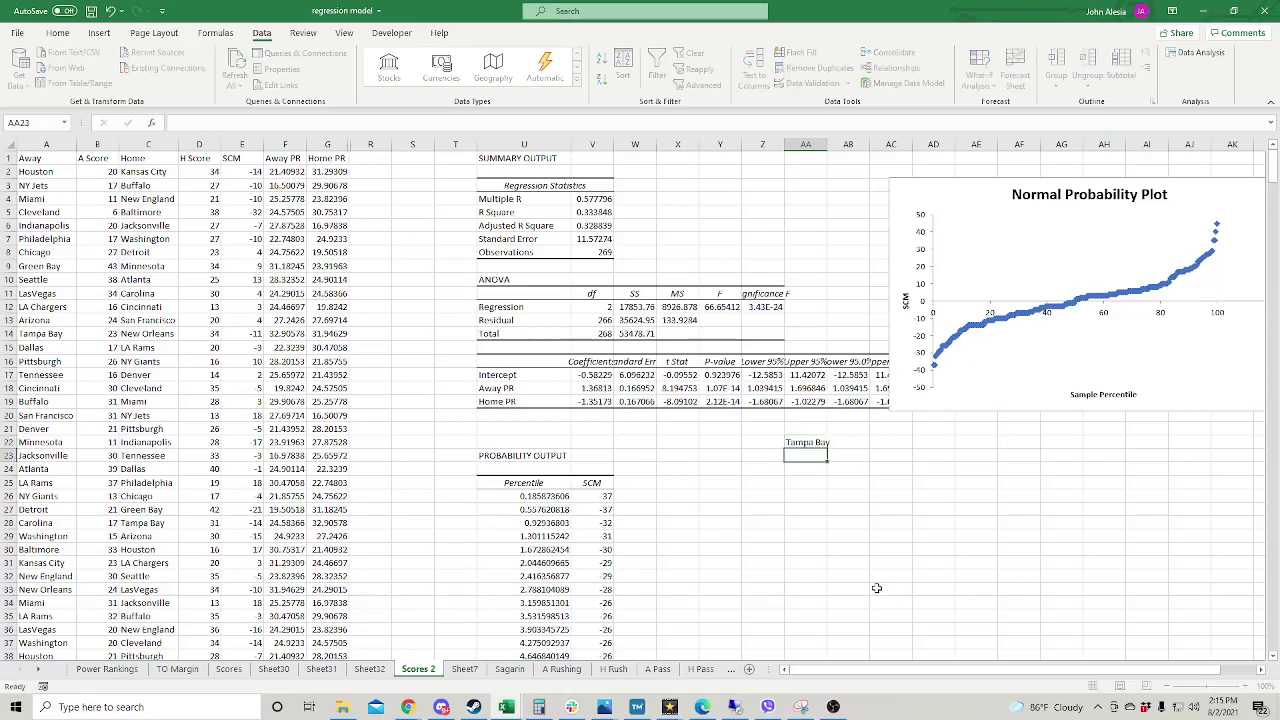
pyautogui.click(765, 445)
pyautogui.write('Away')
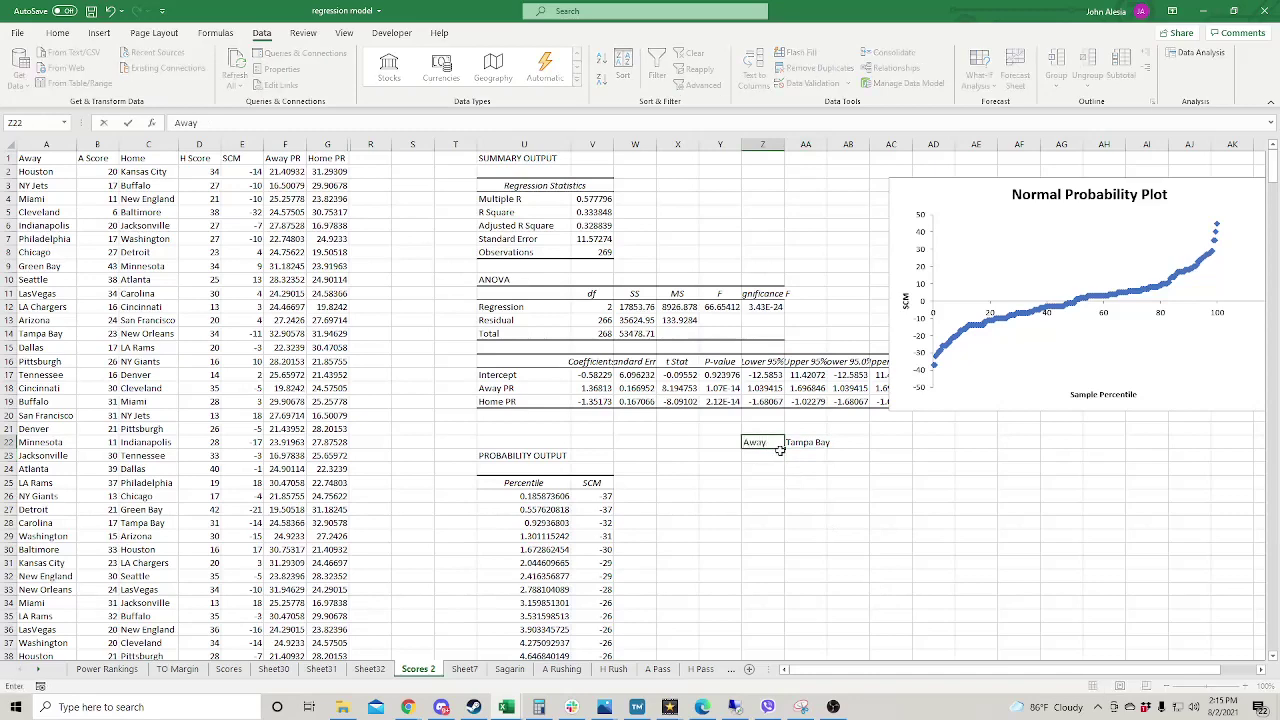
pyautogui.press('Return')
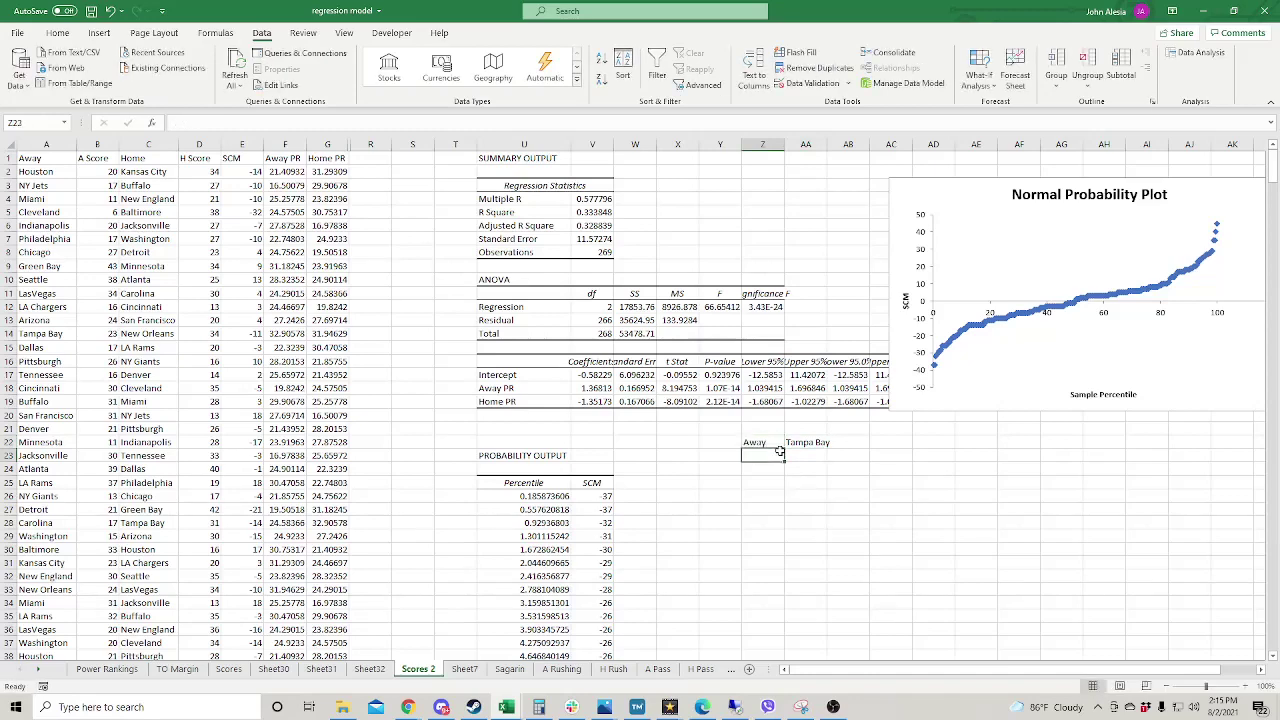
pyautogui.write('Home')
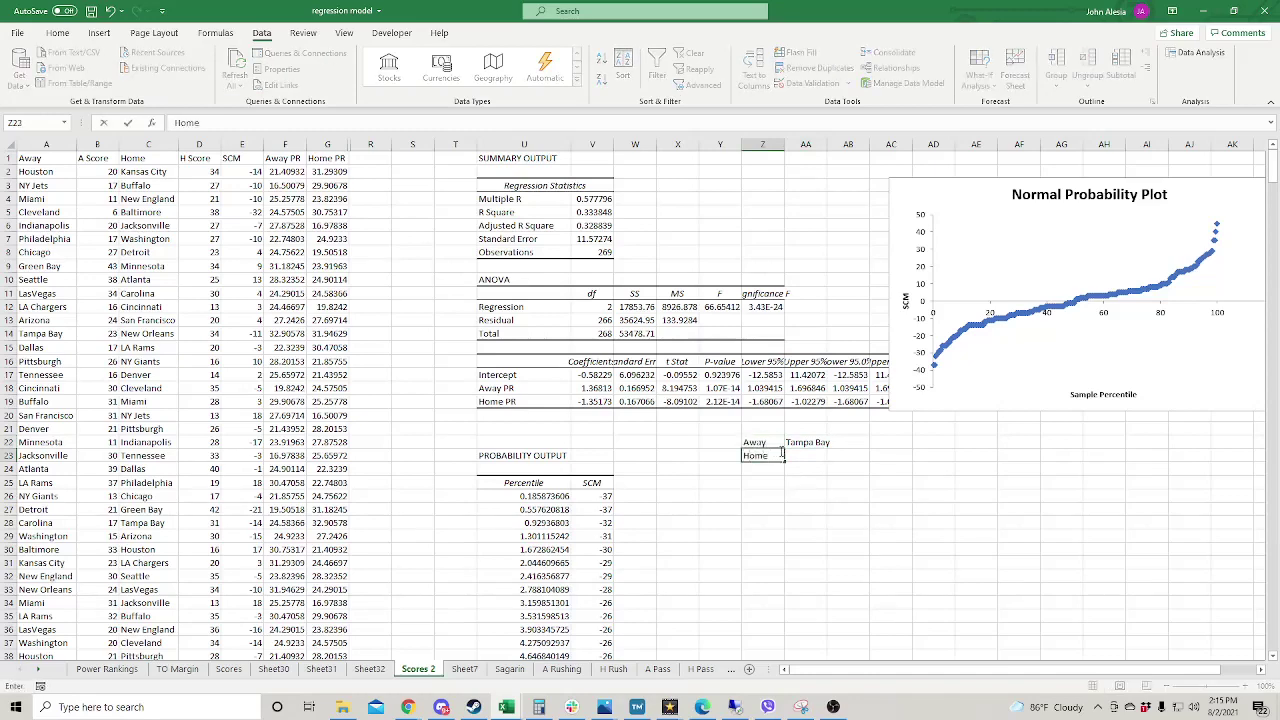
pyautogui.press('Tab')
pyautogui.write('Carolina')
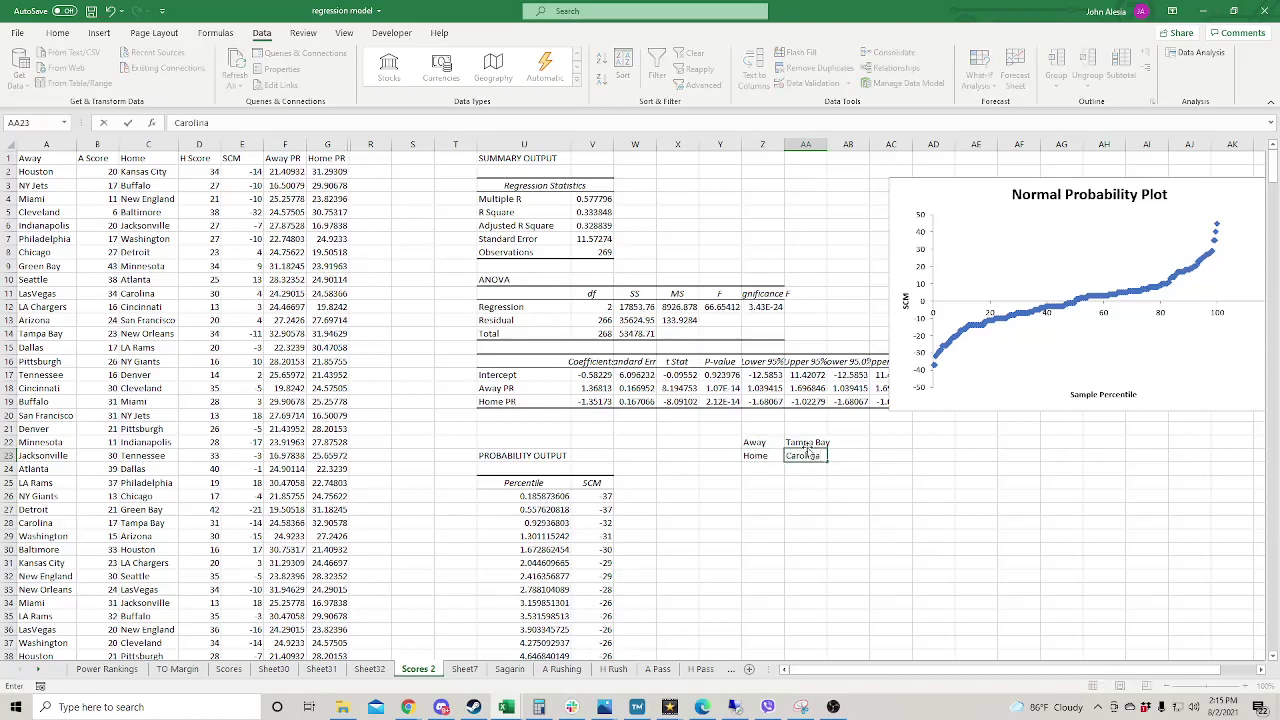
# In AB22, look up AA22's rating in 'Power Rankings'!$A$1:$B$33, column 2, exact match, multiplied by the Away PR coefficient in V18.
pyautogui.click(846, 443)
pyautogui.write('=')
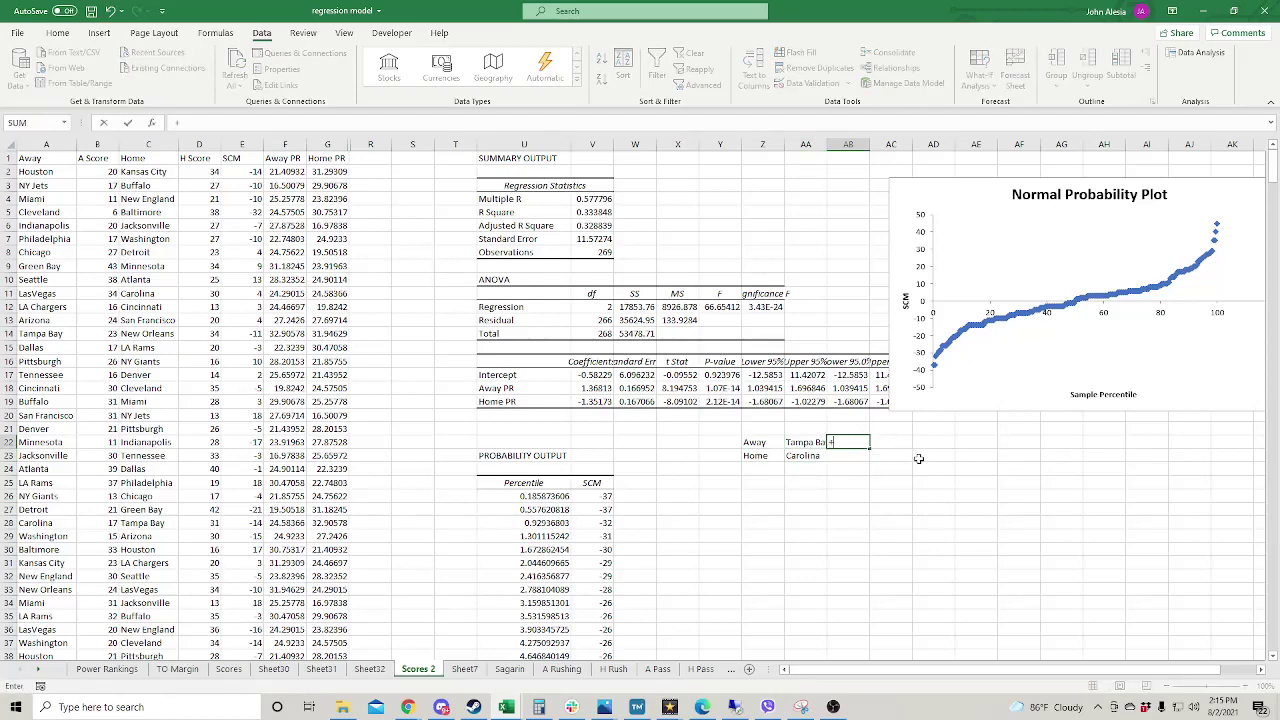
pyautogui.write('vlookup(')
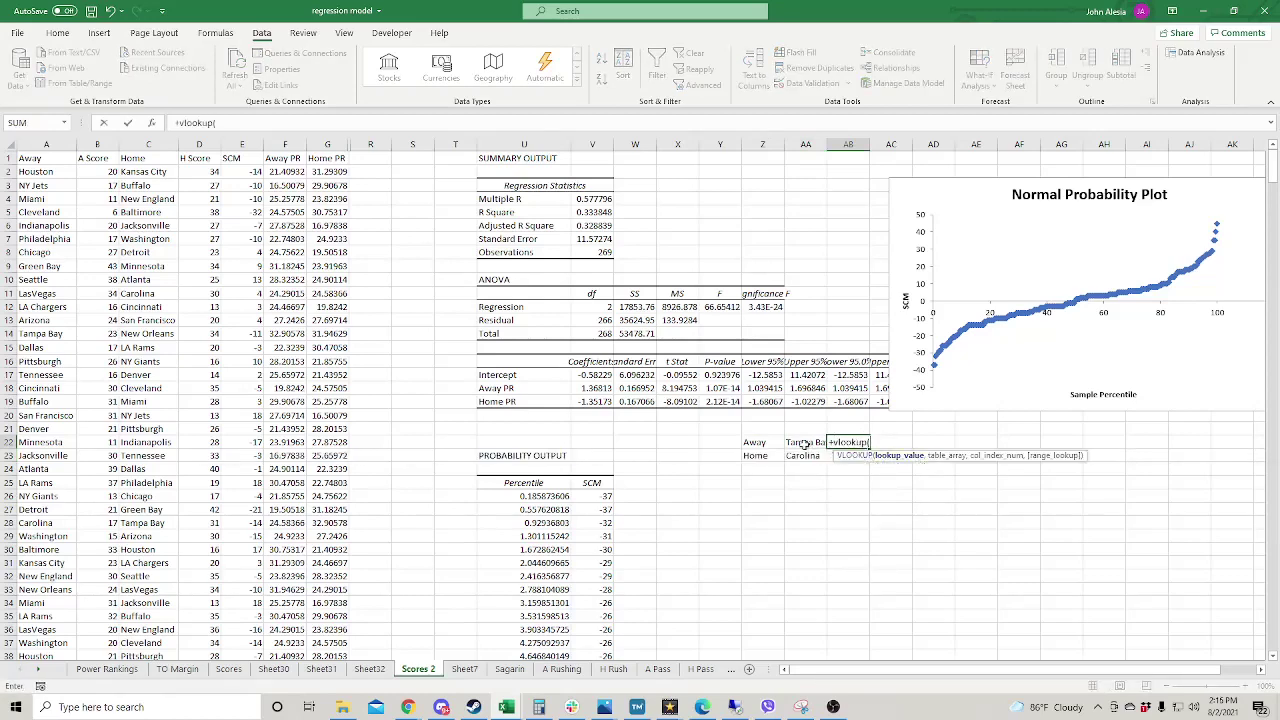
pyautogui.click(805, 443)
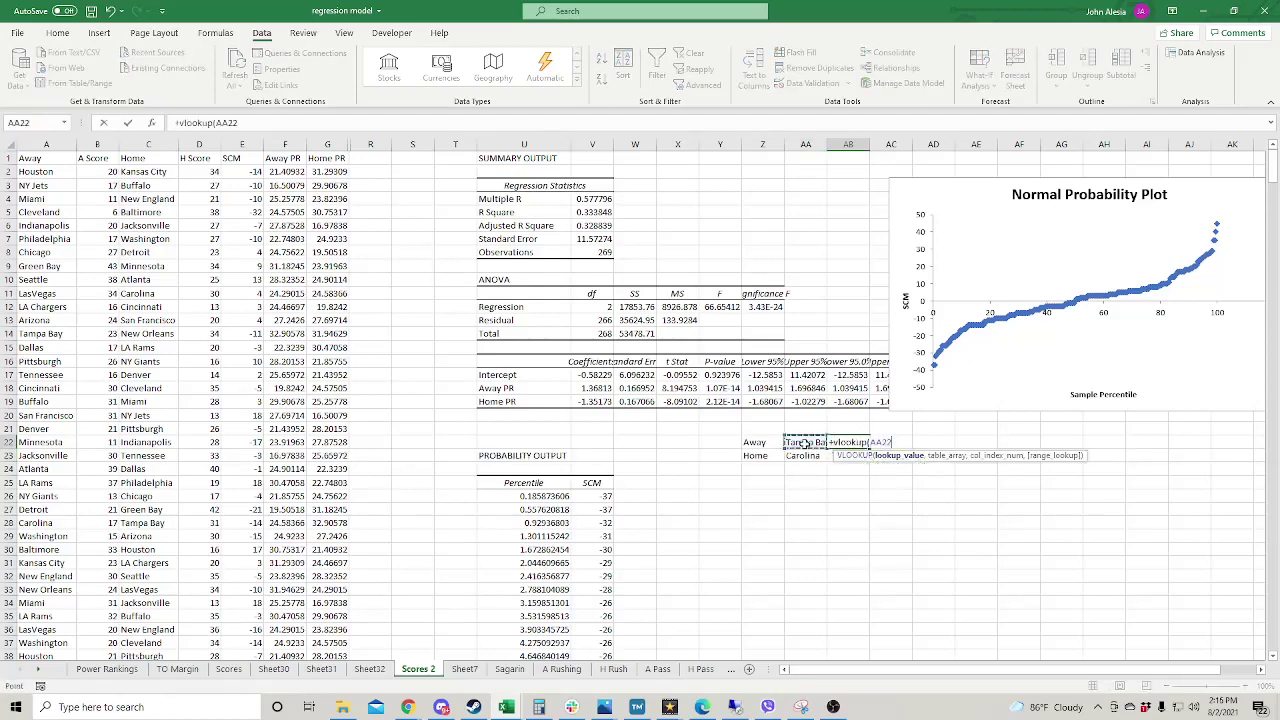
pyautogui.write(',')
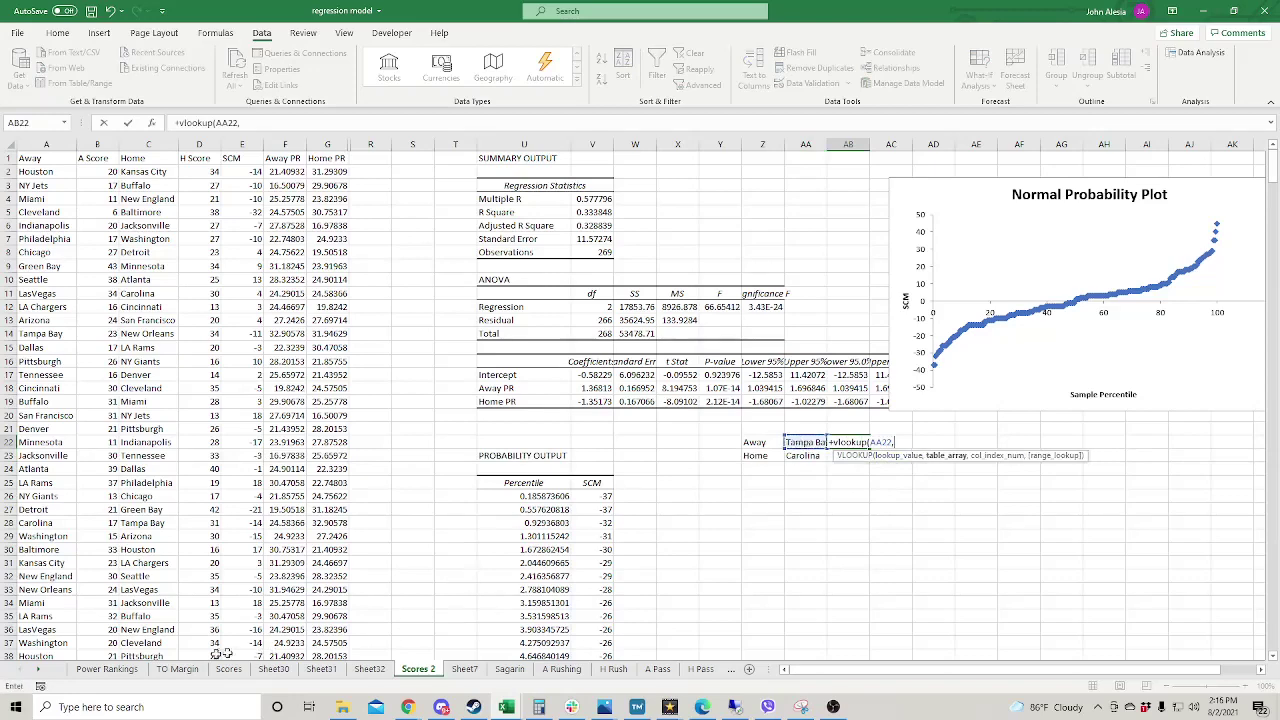
pyautogui.click(107, 669)
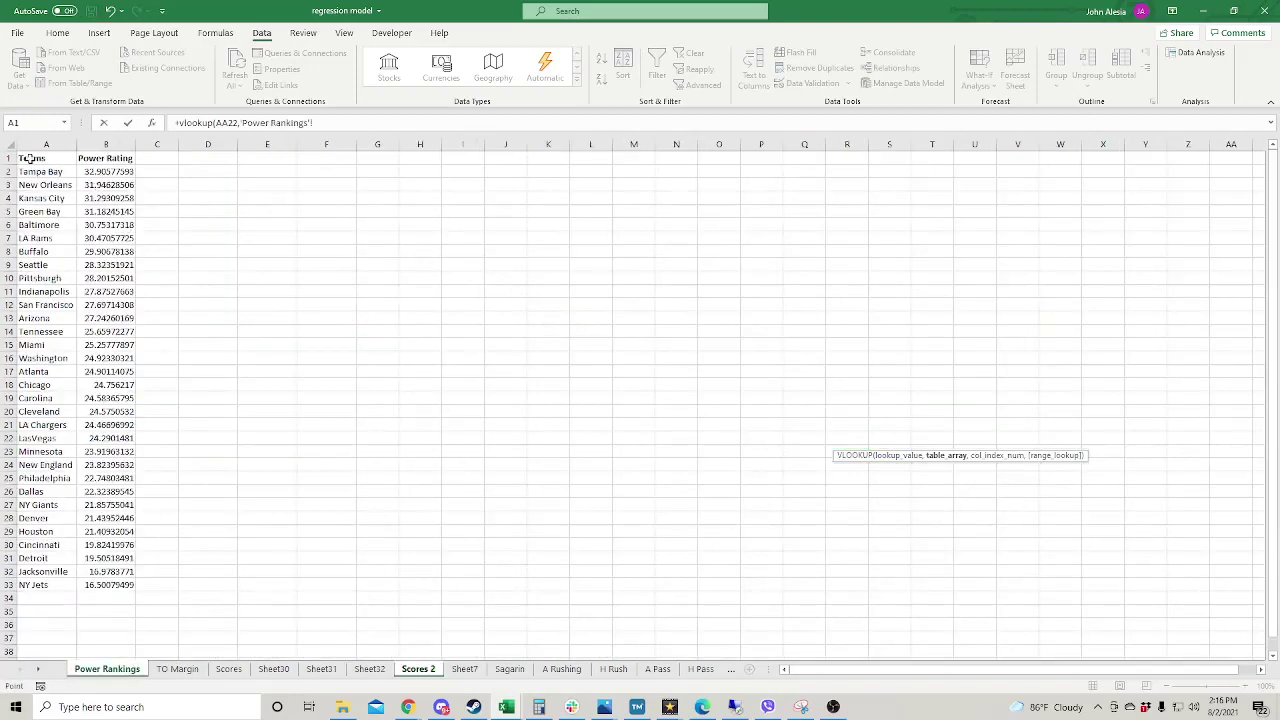
pyautogui.moveTo(32, 159); pyautogui.dragTo(125, 583)
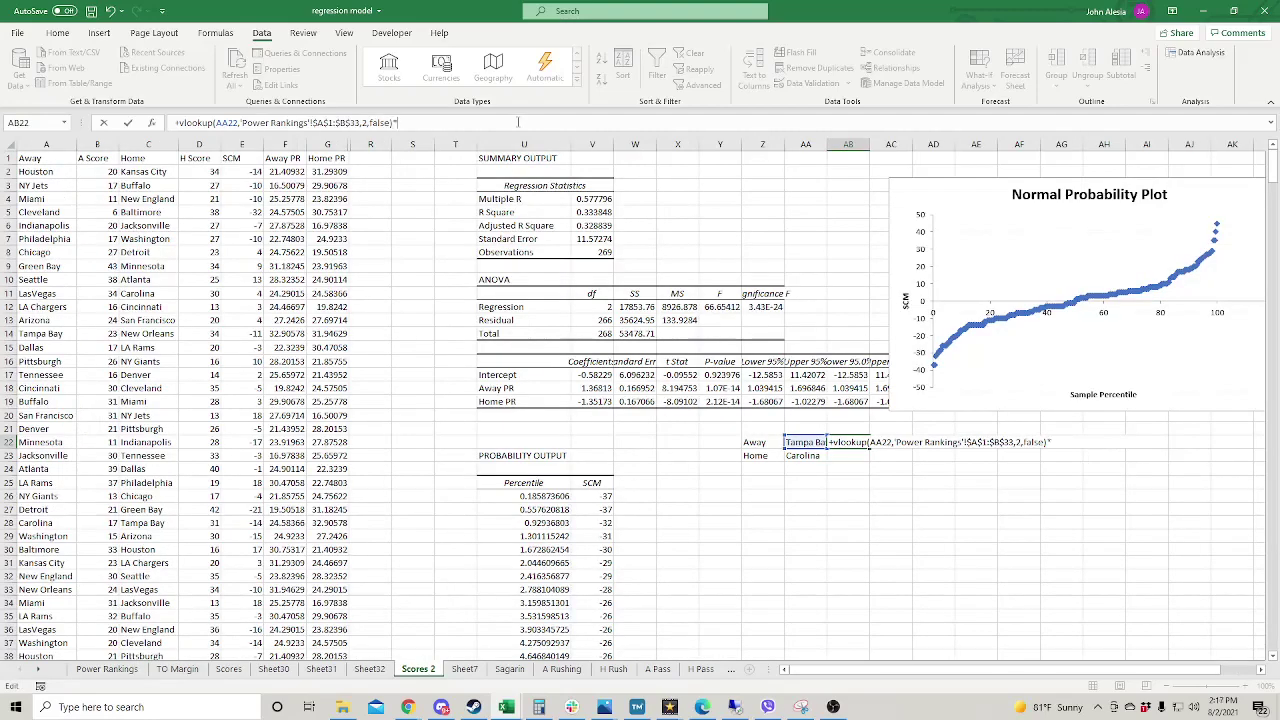
pyautogui.click(593, 388)
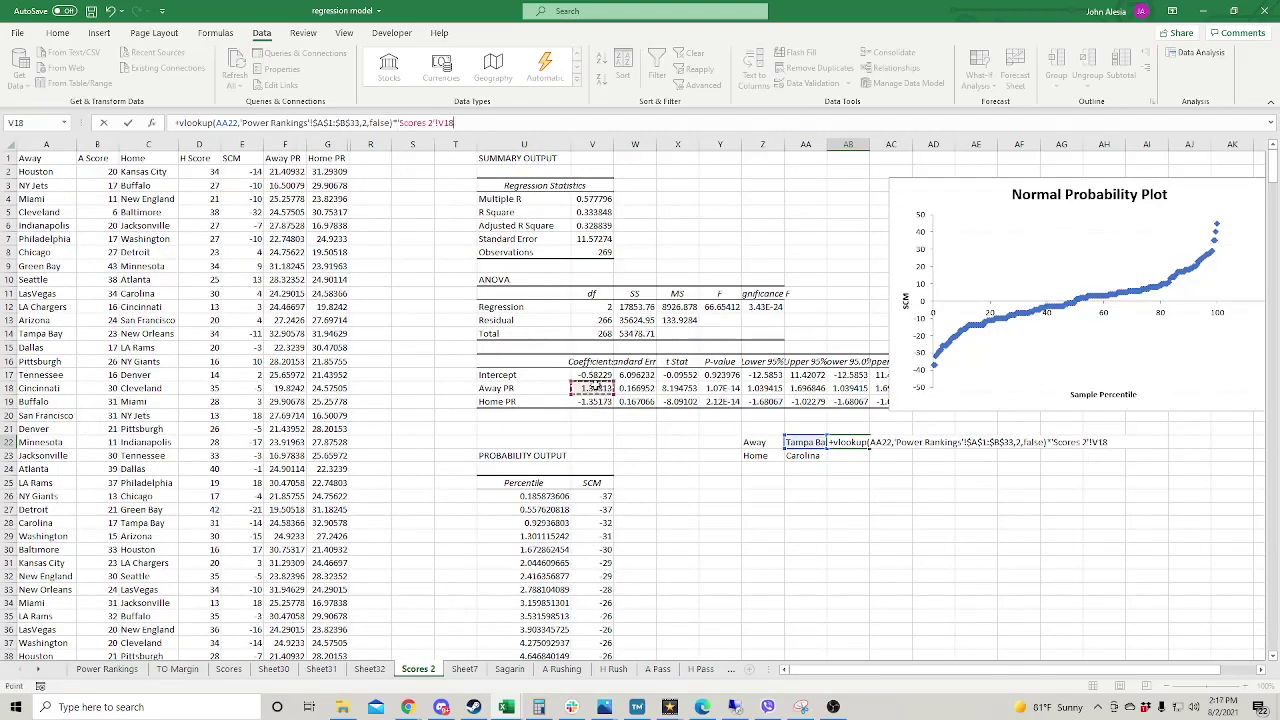
pyautogui.press('Return')
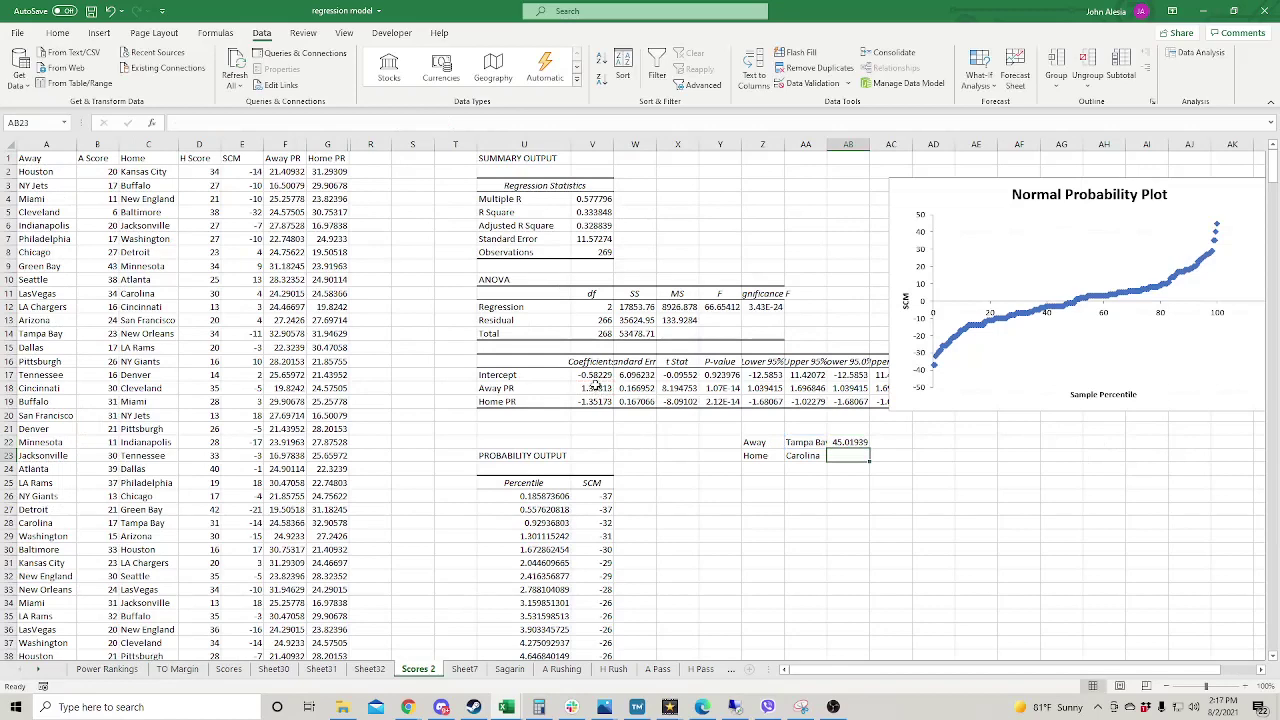
# In AB23, look up the home team AA23 in 'Power Rankings'!$A$1:$B$33 with VLOOKUP, returning column 2 with an exact match (FALSE).
pyautogui.click(849, 443)
pyautogui.click(849, 455)
pyautogui.write('=')
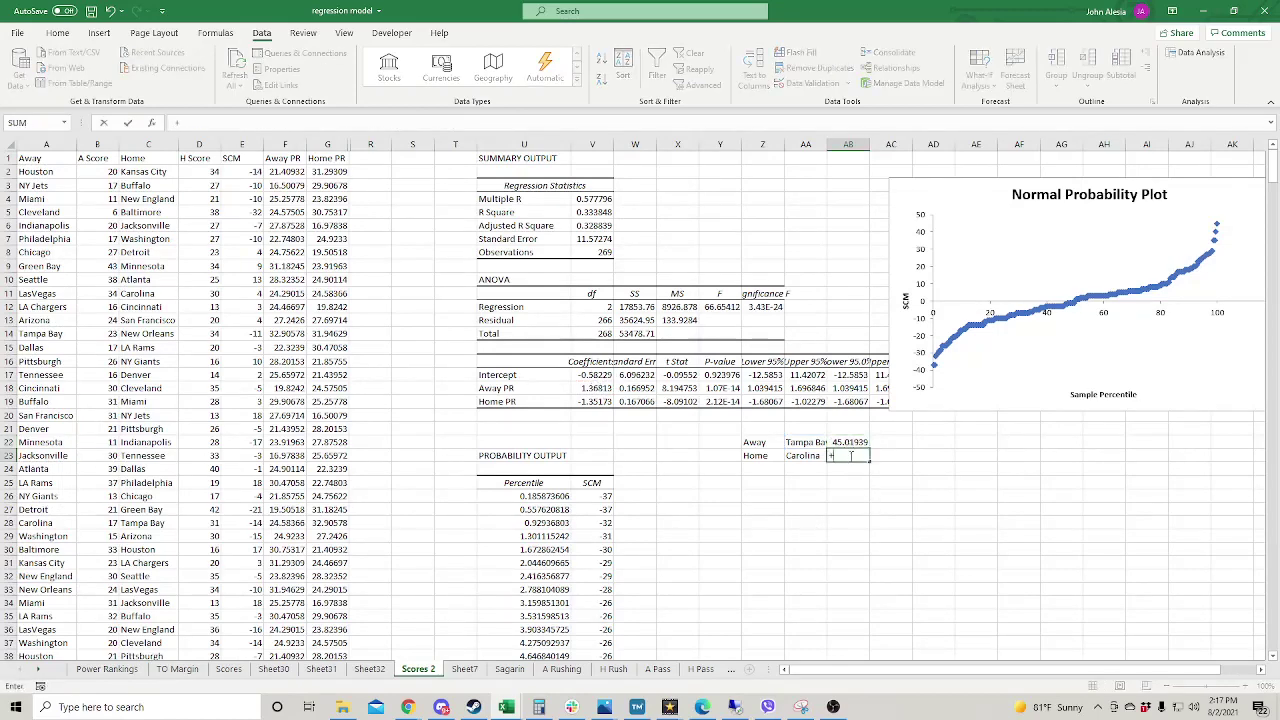
pyautogui.write('vlookup')
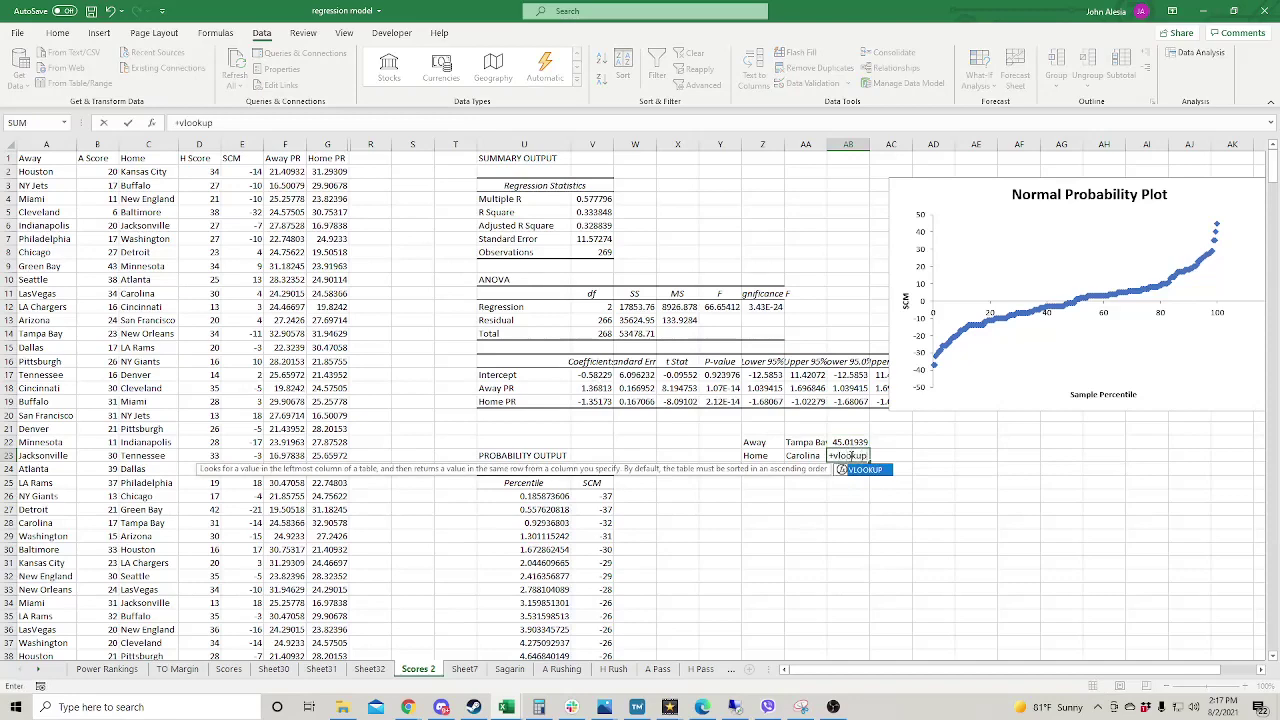
pyautogui.write('(')
pyautogui.click(817, 456)
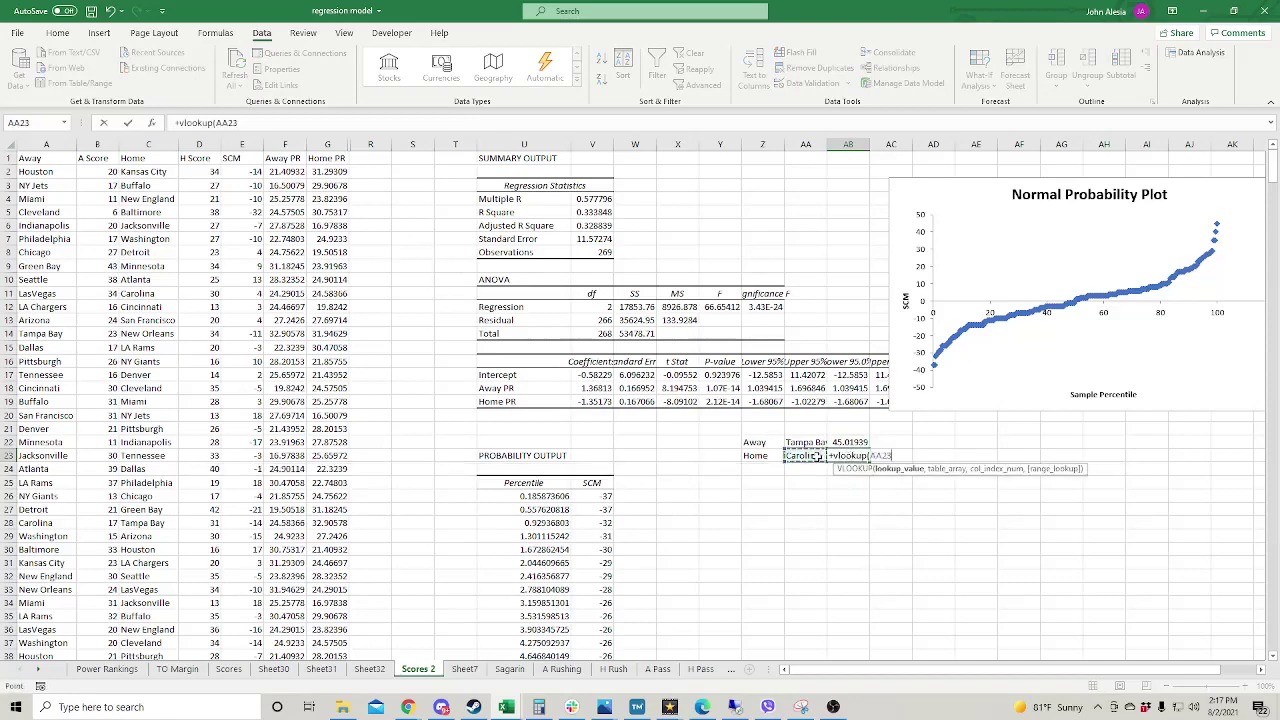
pyautogui.write(',')
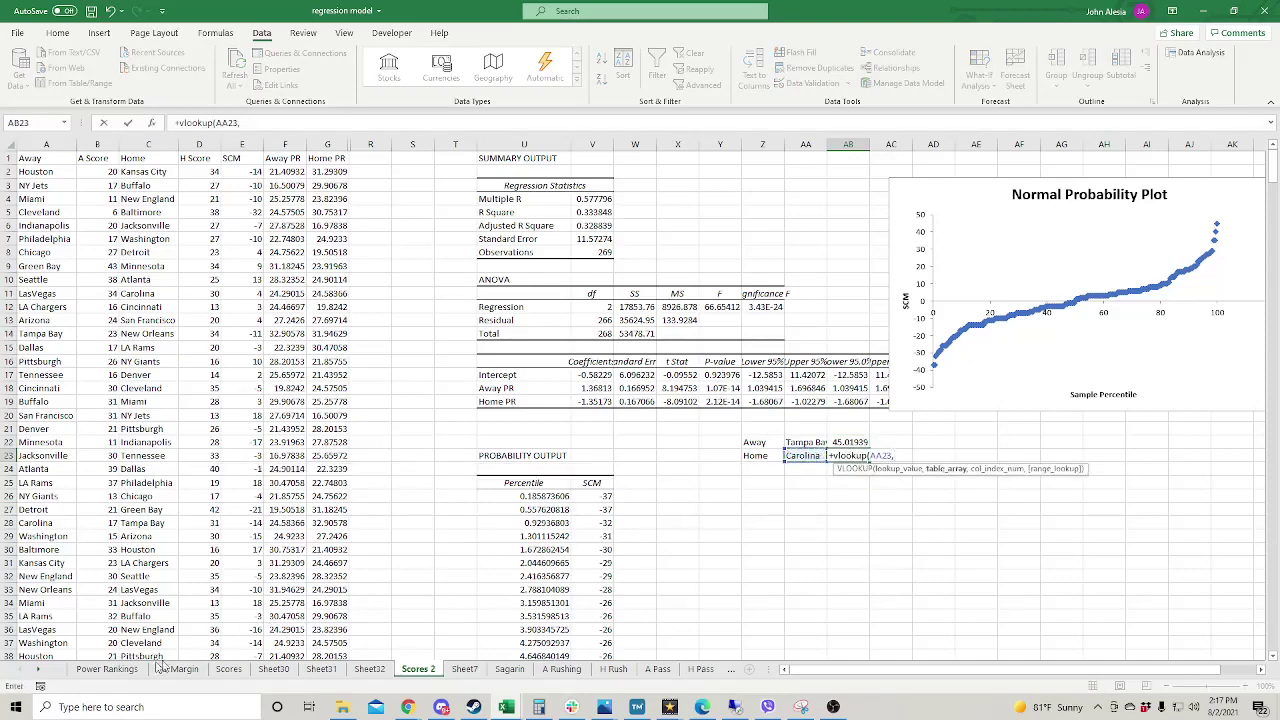
pyautogui.click(107, 668)
pyautogui.moveTo(58, 162); pyautogui.dragTo(100, 584)
pyautogui.write(',2)')
pyautogui.press('Return')
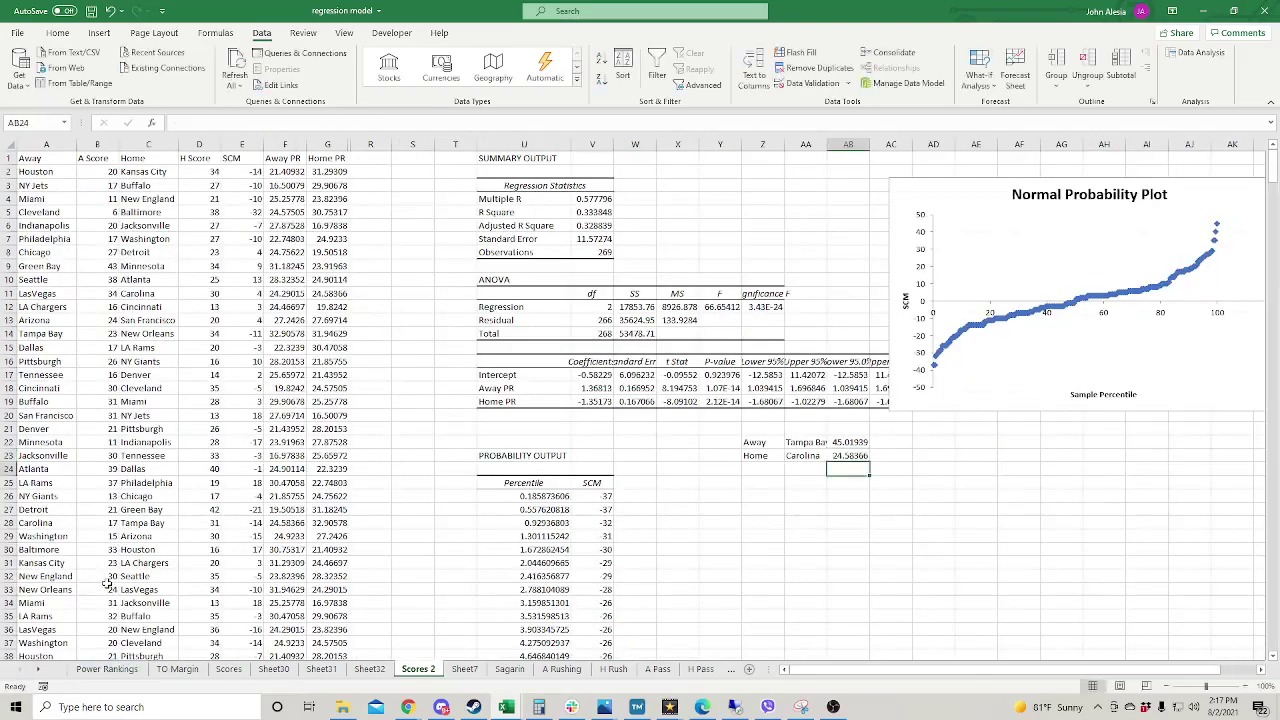
# Extend the AB23 formula to multiply the home team's looked-up rating by the Home PR coefficient in V19.
pyautogui.doubleClick(846, 455)
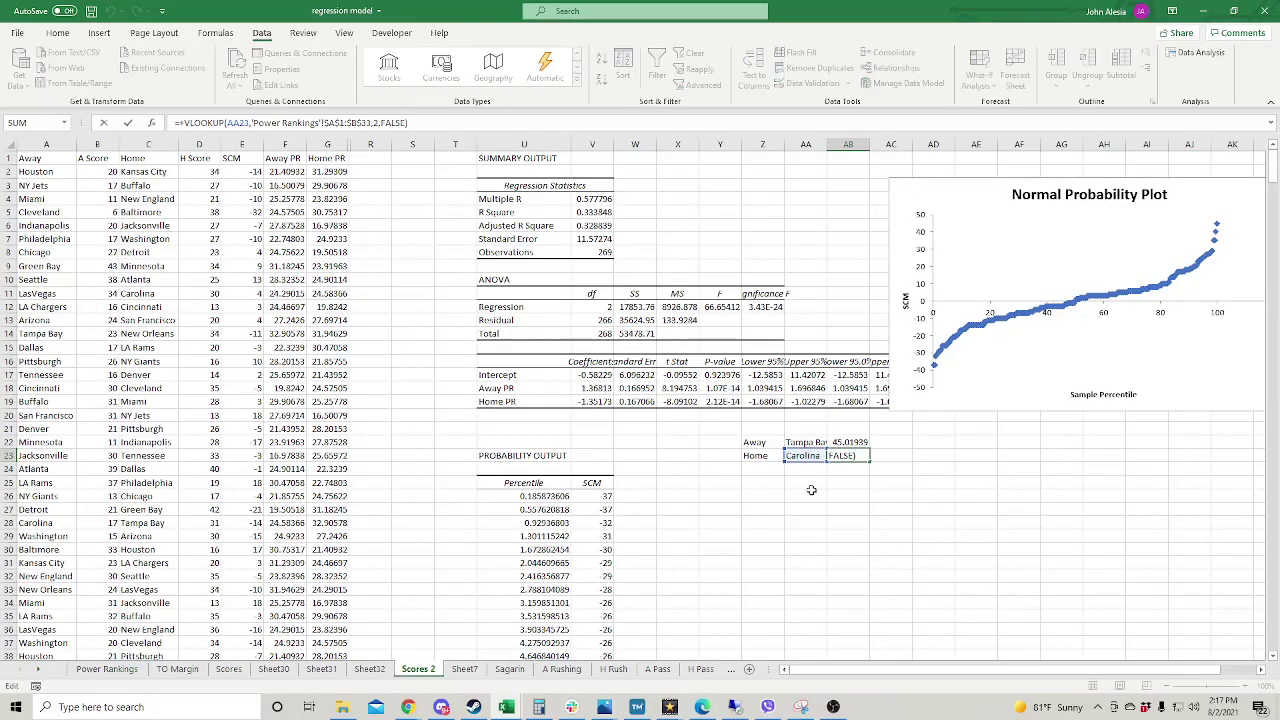
pyautogui.write('*')
pyautogui.click(589, 401)
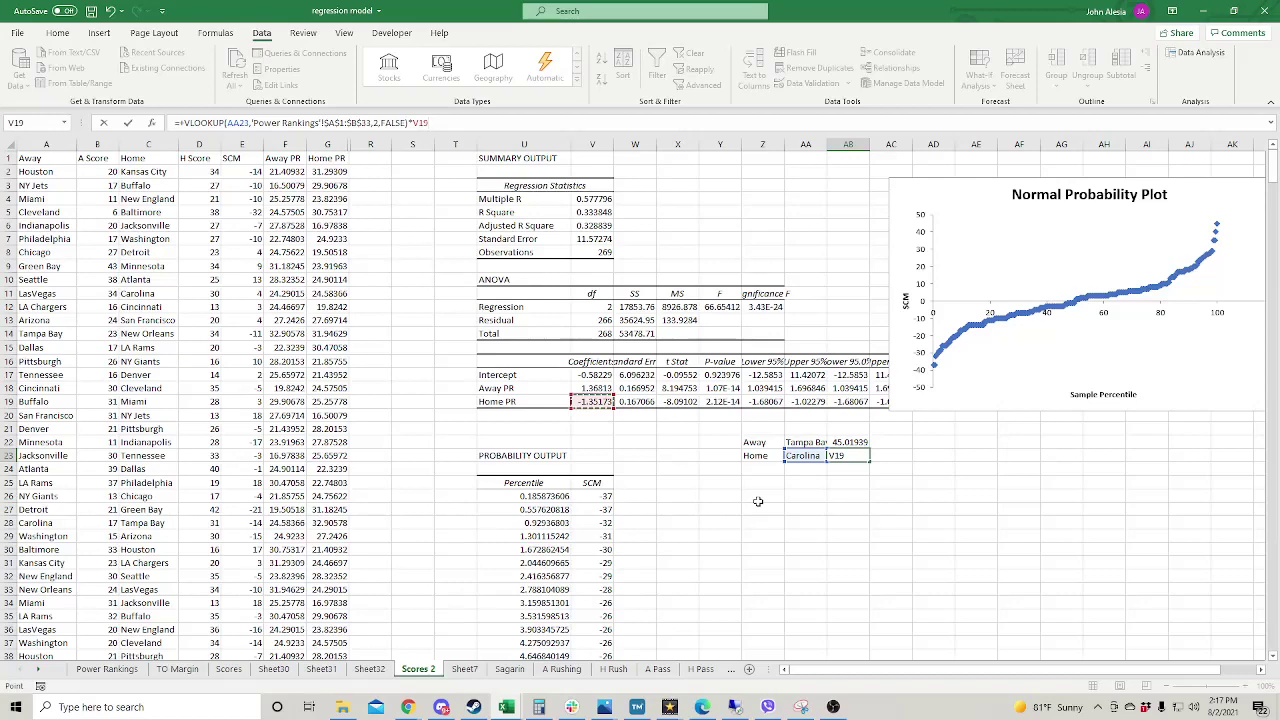
pyautogui.press('Return')
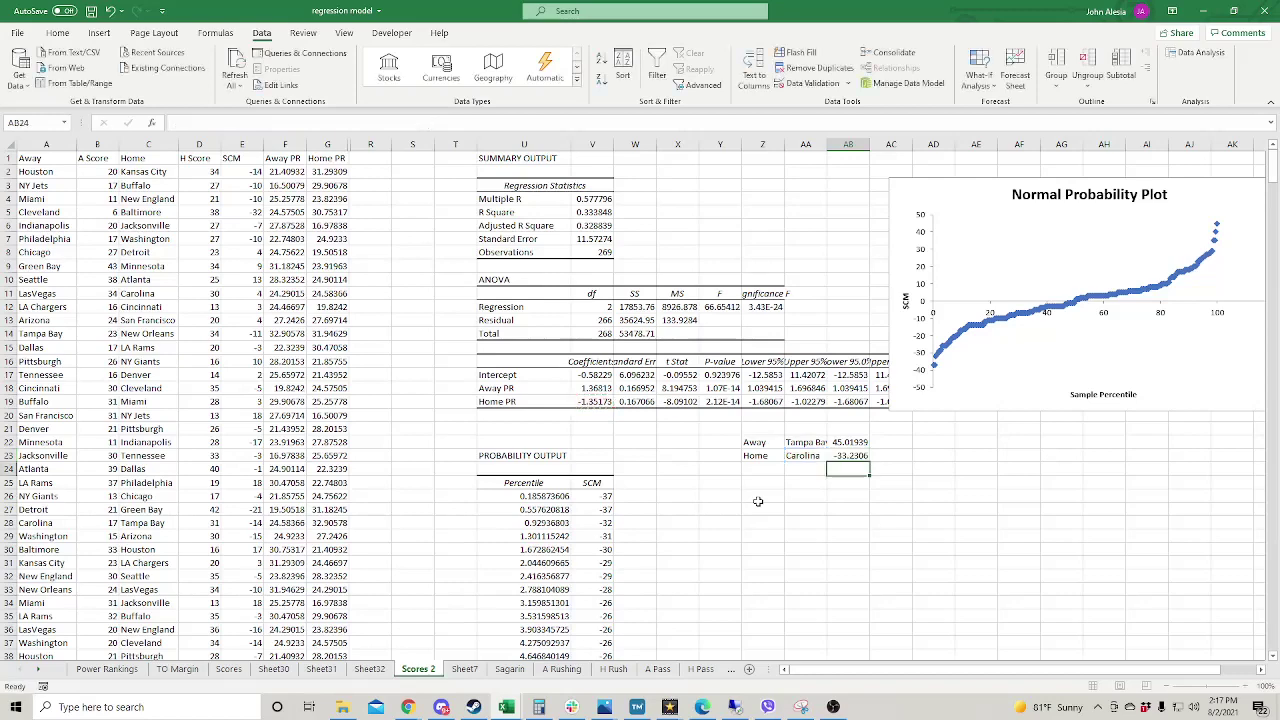
# Calculate the predicted score margin in AB24 as SUM(AB22:AB23) plus the Intercept coefficient in V17.
pyautogui.write('=sum(')
pyautogui.click(845, 454)
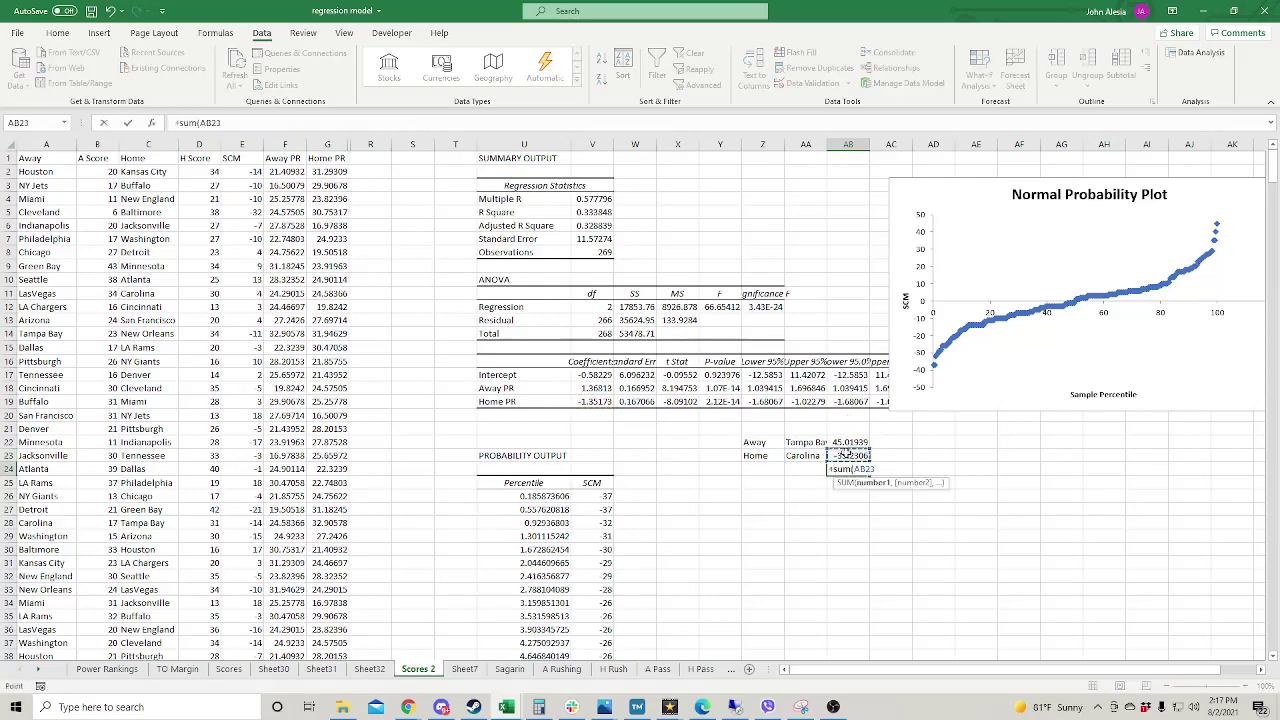
pyautogui.hotkey('shift', 'Up')
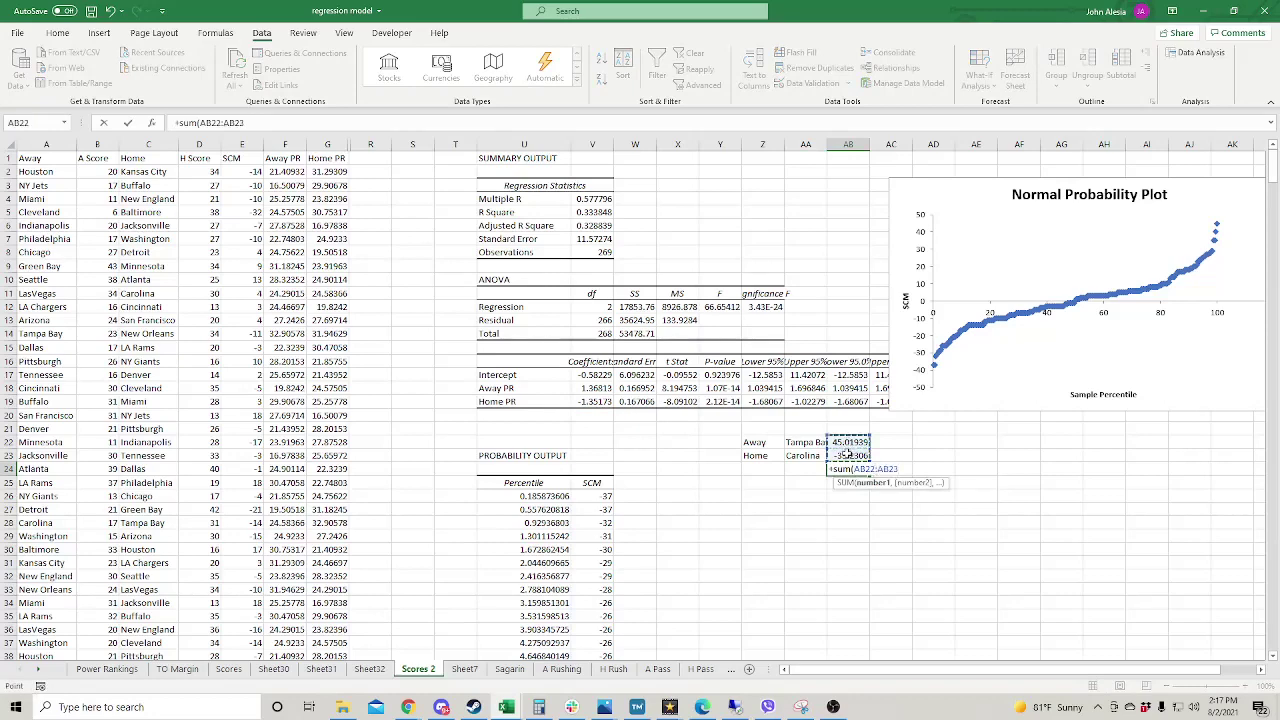
pyautogui.write(')')
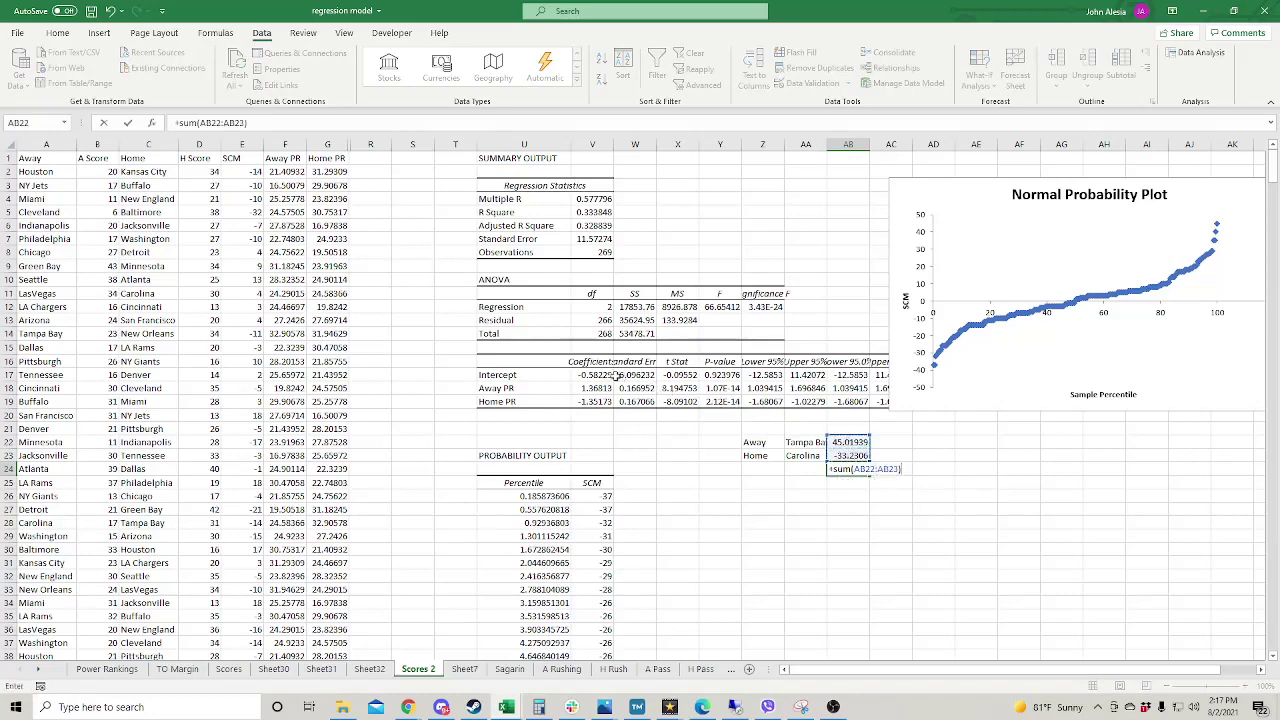
pyautogui.write('+')
pyautogui.click(603, 375)
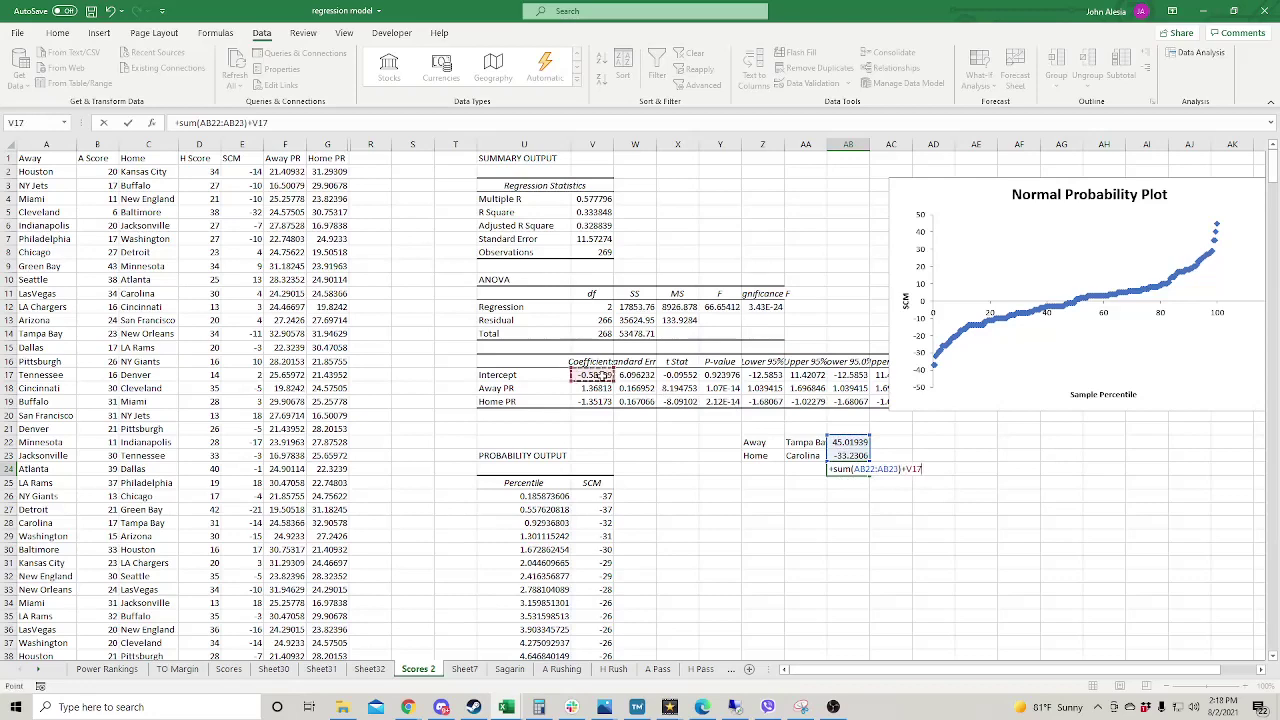
pyautogui.press('Return')
# Review the predicted margin in AB24 against the two teams and fit column AA's width to the team names.
pyautogui.click(838, 468)
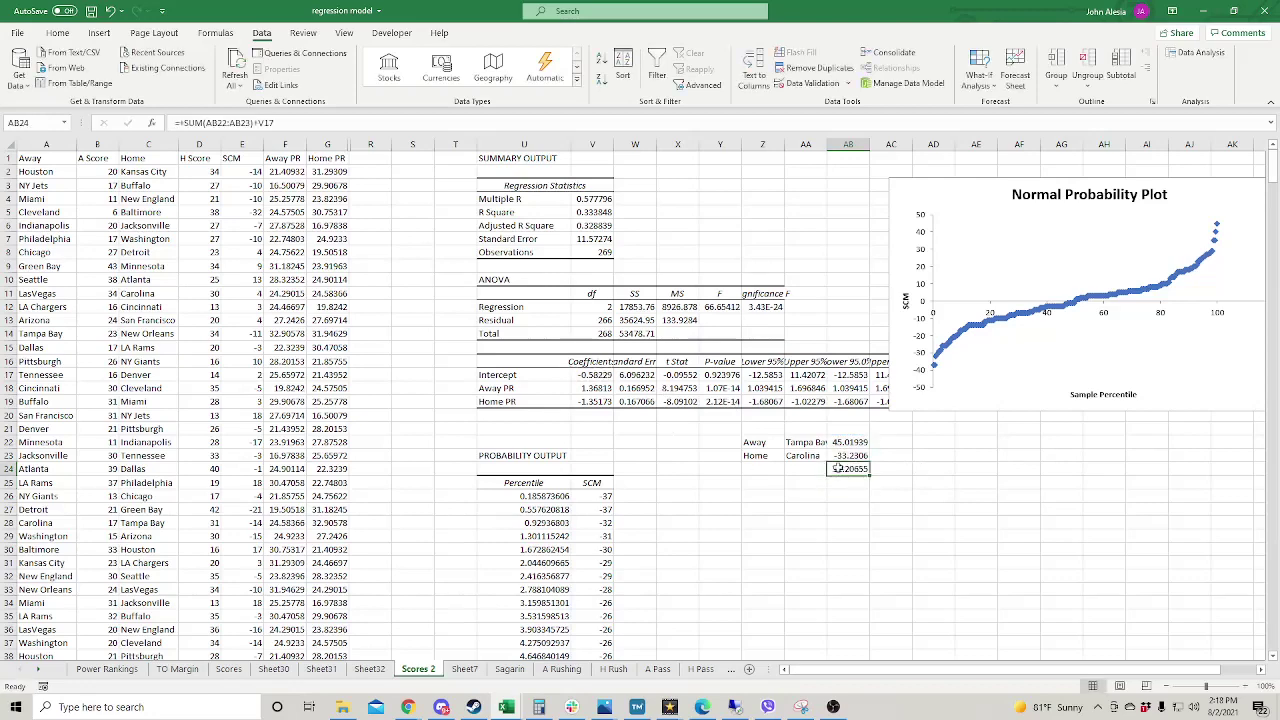
pyautogui.click(812, 441)
pyautogui.click(846, 471)
pyautogui.click(815, 455)
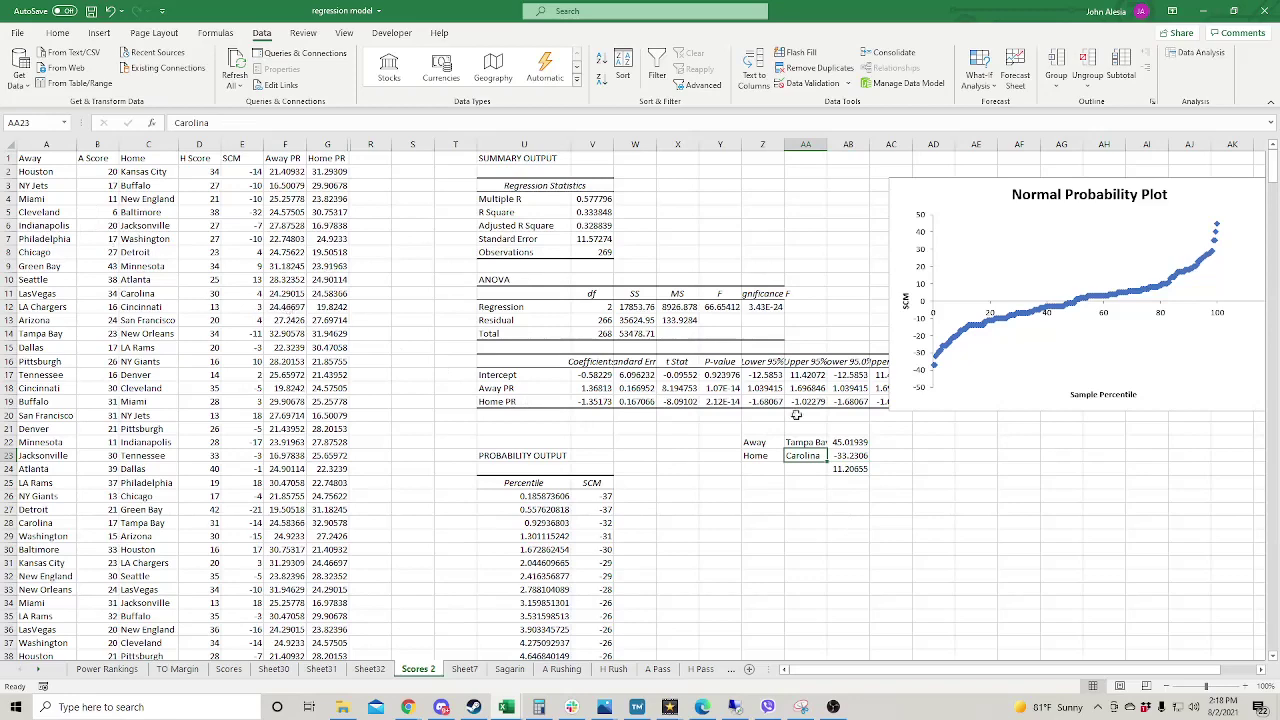
pyautogui.doubleClick(827, 144)
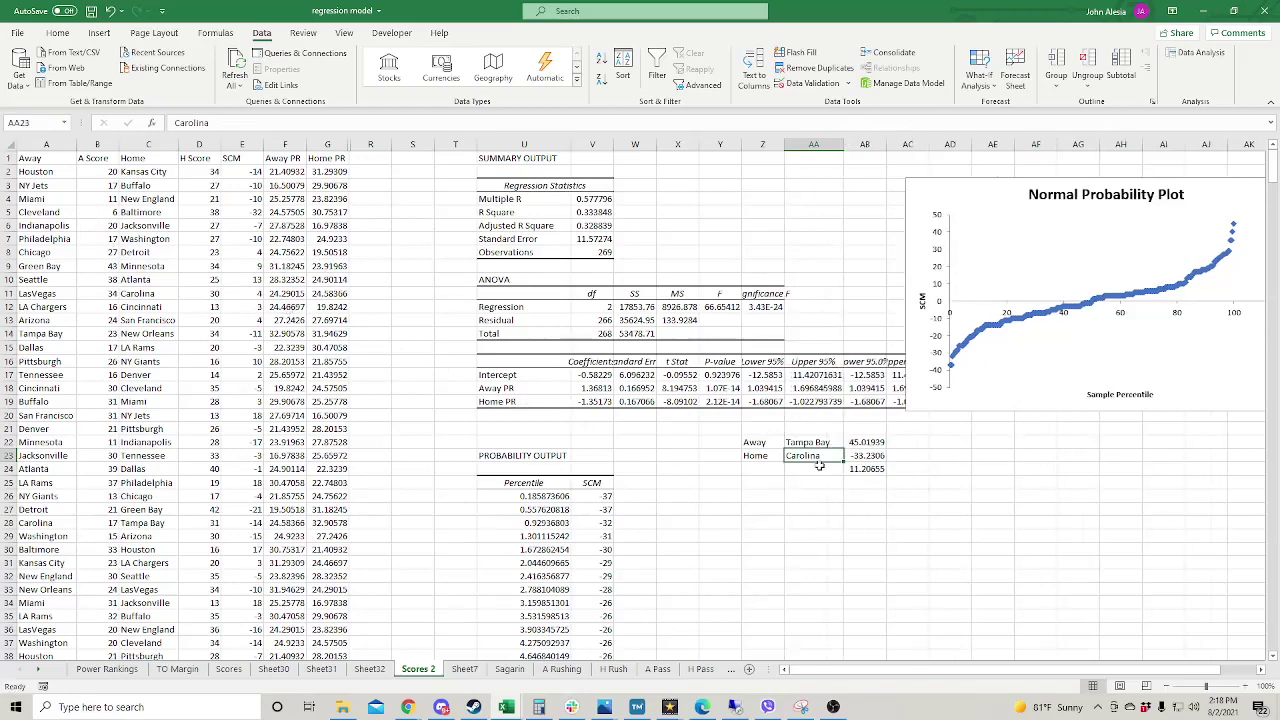
# Change the matchup to Dallas as Away and New Orleans as Home, and check the predicted margin in AB24.
pyautogui.click(835, 442)
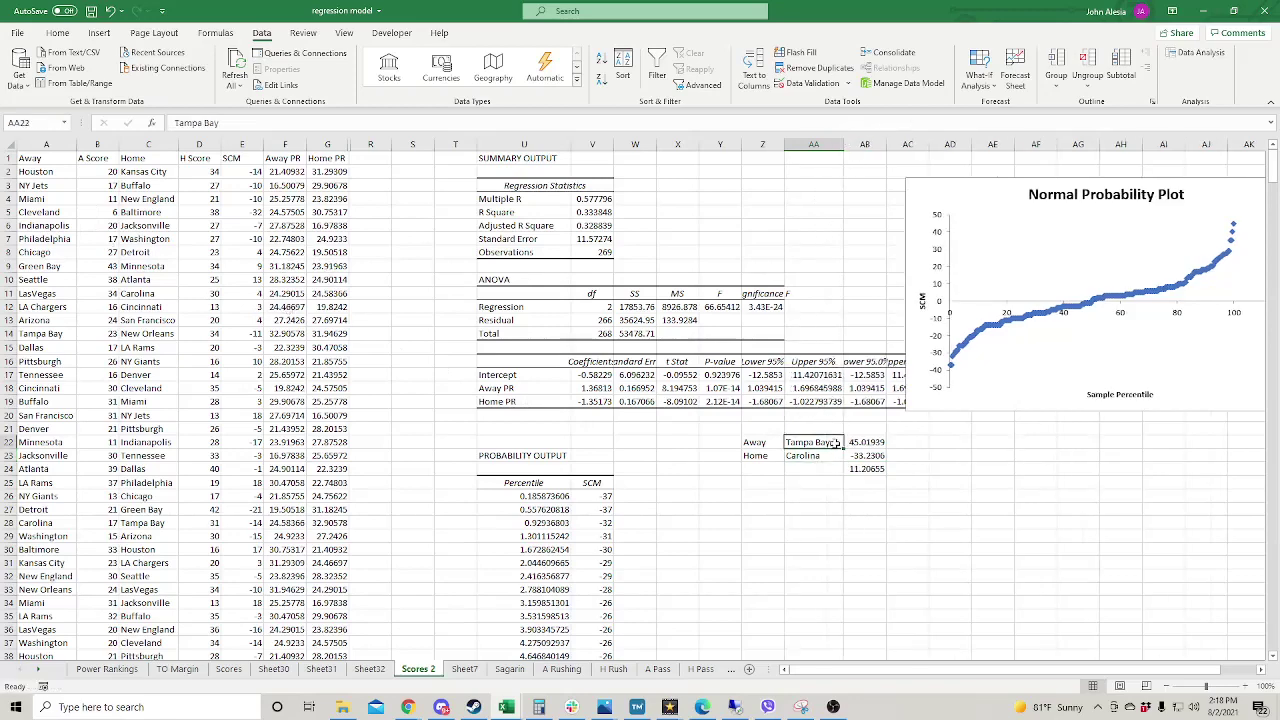
pyautogui.write('Dallas')
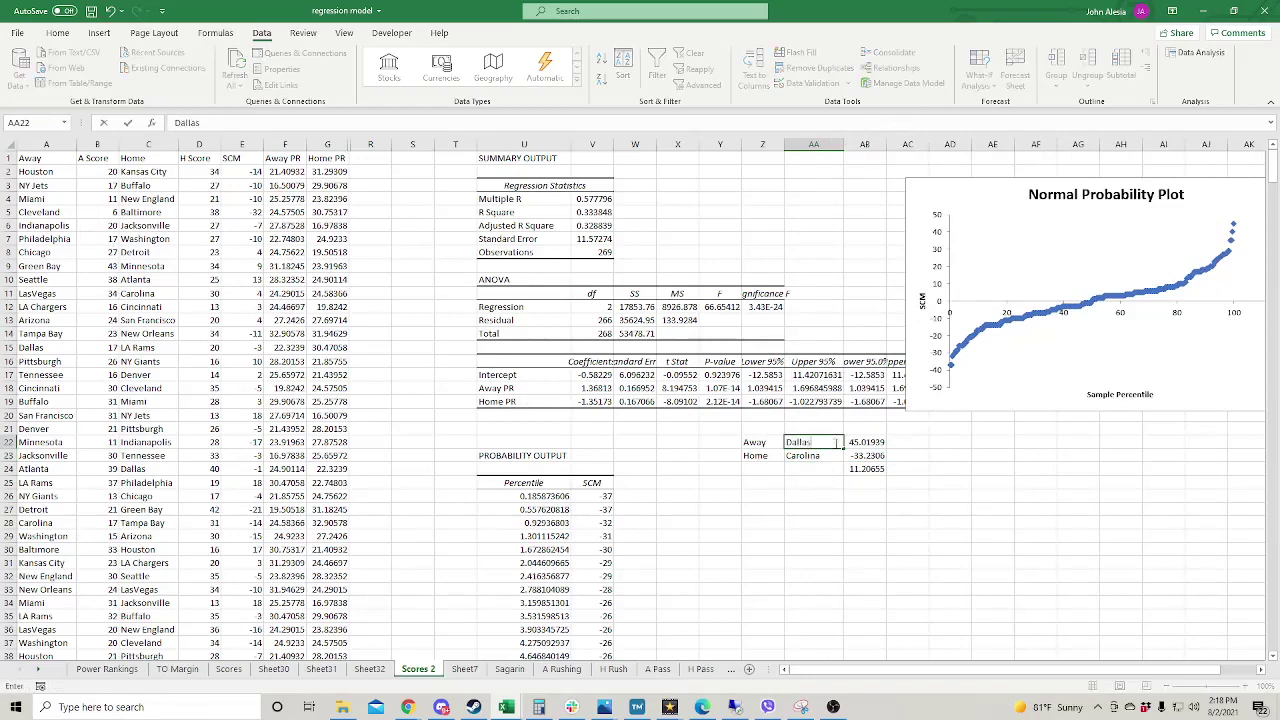
pyautogui.press('Return')
pyautogui.write('New Orleans')
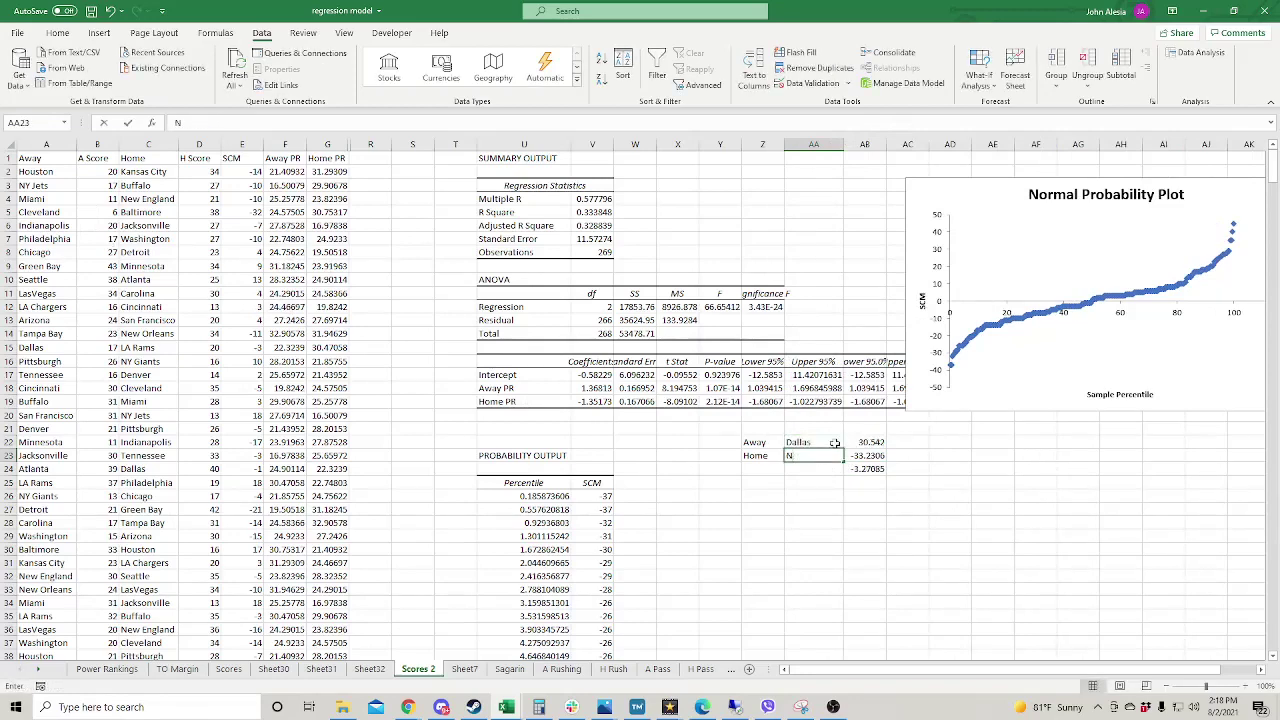
pyautogui.press('Return')
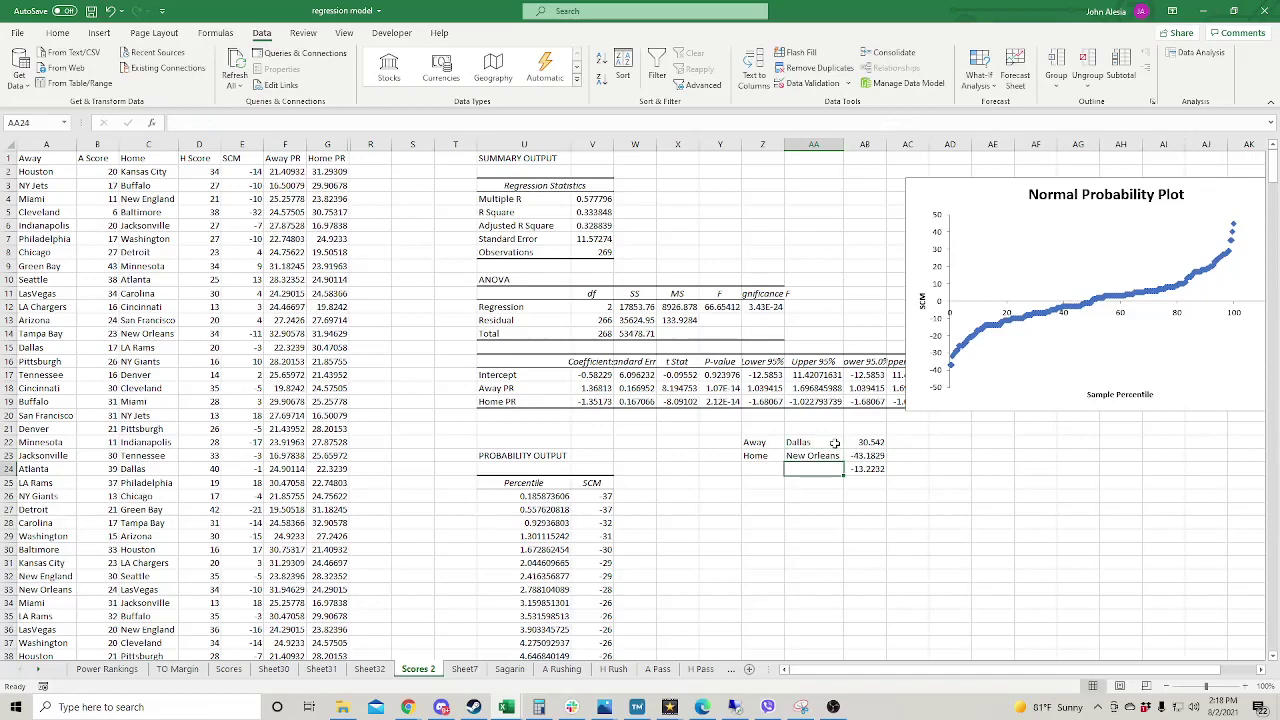
pyautogui.click(865, 469)
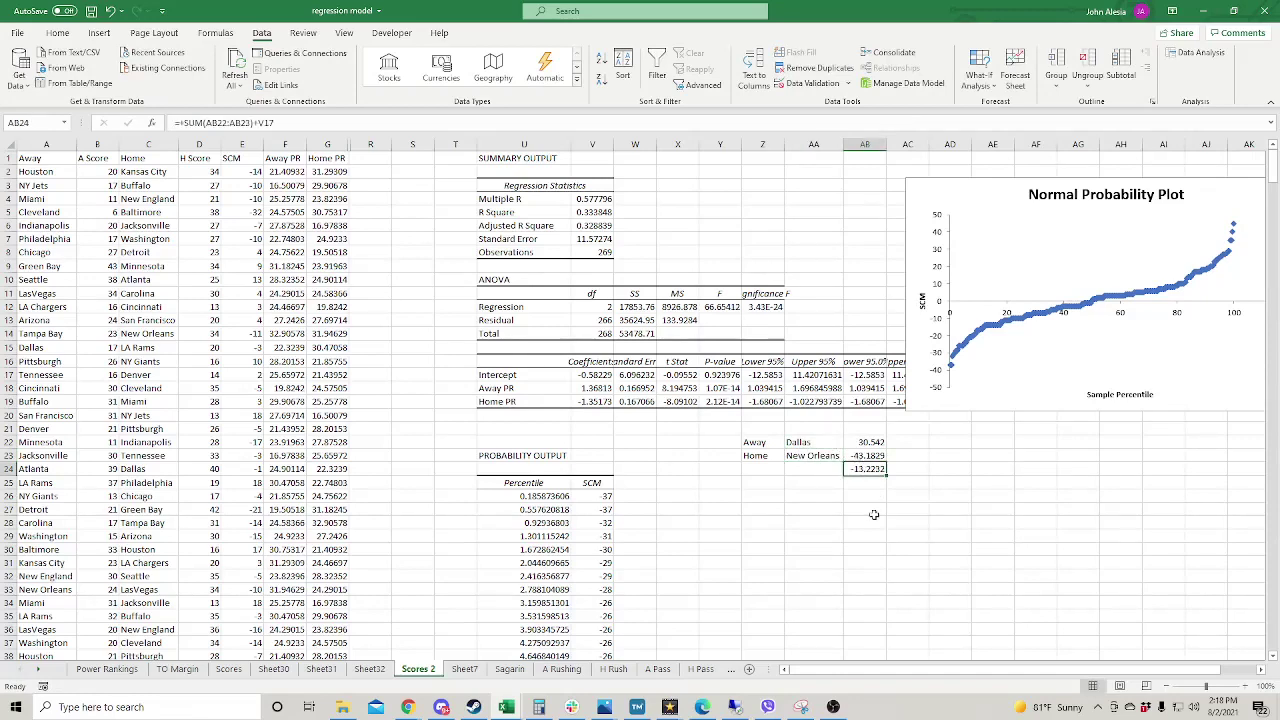
# Set the matchup to NY Giants as Away and LasVegas as Home, and check the predicted margin in AB24.
pyautogui.click(803, 441)
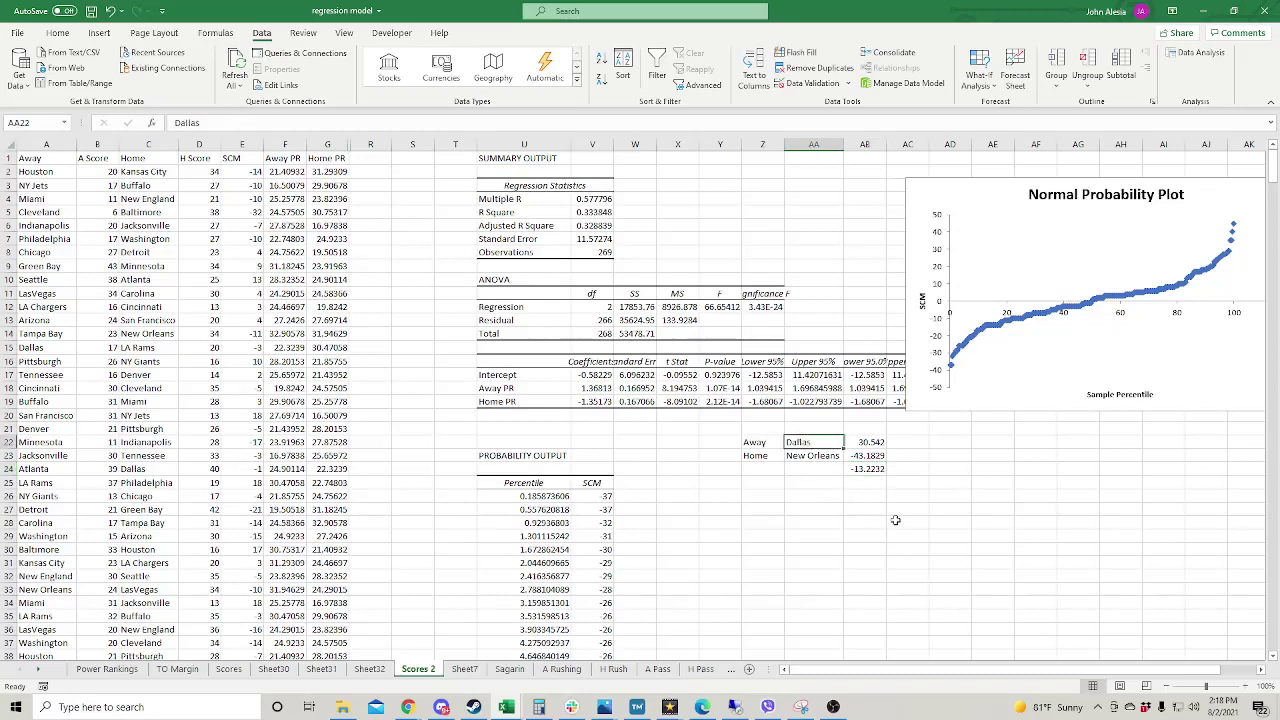
pyautogui.write('NY Gian')
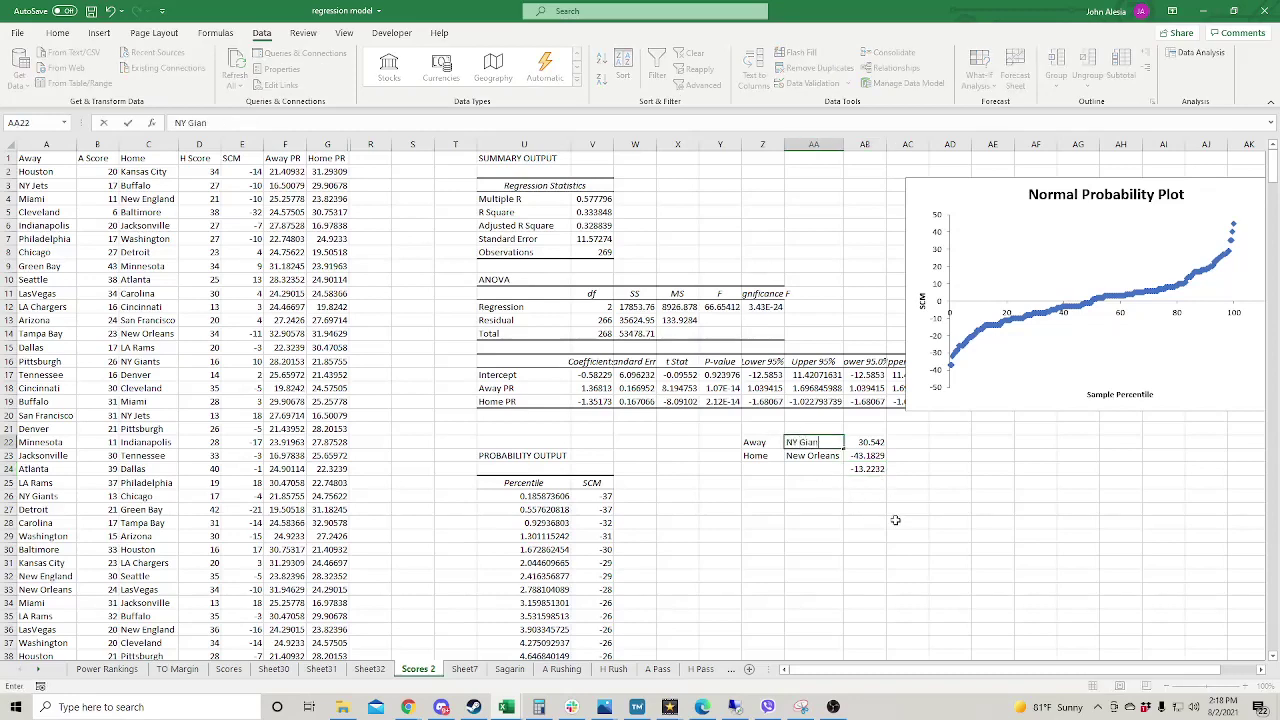
pyautogui.write('ts')
pyautogui.press('Return')
pyautogui.write('L')
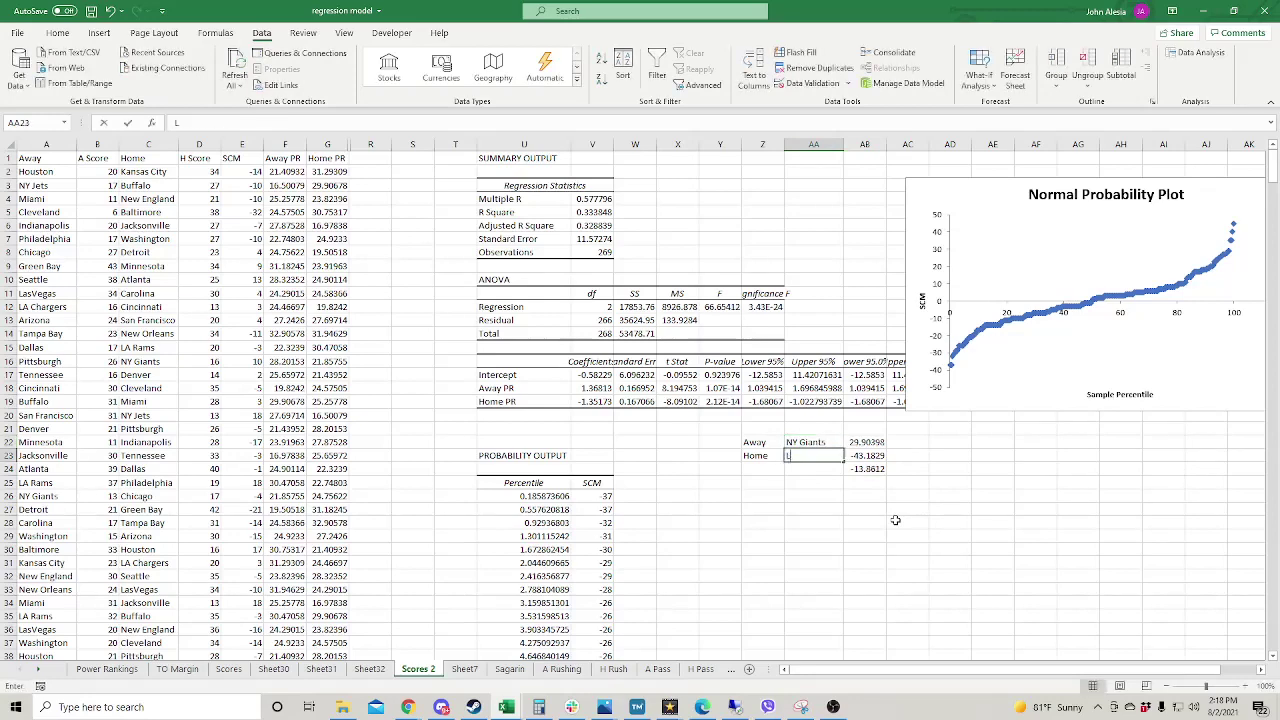
pyautogui.write('asVegas')
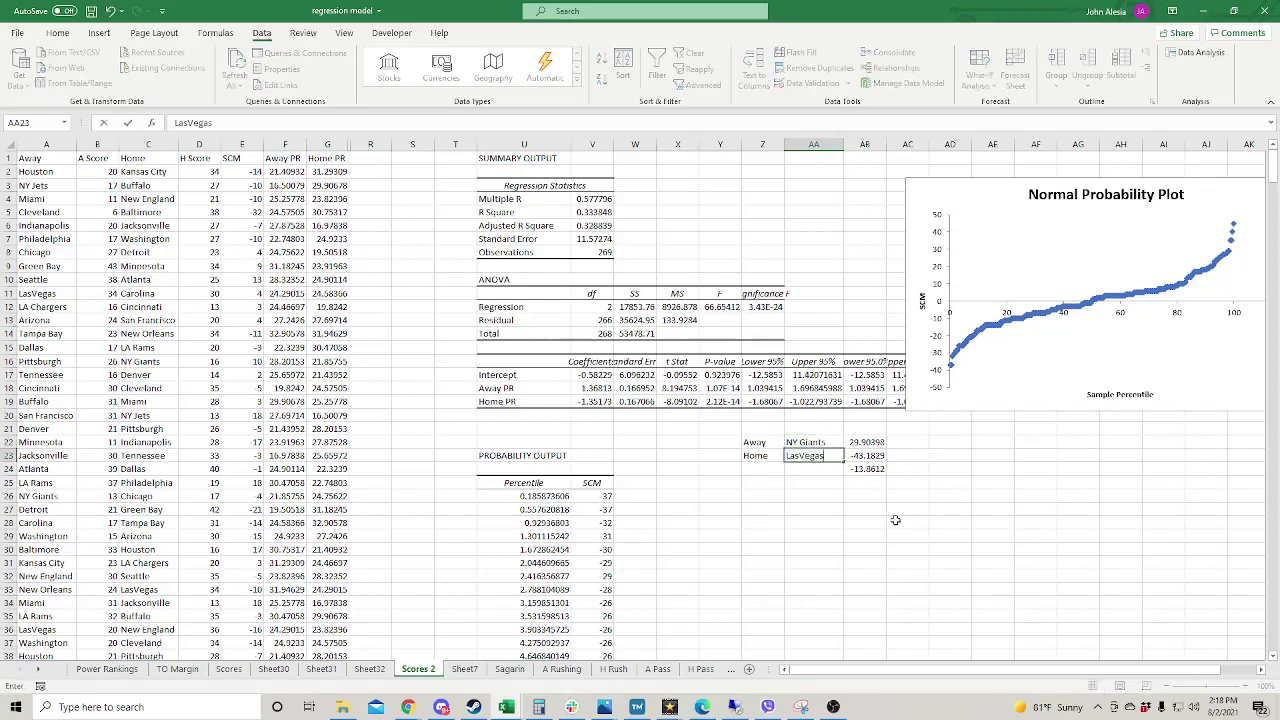
pyautogui.press('Return')
pyautogui.click(866, 468)
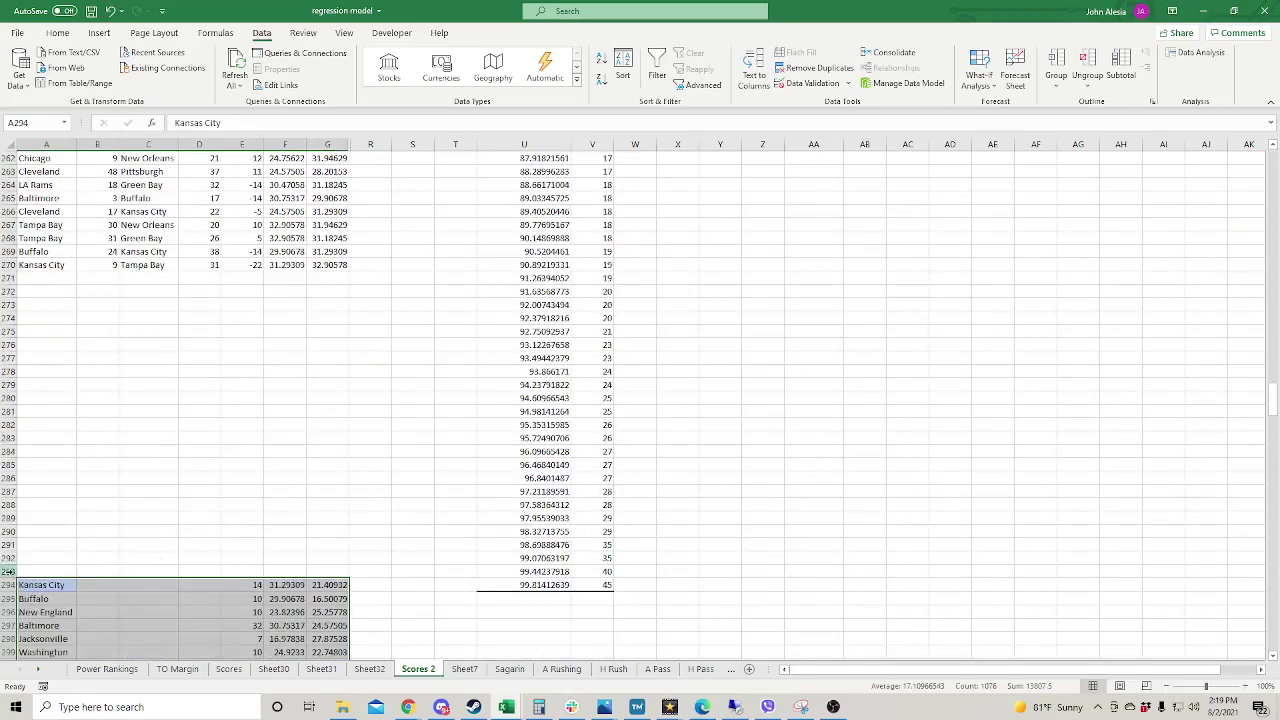
# Delete the blank cells A271:G293 and shift the reversed games up directly beneath the original data.
pyautogui.moveTo(12, 571); pyautogui.dragTo(329, 277)
pyautogui.rightClick(330, 305)
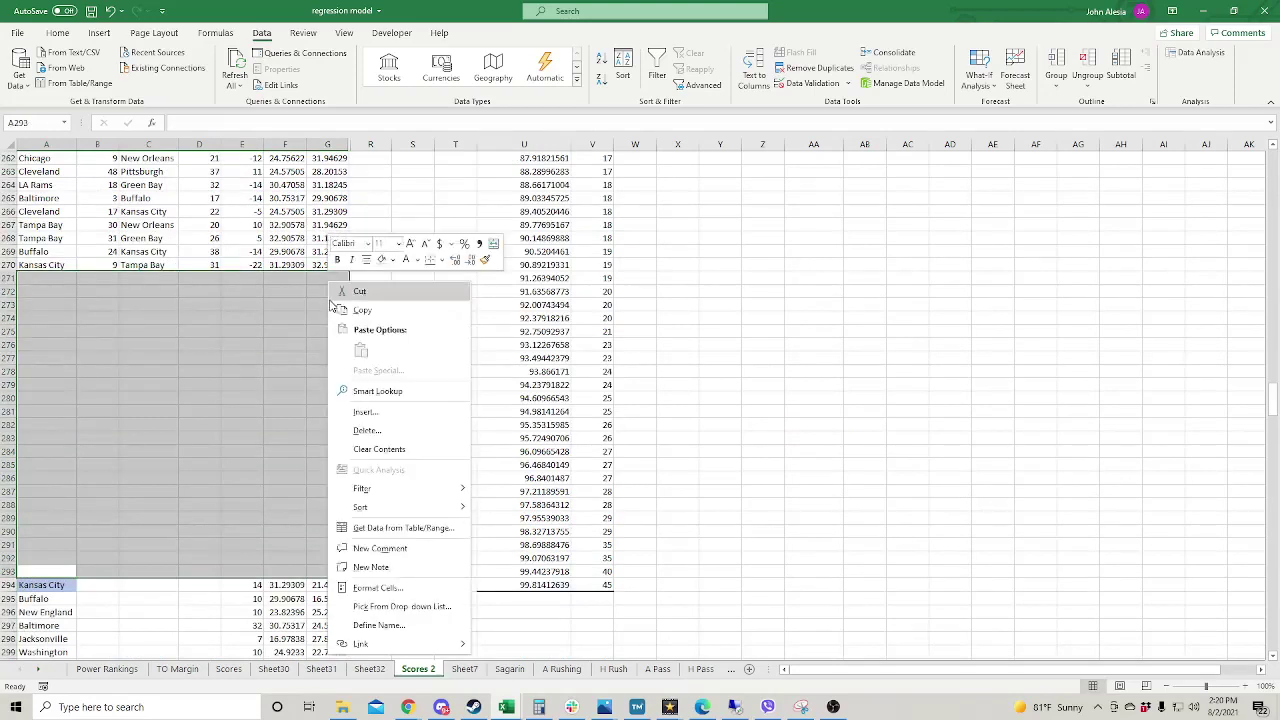
pyautogui.click(367, 431)
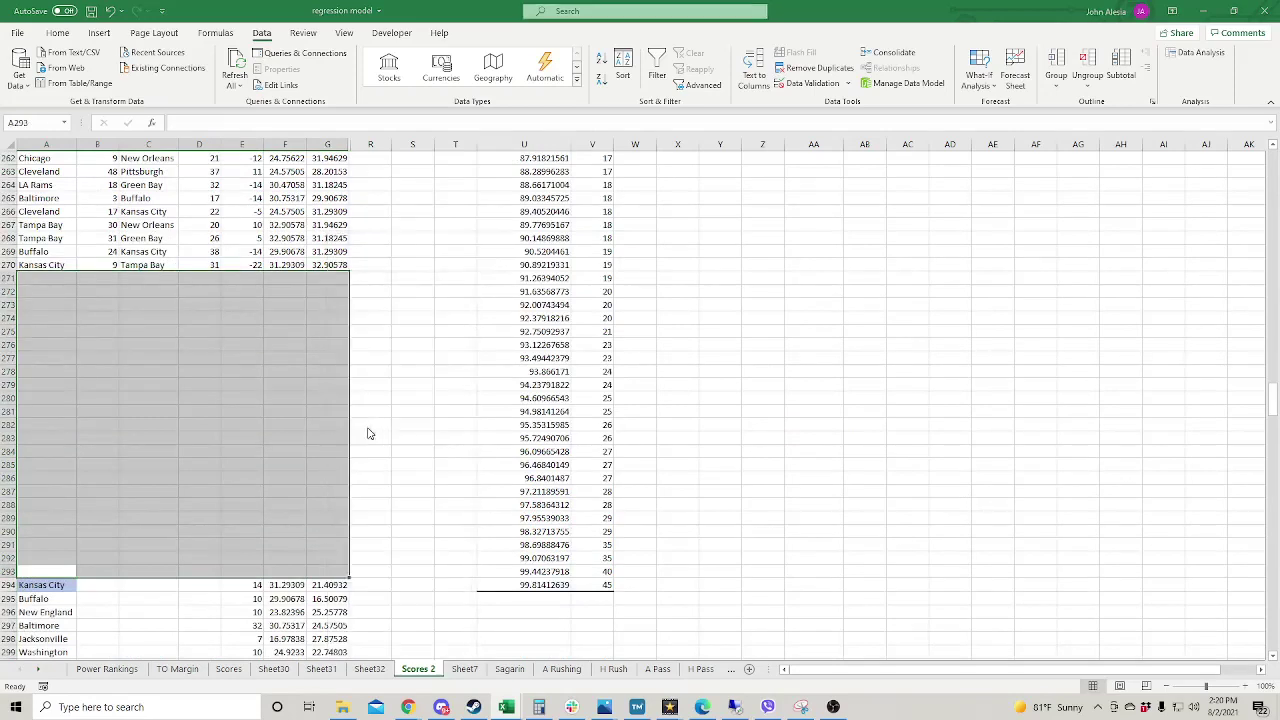
pyautogui.click(354, 414)
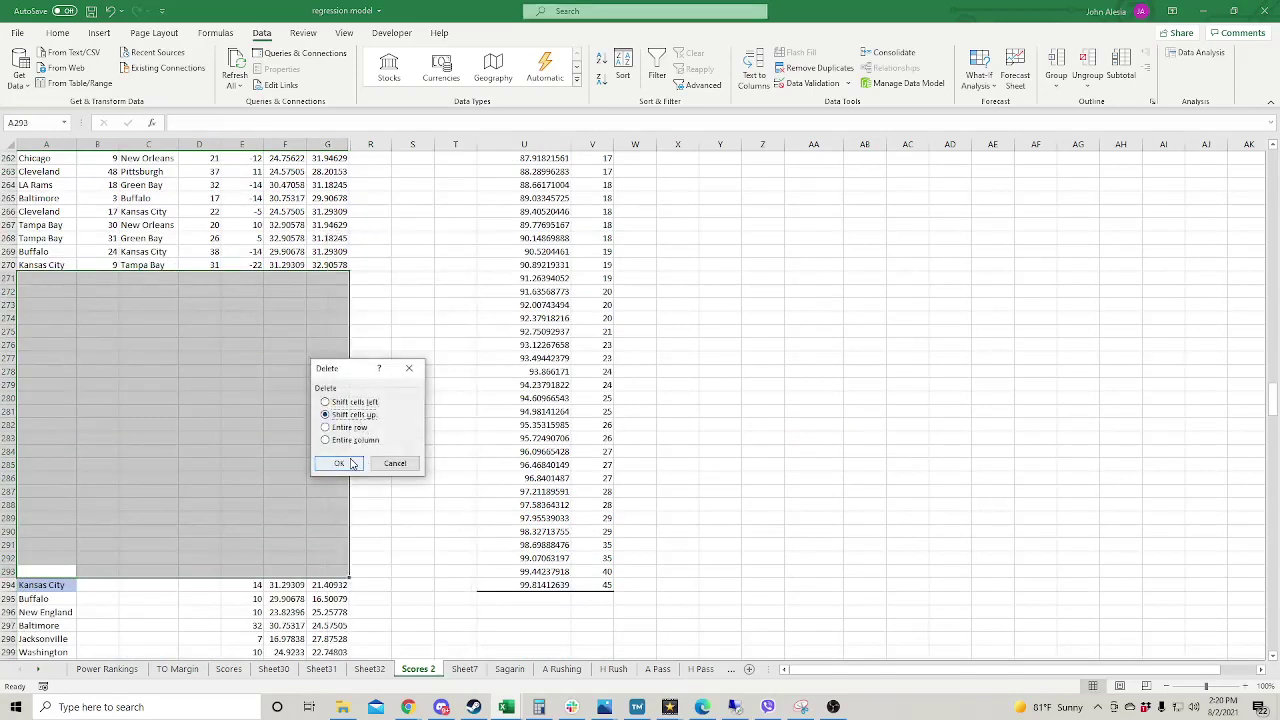
pyautogui.click(352, 464)
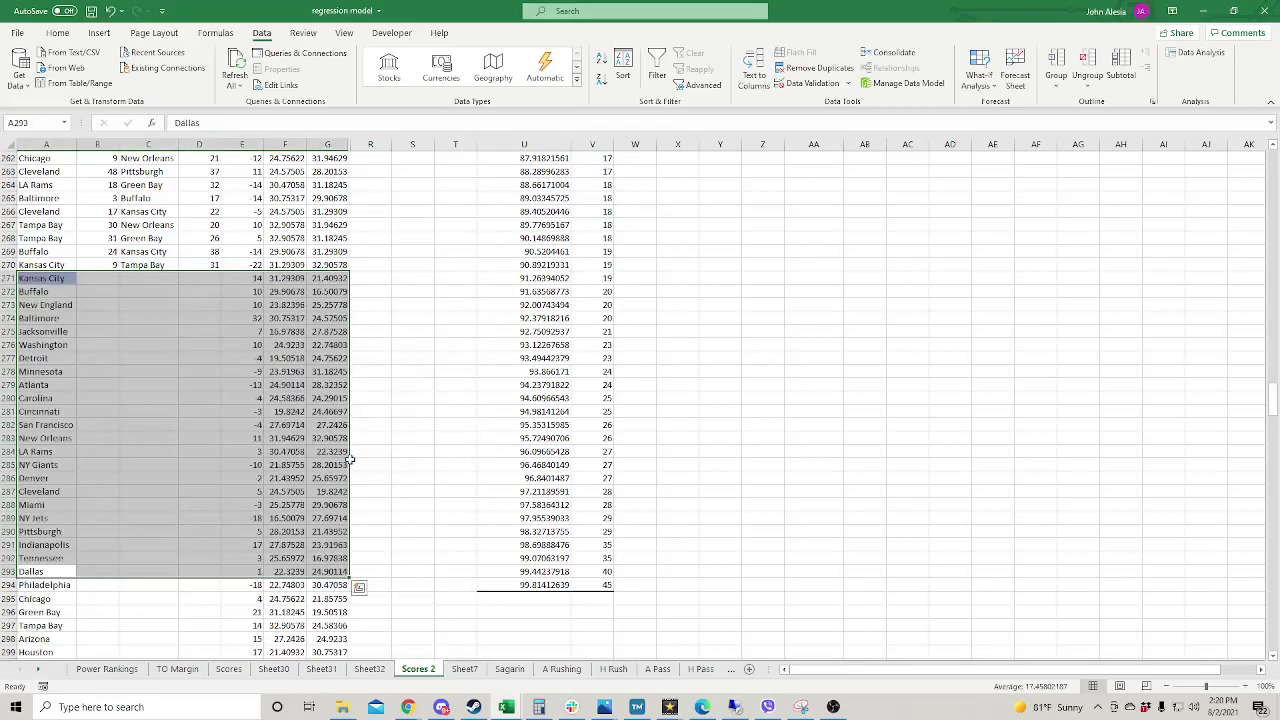
# Compare the reversed Kansas City game in row 271 with the original Houston at Kansas City game in row 2.
pyautogui.click(50, 278)
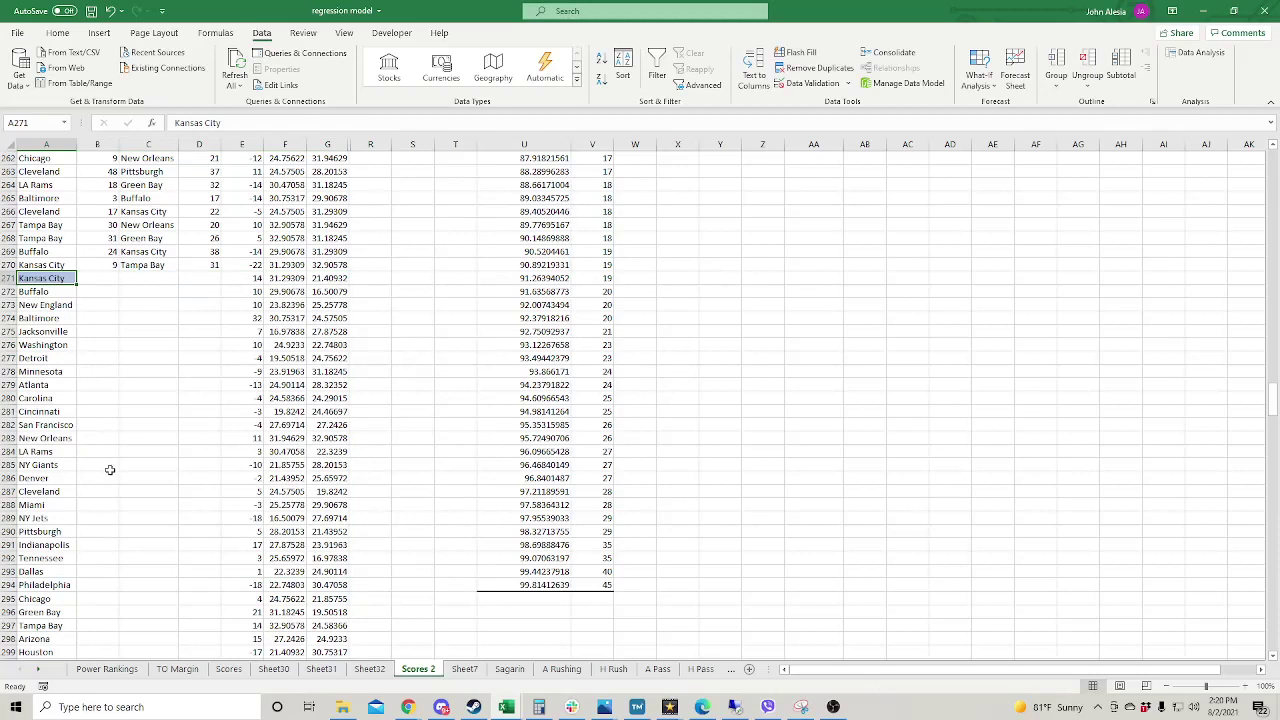
pyautogui.click(250, 278)
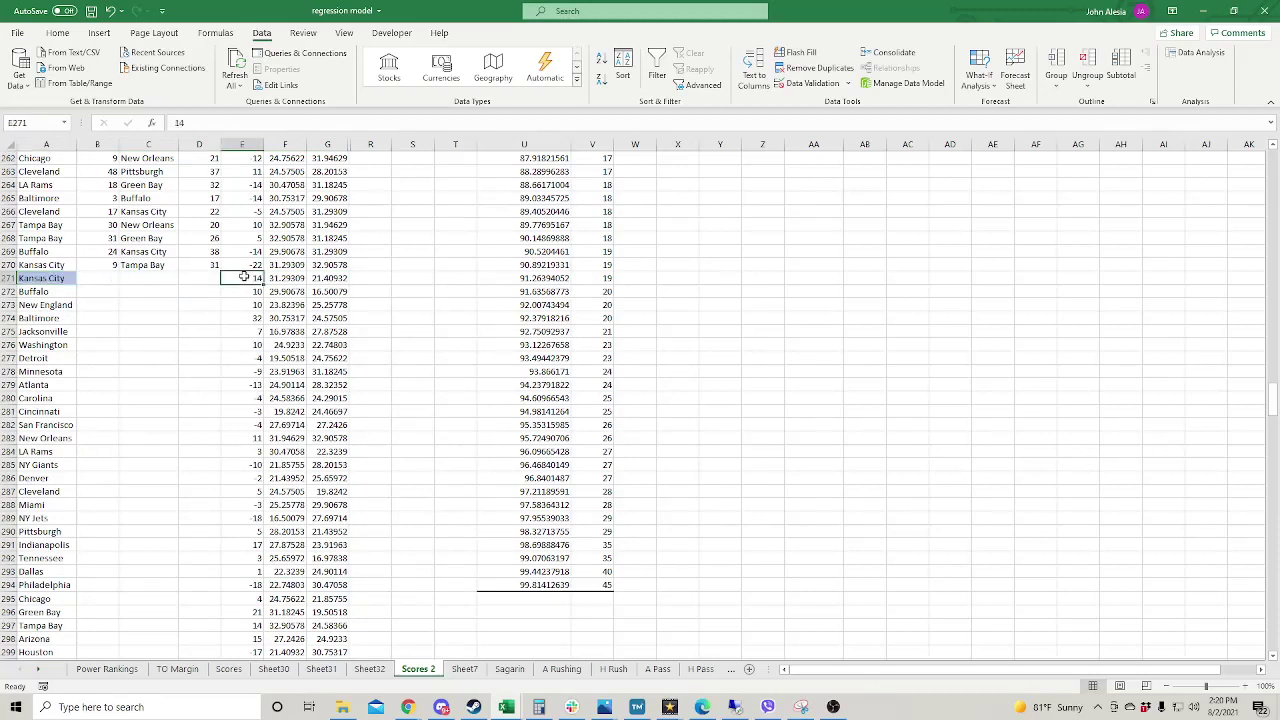
pyautogui.moveTo(328, 278); pyautogui.dragTo(25, 278)
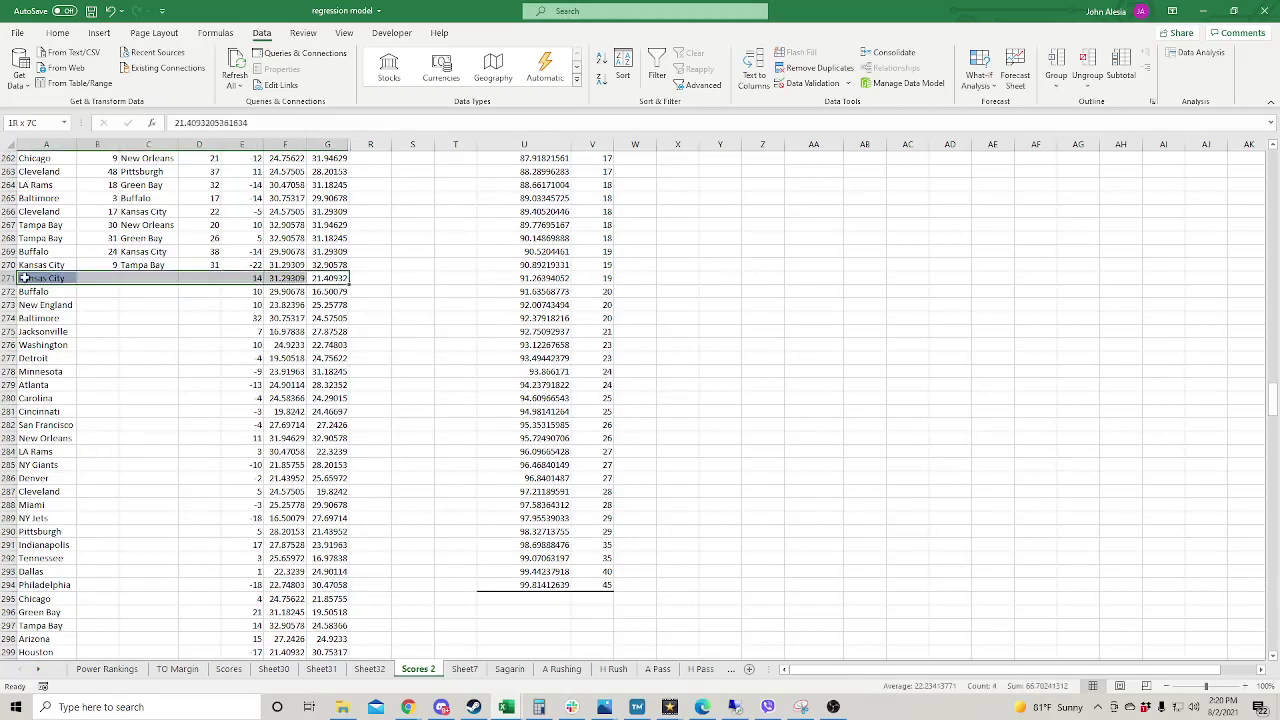
pyautogui.click(287, 279)
pyautogui.click(322, 279)
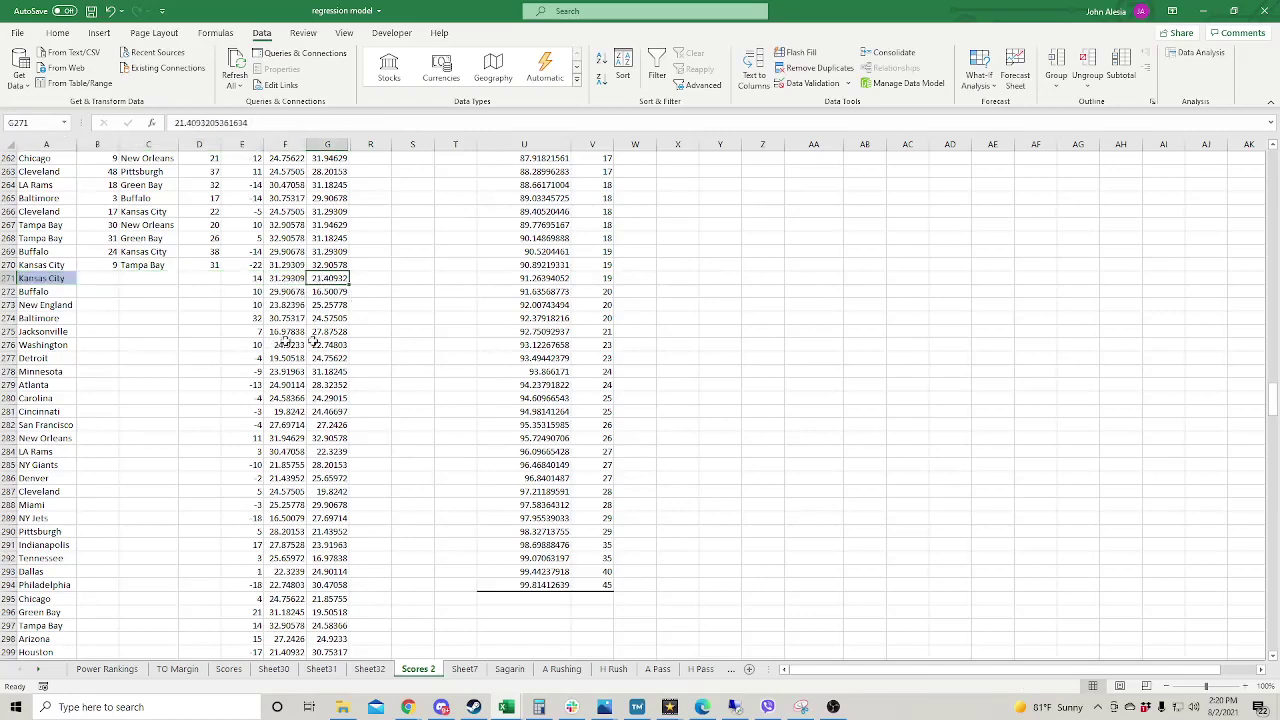
pyautogui.moveTo(1273, 400); pyautogui.dragTo(1273, 160)
pyautogui.moveTo(322, 172); pyautogui.dragTo(40, 172)
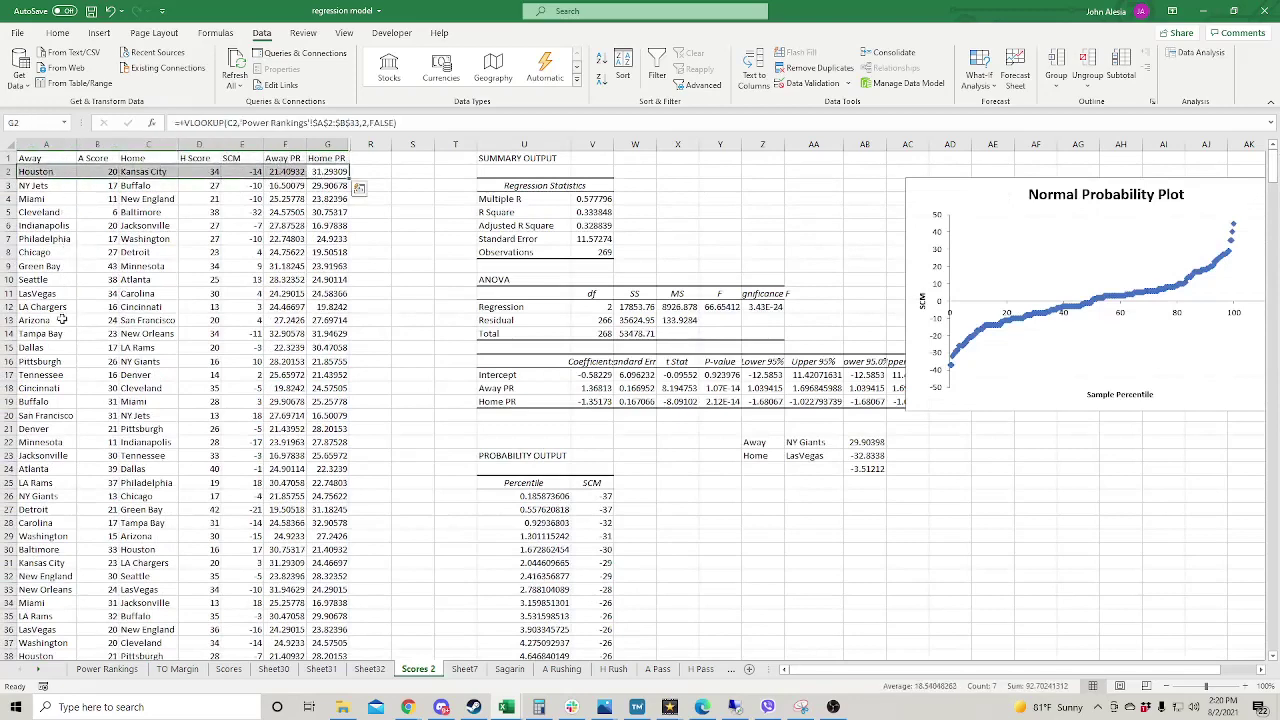
pyautogui.click(157, 171)
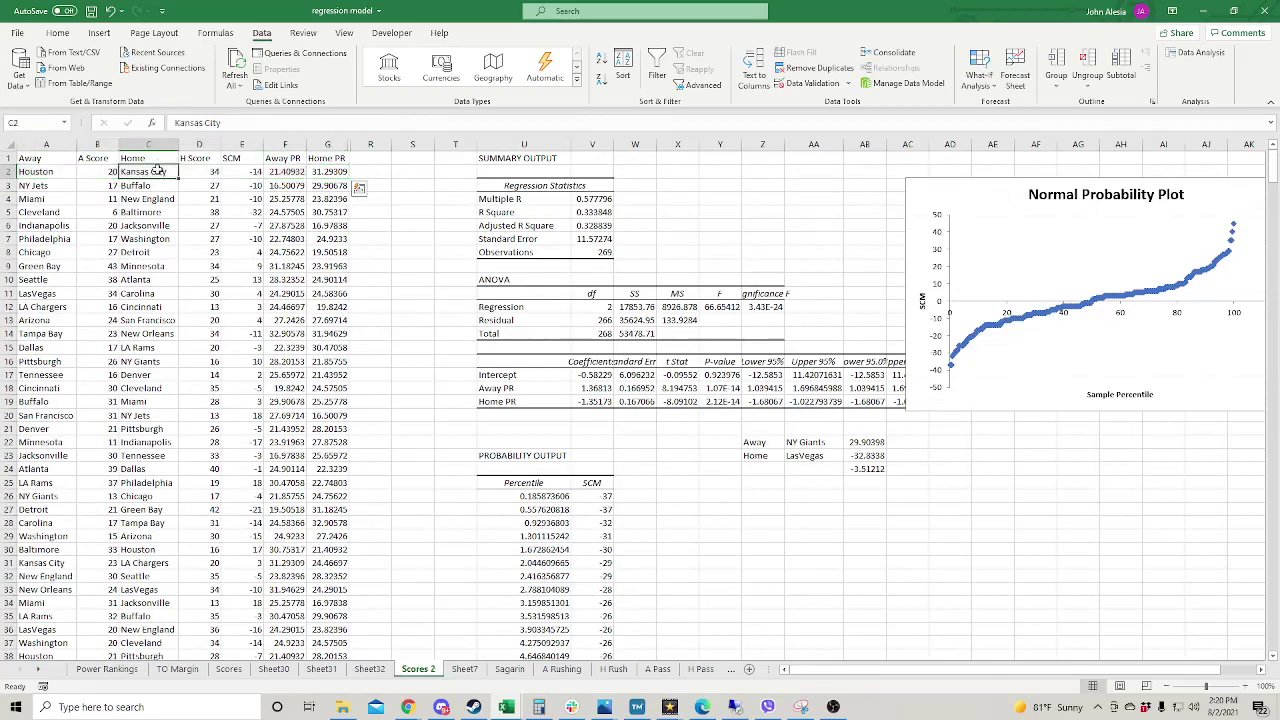
pyautogui.click(28, 251)
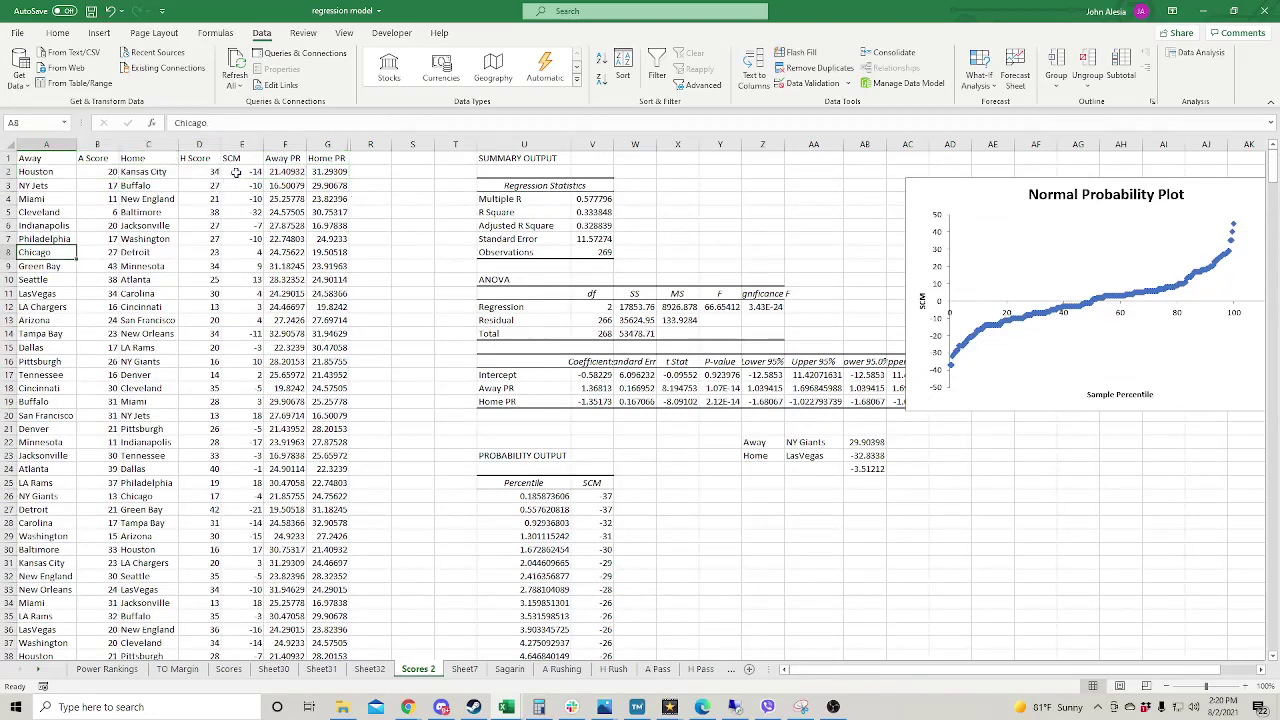
pyautogui.click(163, 171)
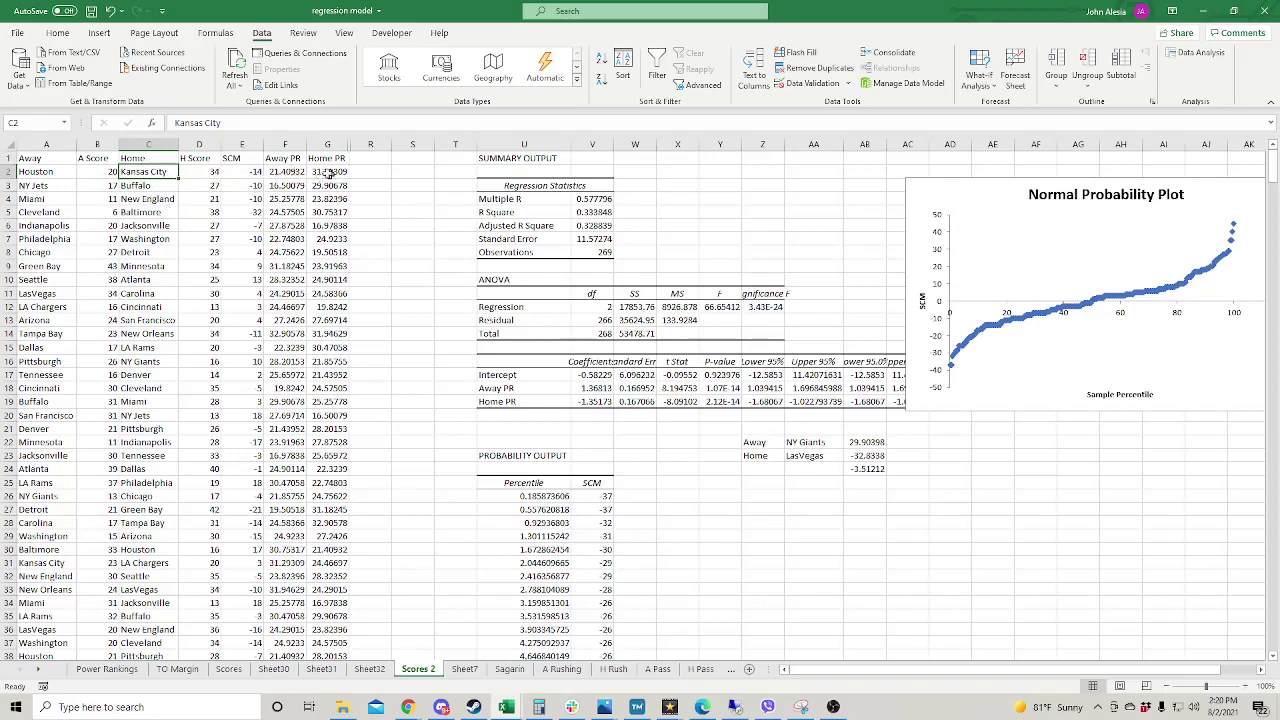
# Rename the rating headers to PR in F1 and Opp PR in G1.
pyautogui.doubleClick(285, 160)
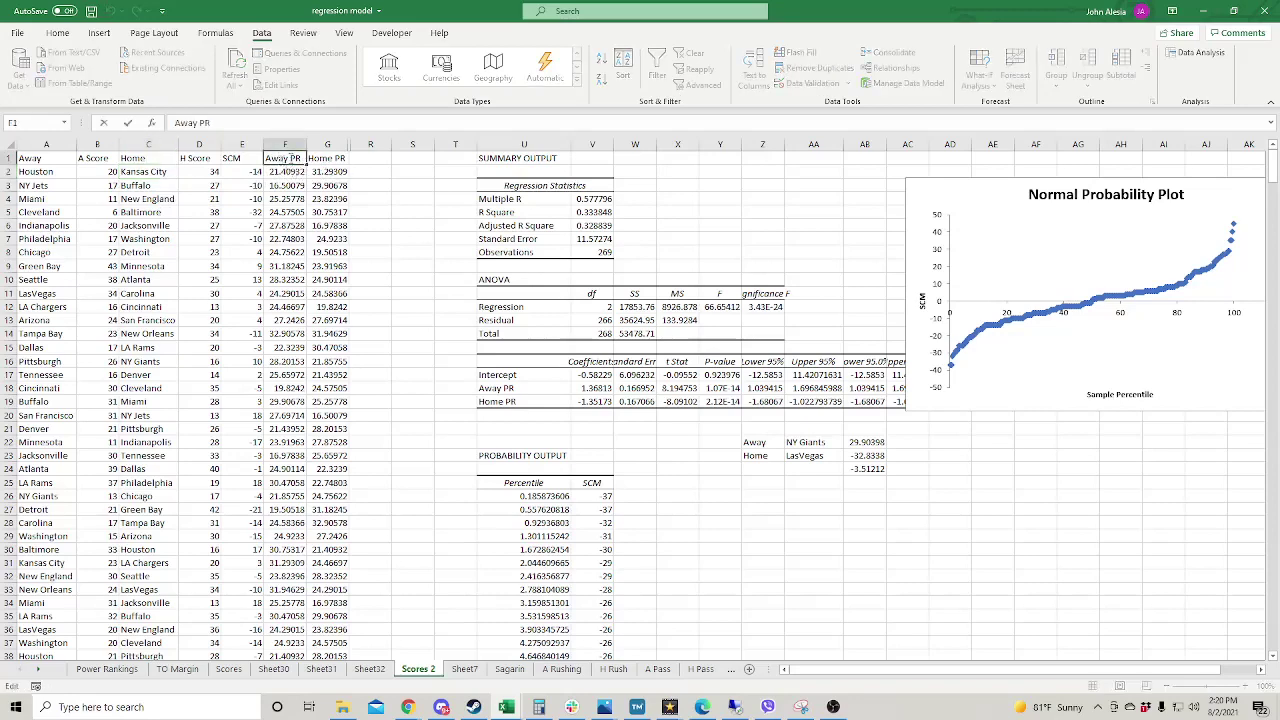
pyautogui.moveTo(294, 158); pyautogui.dragTo(264, 158)
pyautogui.press('BackSpace')
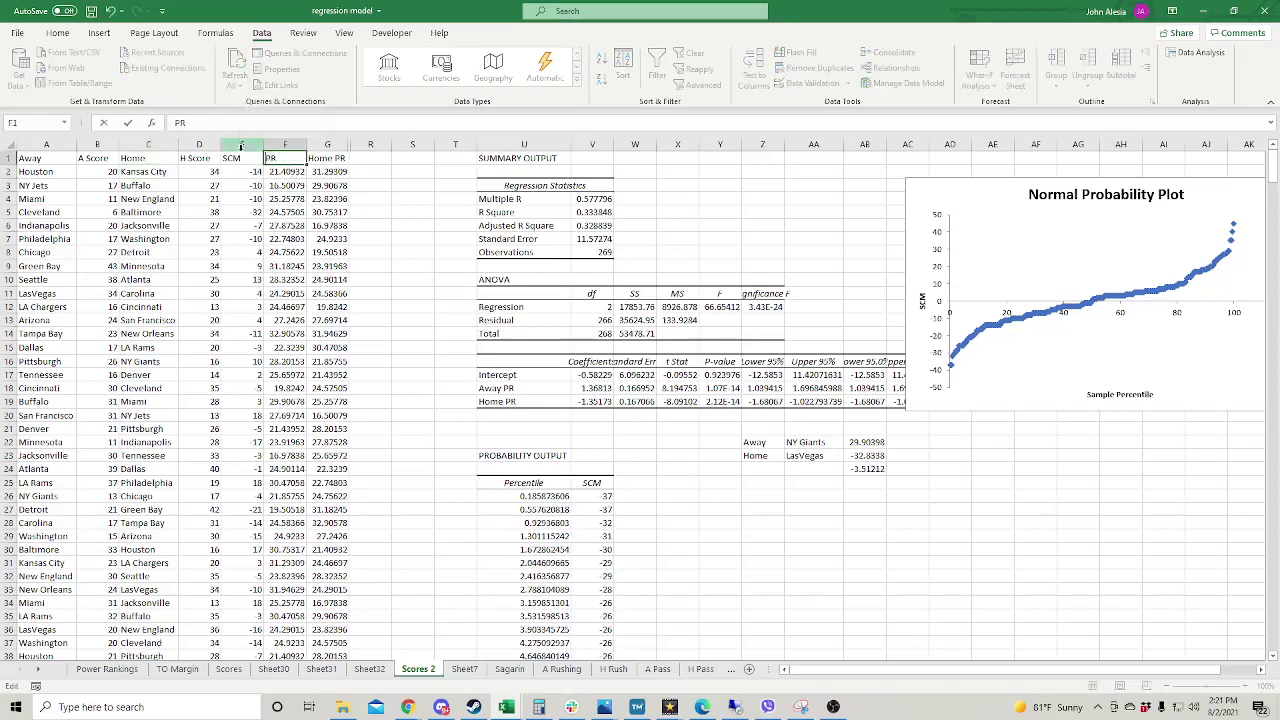
pyautogui.doubleClick(322, 158)
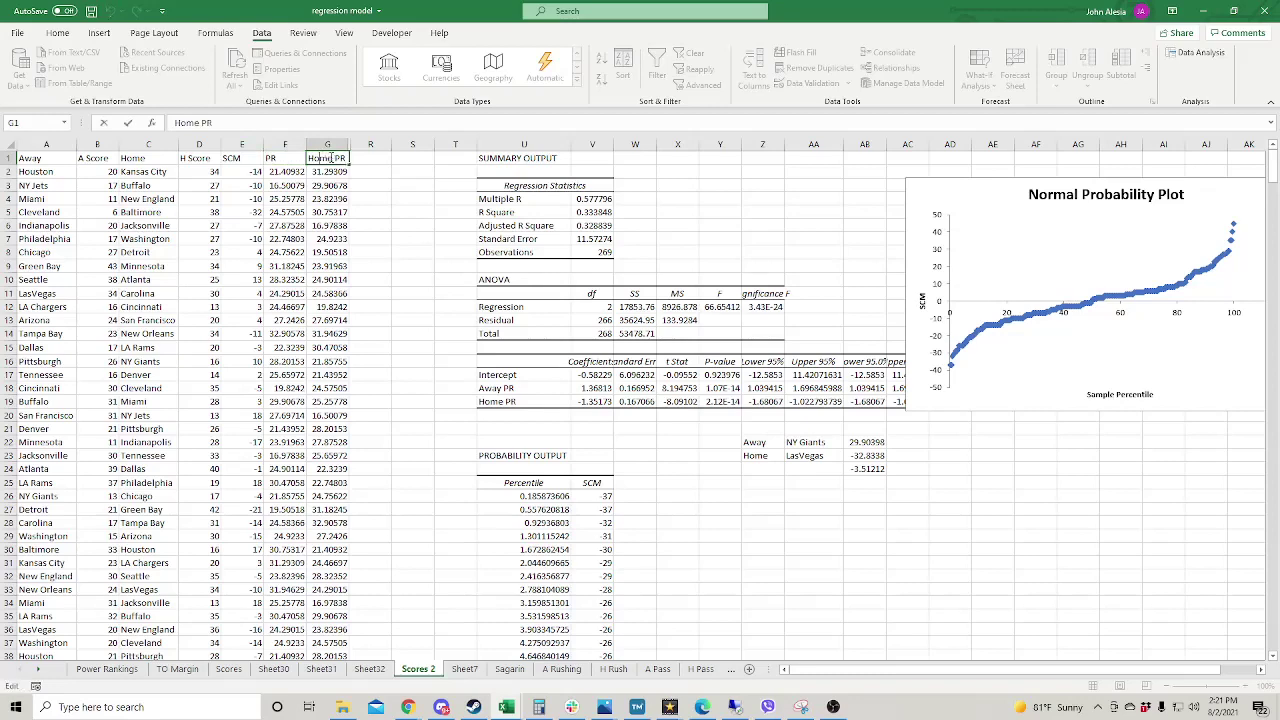
pyautogui.moveTo(337, 158); pyautogui.dragTo(305, 158)
pyautogui.press('BackSpace')
pyautogui.write('Opp')
pyautogui.press('Return')
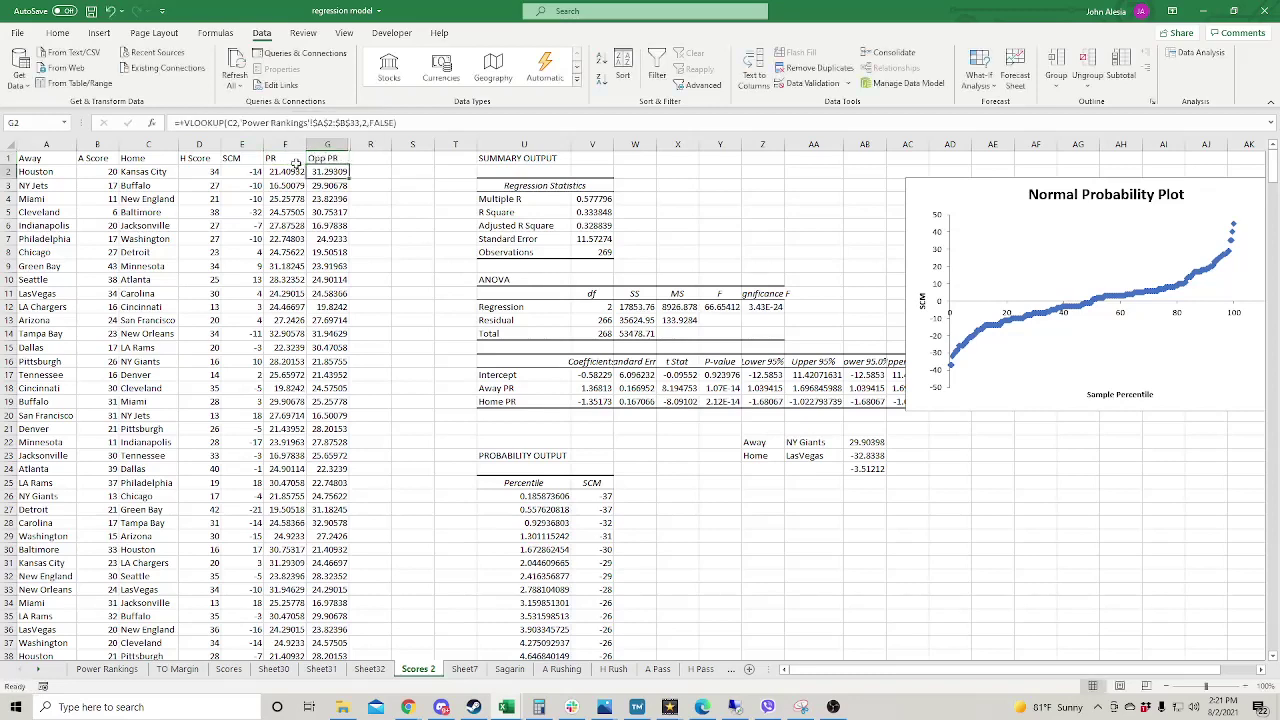
pyautogui.click(324, 159)
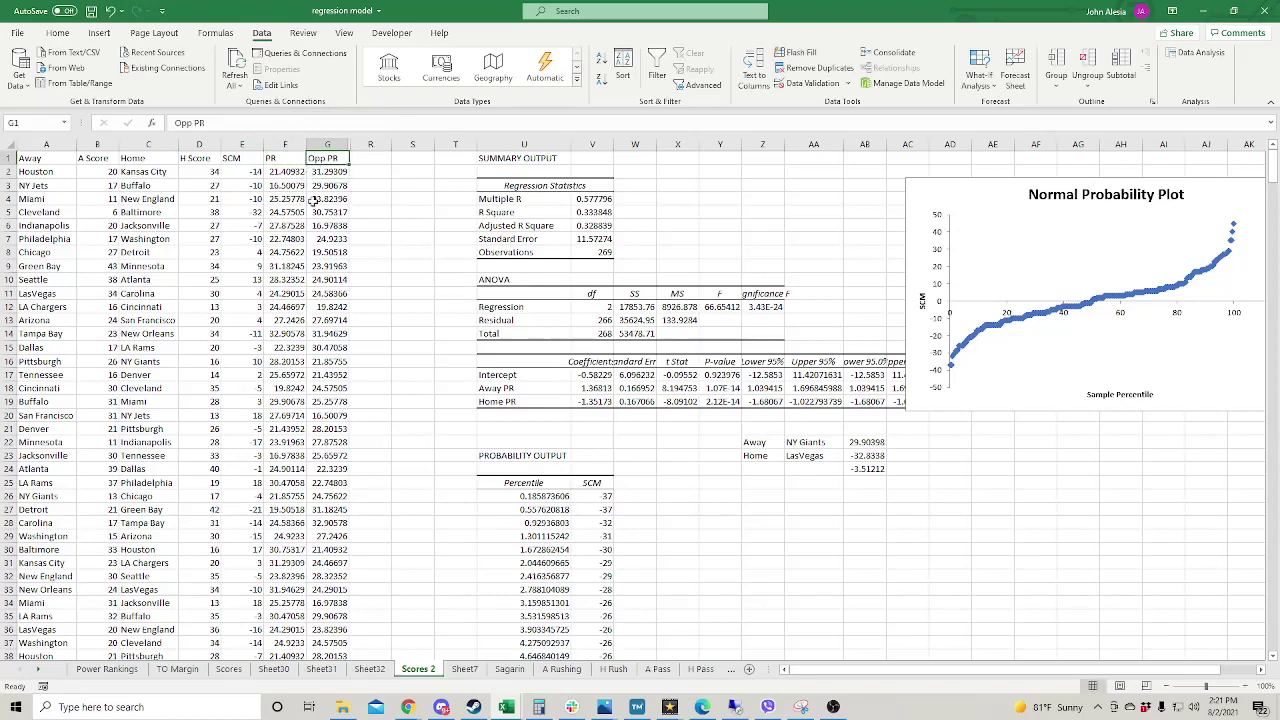
# Start a new Regression analysis and set its Y range to the full SCM column, E1:E539.
pyautogui.scroll(-4, 270, 345)
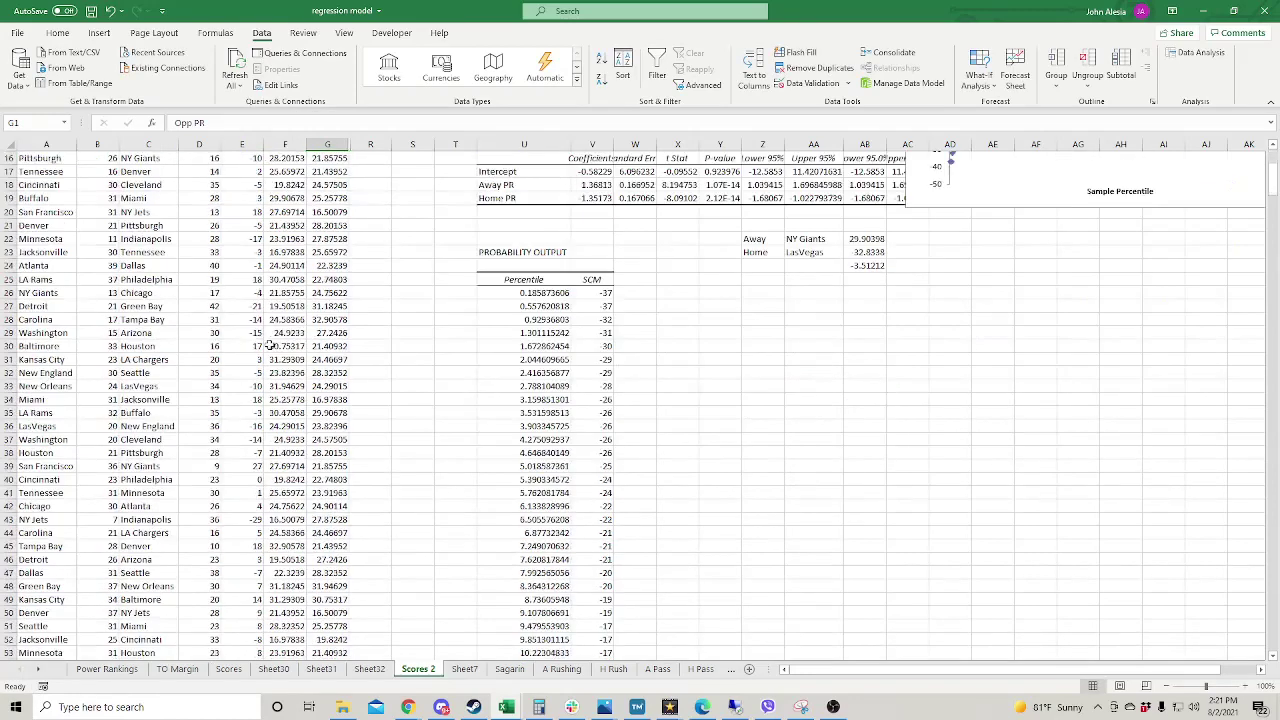
pyautogui.scroll(4, 270, 345)
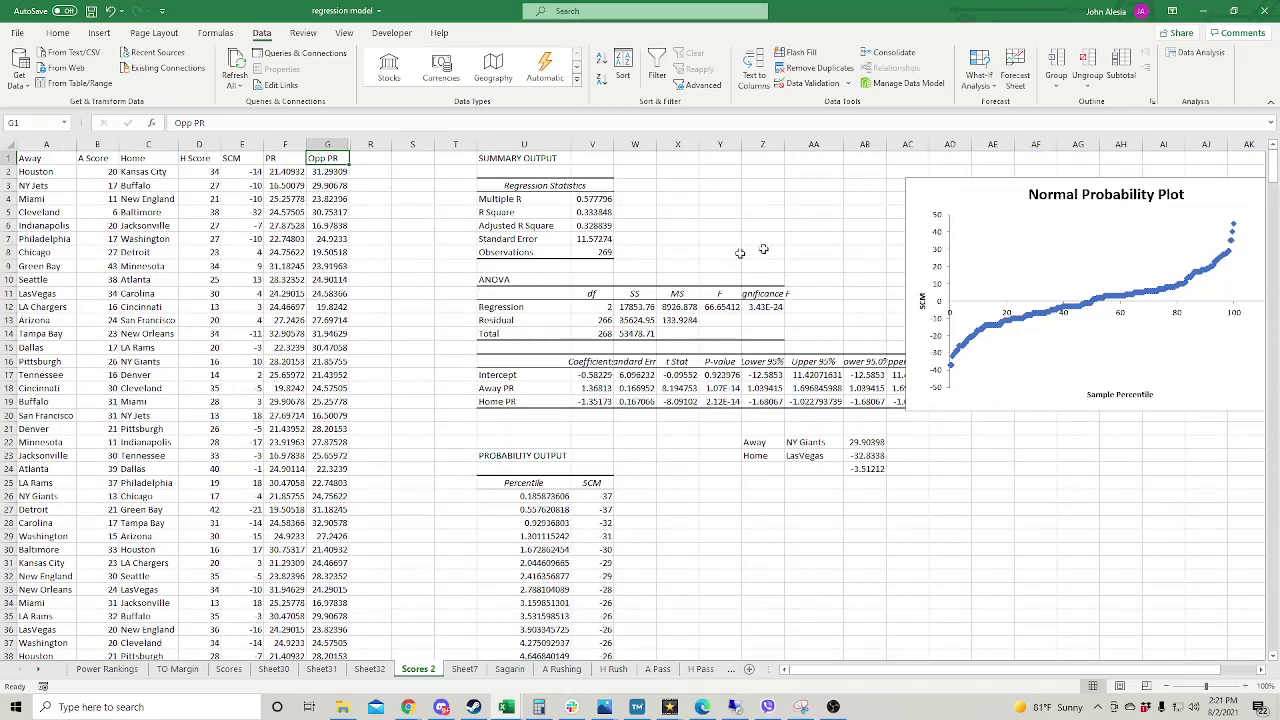
pyautogui.click(1196, 55)
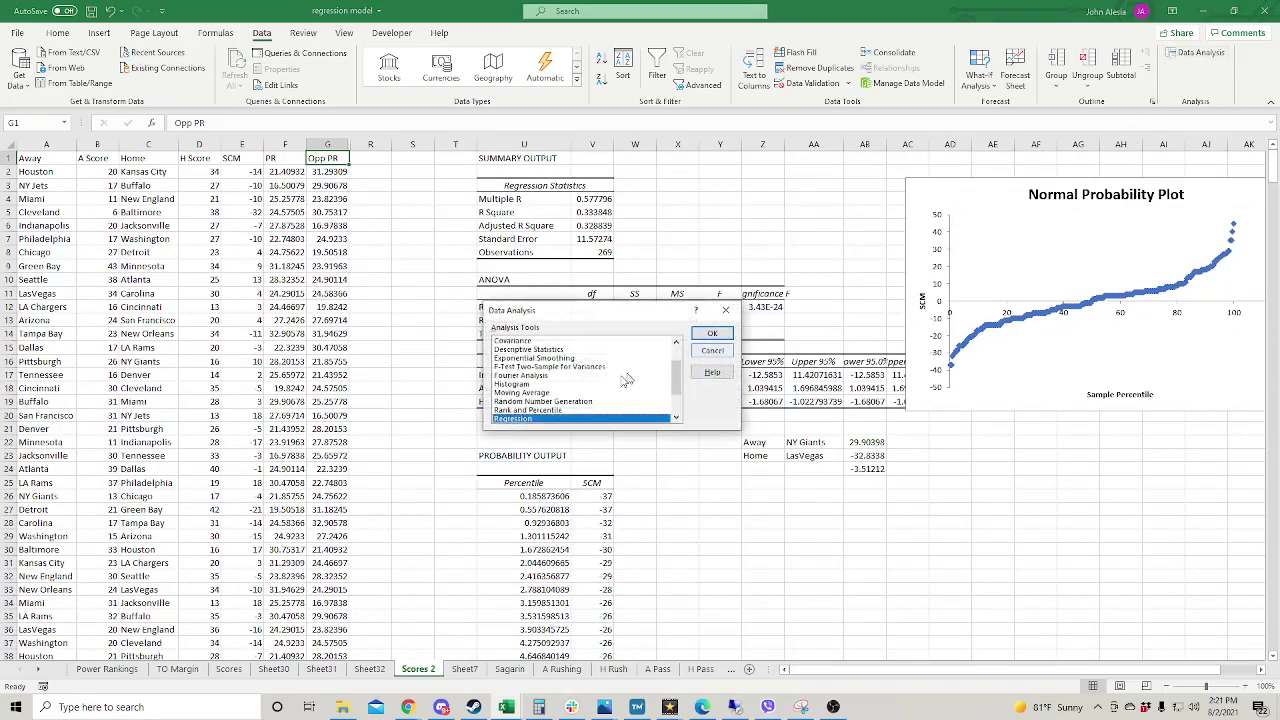
pyautogui.click(711, 334)
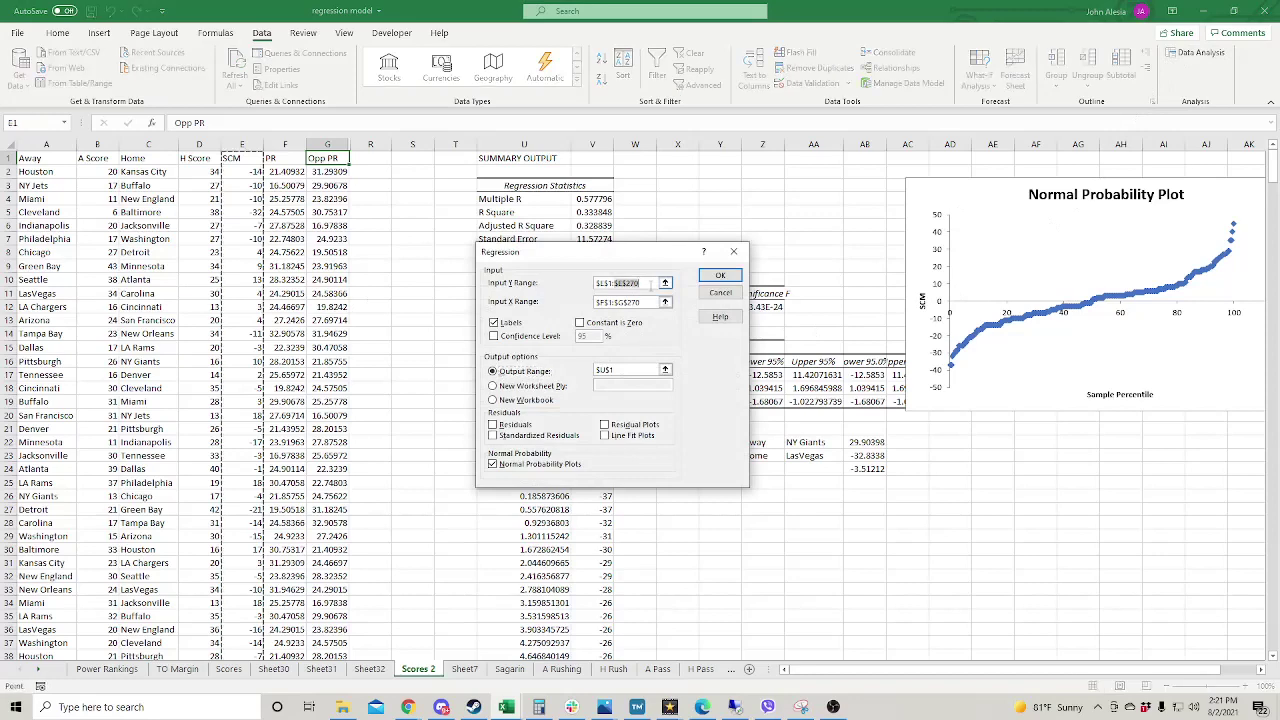
pyautogui.moveTo(651, 284); pyautogui.dragTo(596, 284)
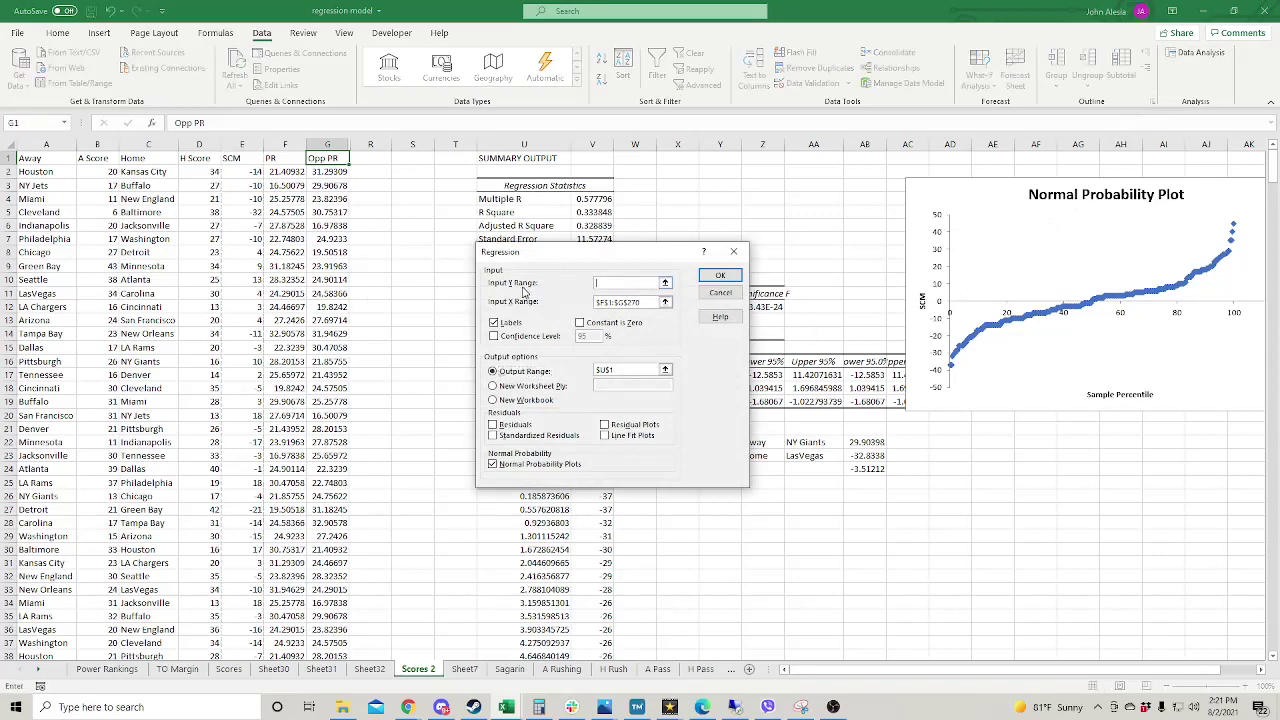
pyautogui.click(256, 159)
pyautogui.hotkey('ctrl', 'shift', 'Down')
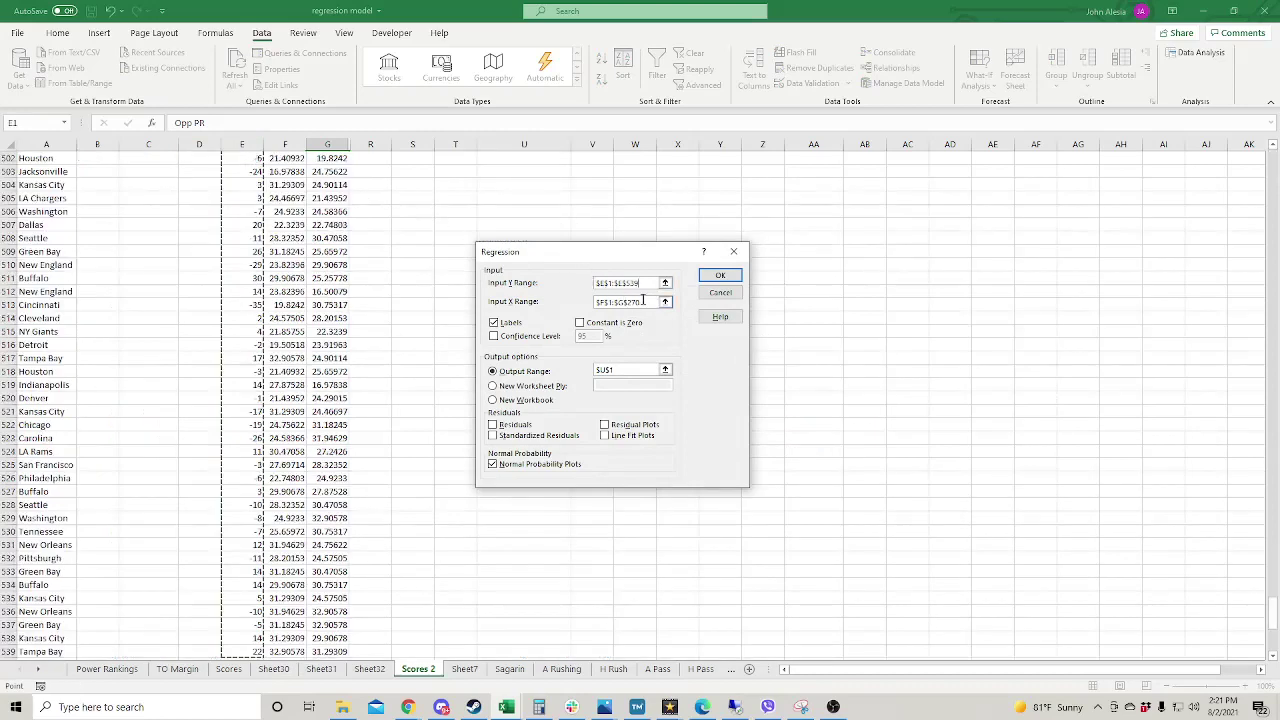
# Set the regression's X range to the PR and Opp PR columns, F1:G539.
pyautogui.press('Tab')
pyautogui.press('BackSpace')
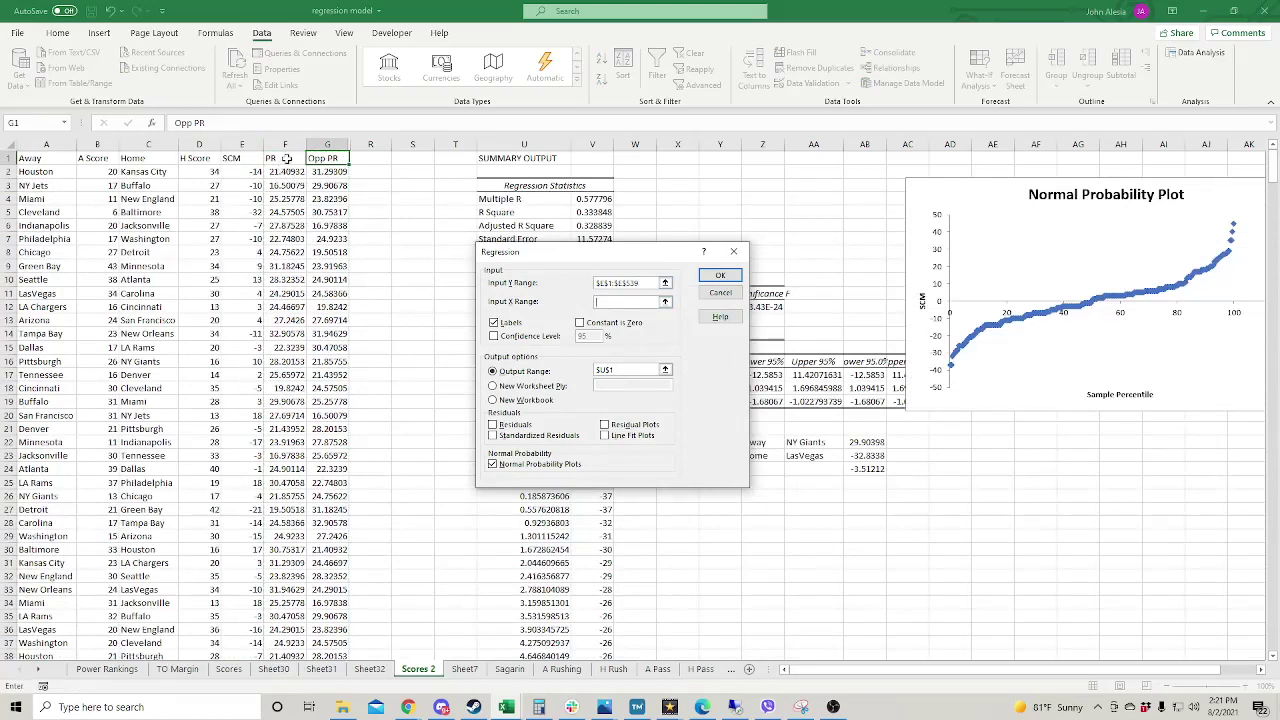
pyautogui.moveTo(286, 159); pyautogui.dragTo(345, 258)
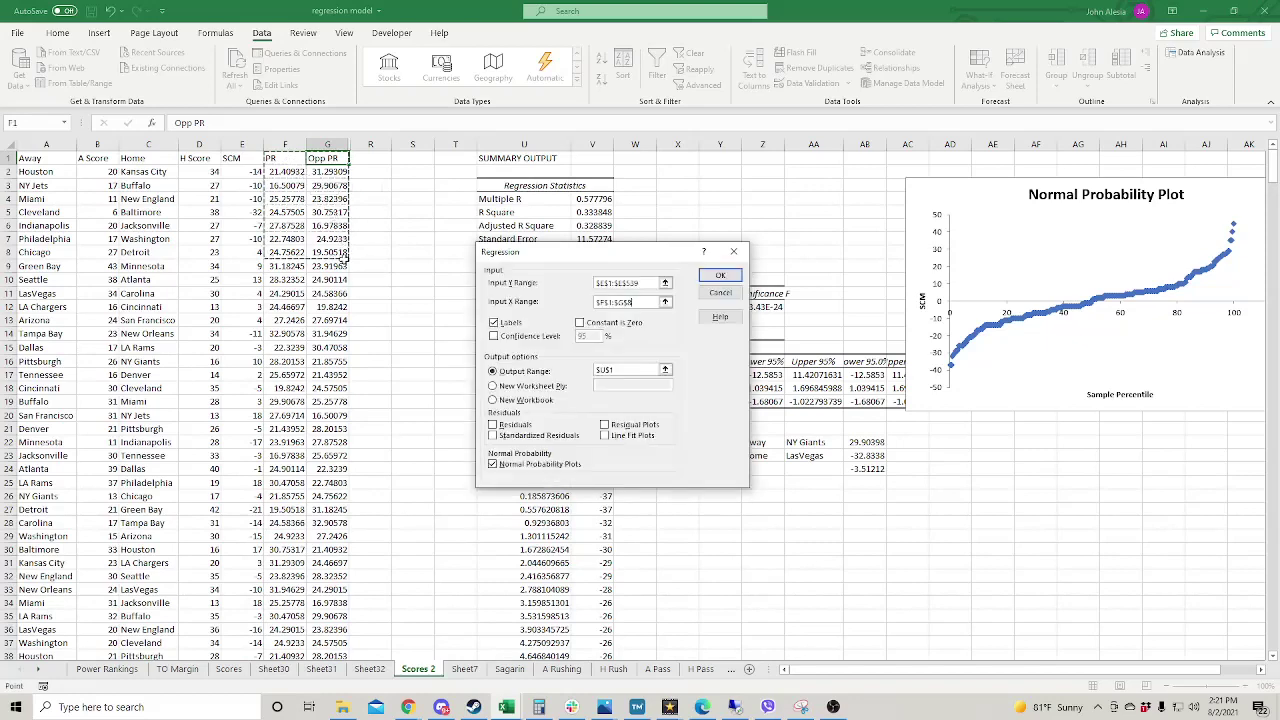
pyautogui.hotkey('ctrl', 'shift', 'Down')
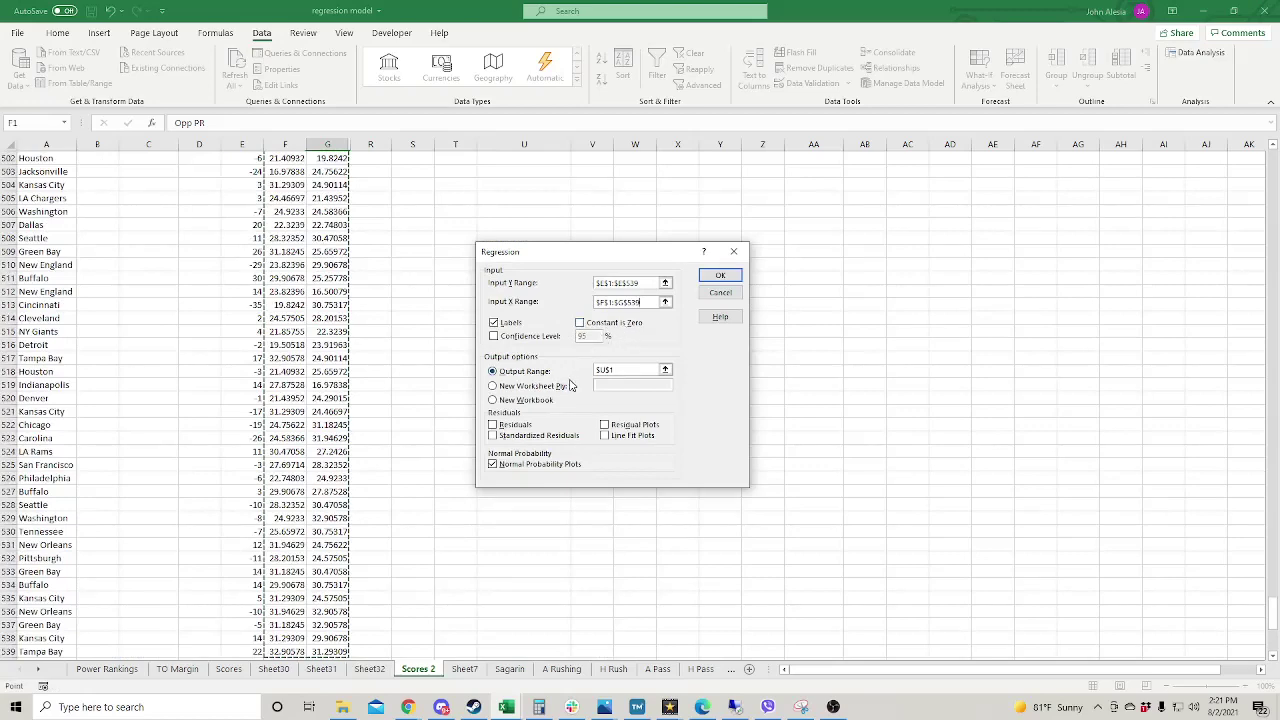
# Set the regression's output range to AN1 and run the analysis.
pyautogui.click(625, 370)
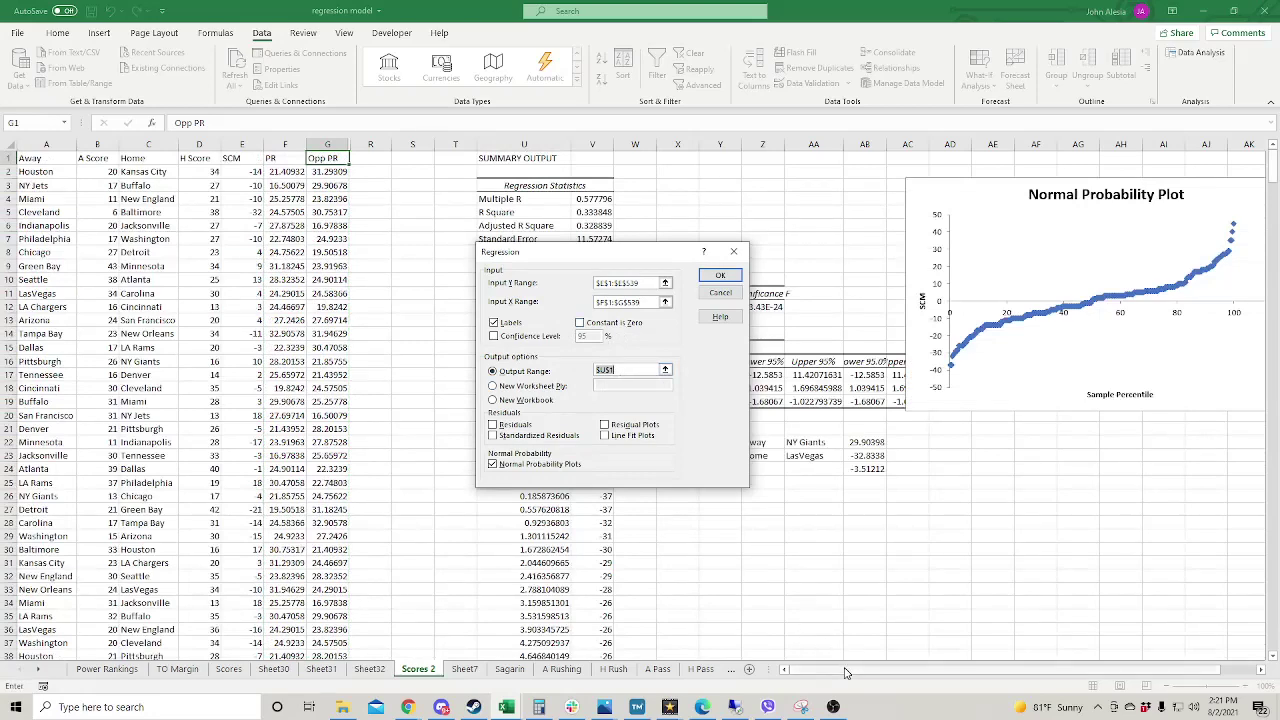
pyautogui.hscroll(3, 845, 672)
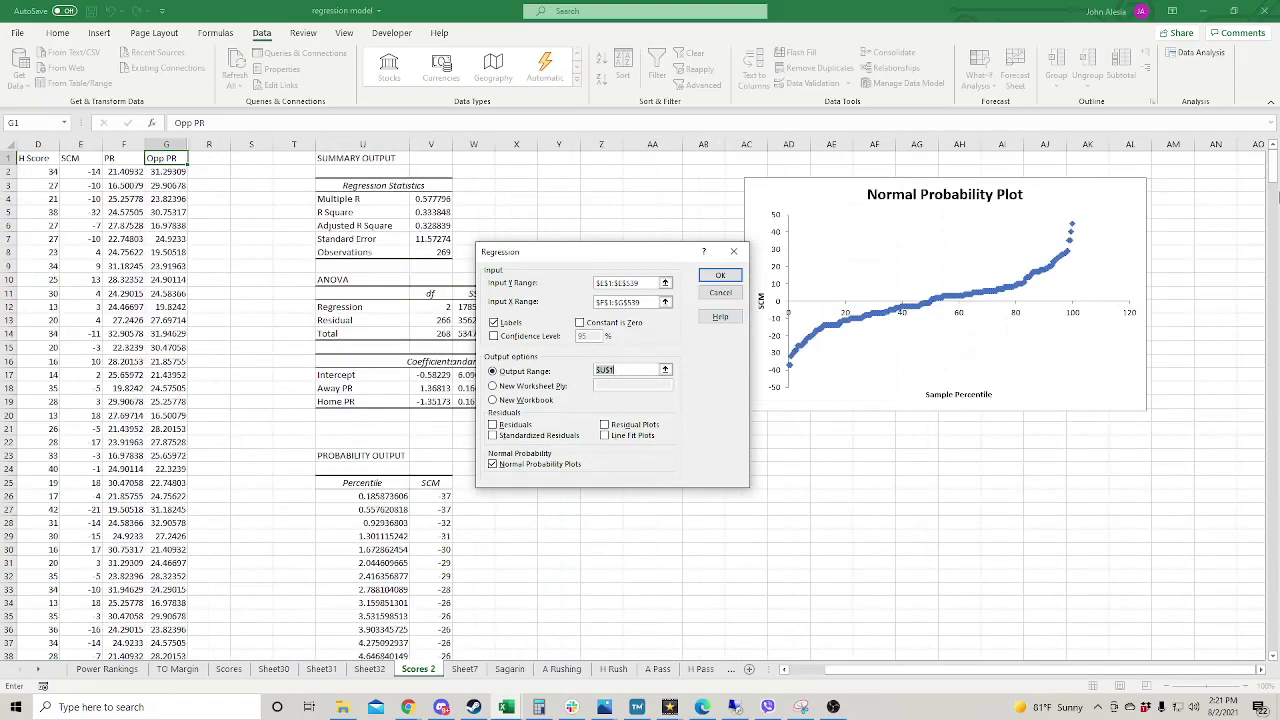
pyautogui.click(1230, 180)
pyautogui.click(1233, 157)
pyautogui.click(720, 275)
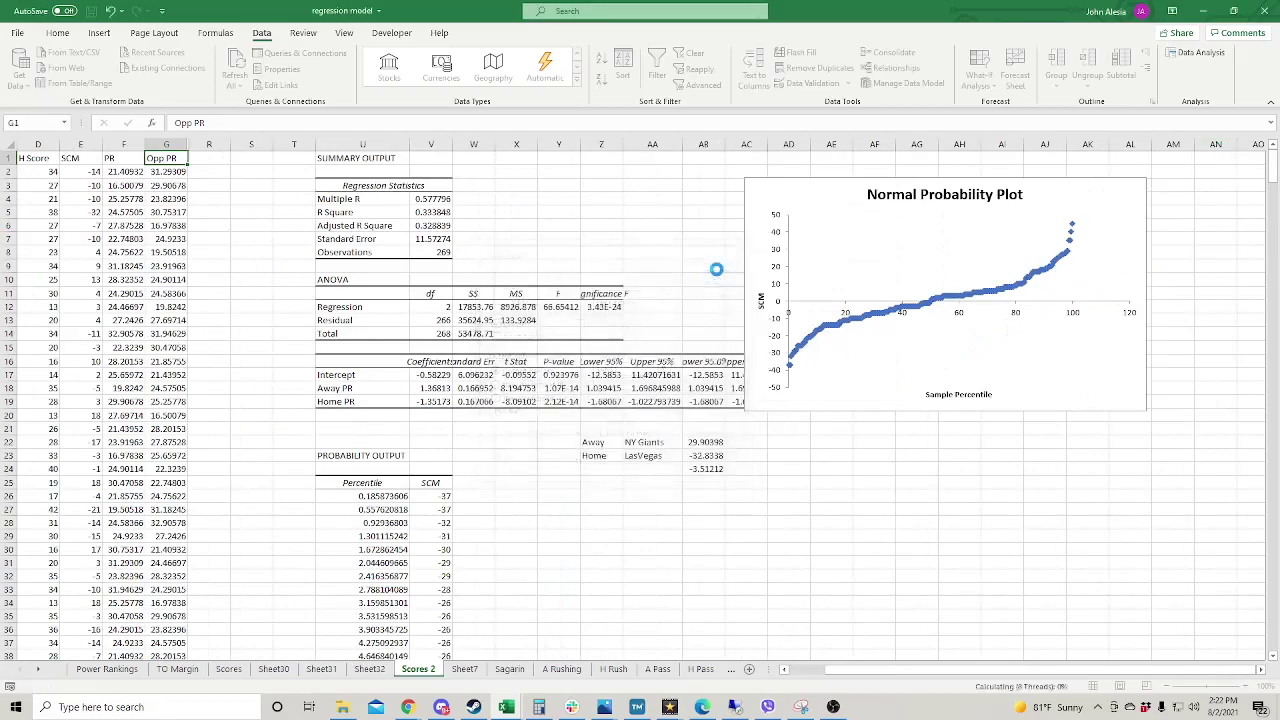
# Move the new Normal Probability Plot clear of the summary tables and check the Intercept coefficient in AO17.
pyautogui.hscroll(10, 1012, 672)
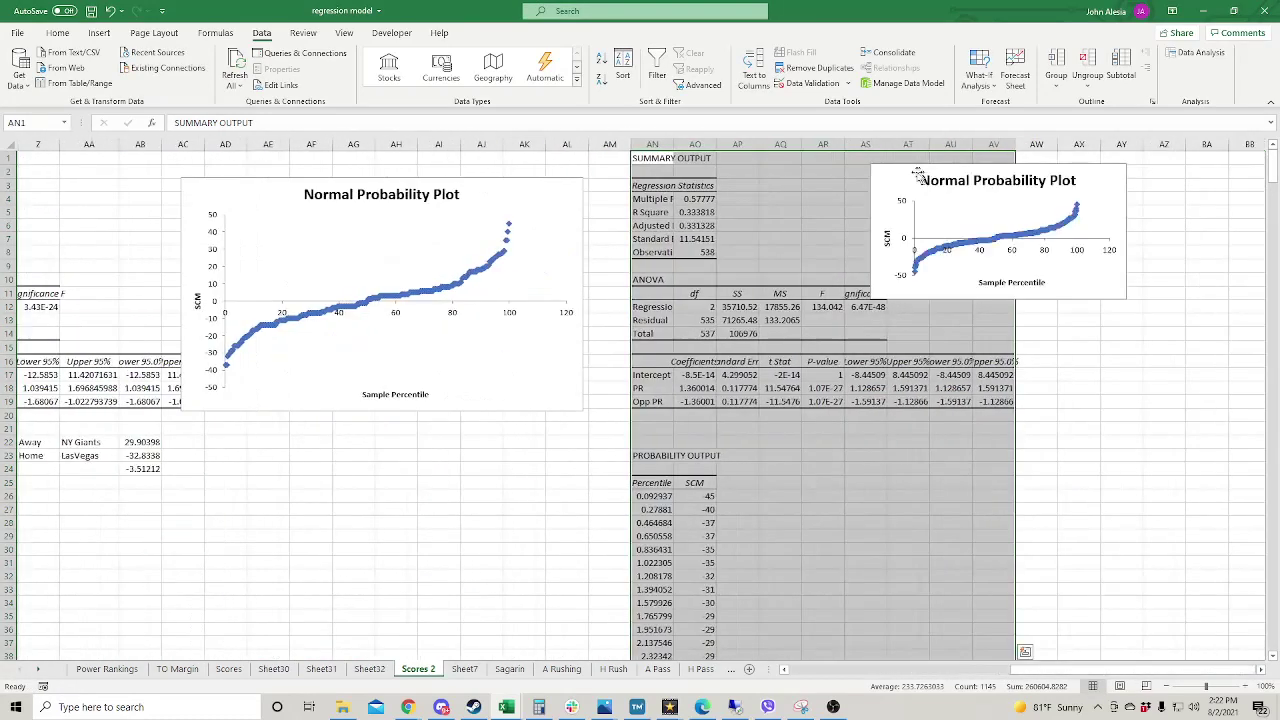
pyautogui.moveTo(891, 178); pyautogui.dragTo(1041, 264)
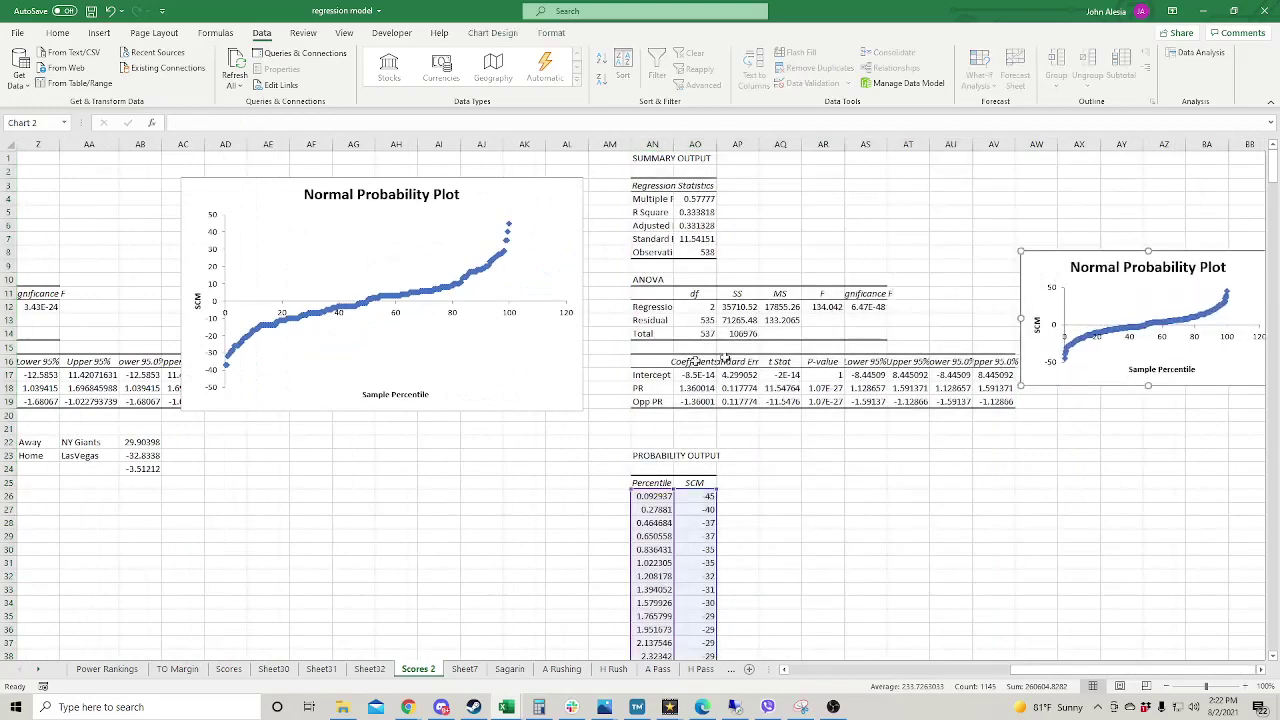
pyautogui.click(685, 376)
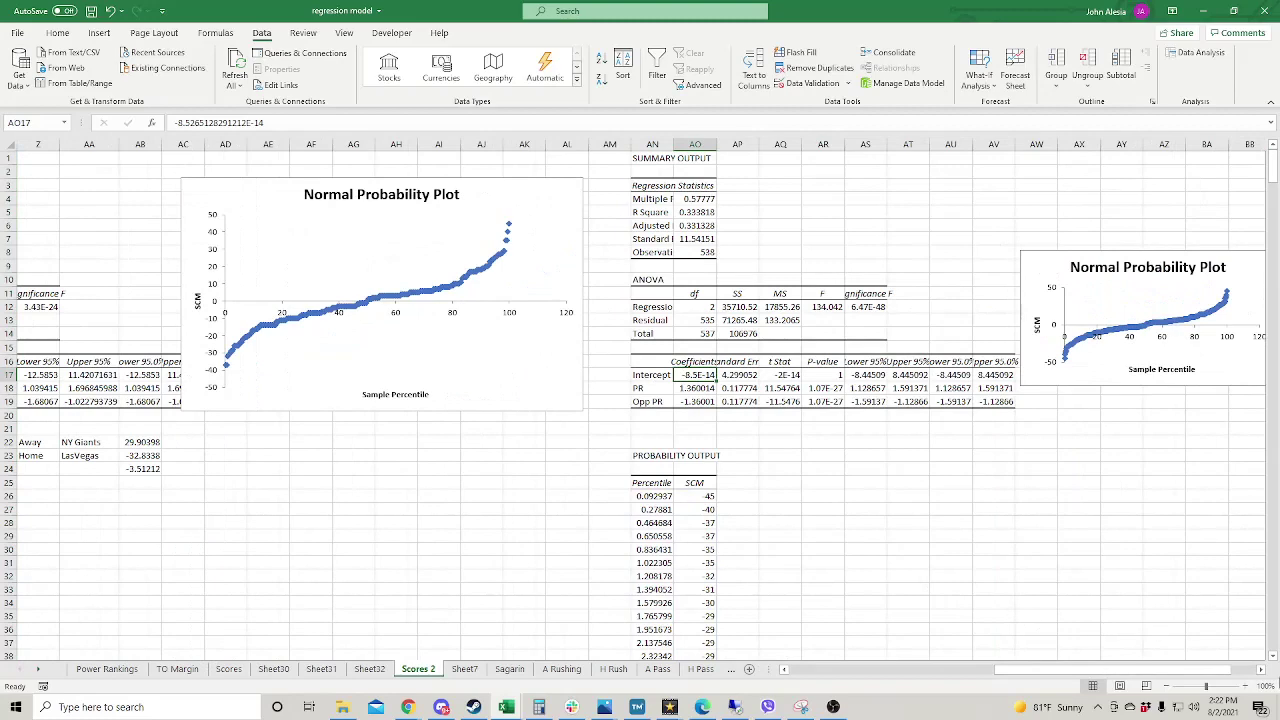
# Examine the PR and Opp PR coefficients in AO18:AO19 of the new regression output.
pyautogui.click(1263, 675)
pyautogui.click(1263, 675)
pyautogui.click(1263, 675)
pyautogui.click(1263, 675)
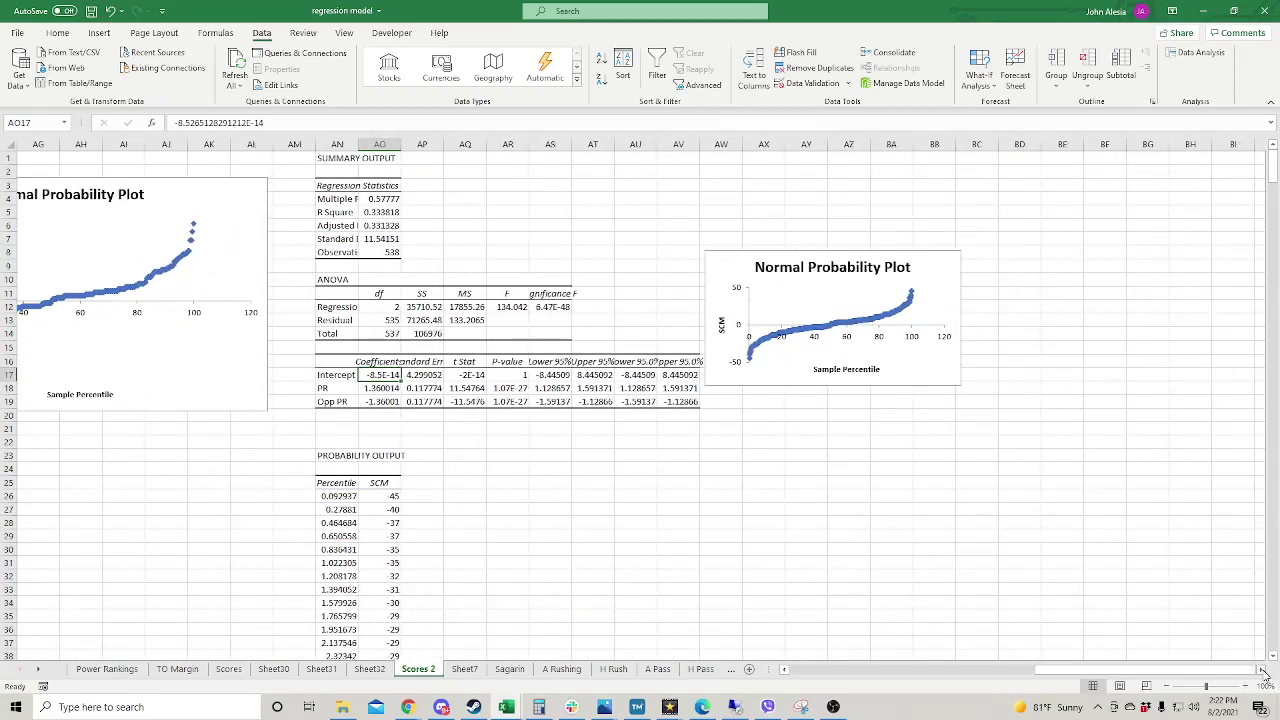
pyautogui.moveTo(388, 388); pyautogui.dragTo(392, 403)
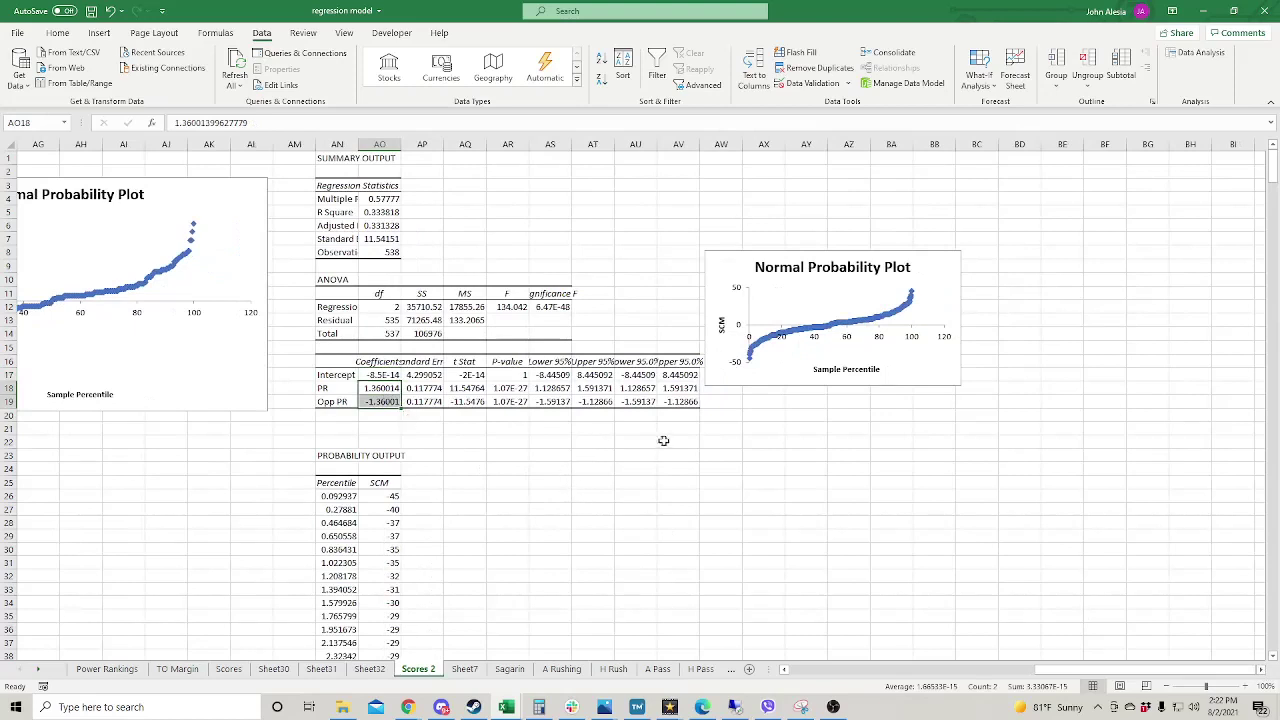
pyautogui.click(716, 442)
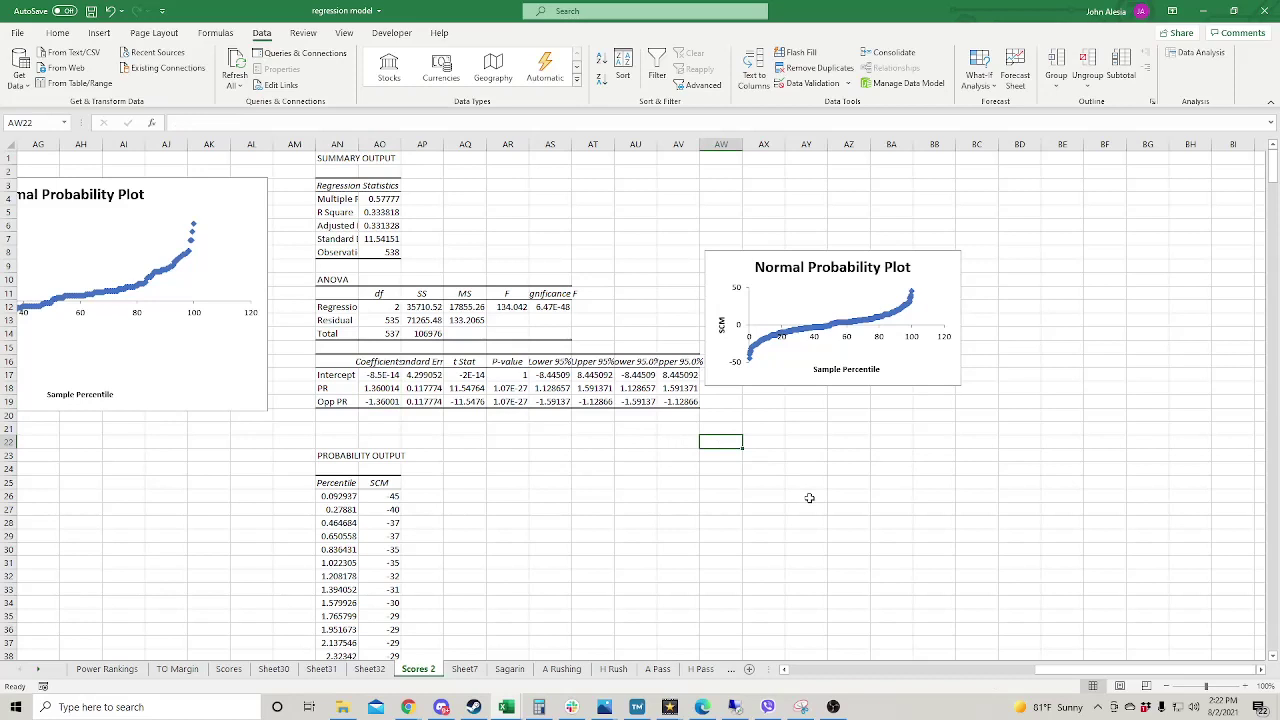
# Enter the matchup teams below the normal probability plot: Tampa Bay in AW22 and Carolina in AW23.
pyautogui.write('Tampa Bay')
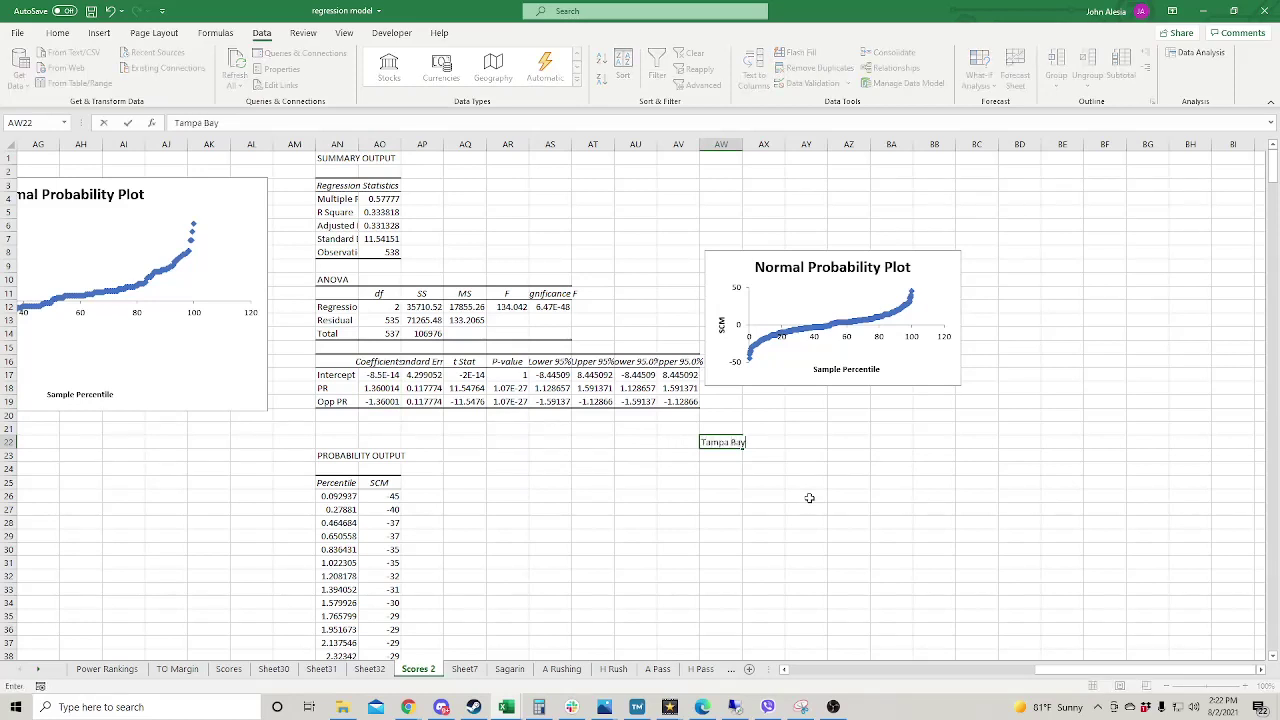
pyautogui.press('Return')
pyautogui.write('Car')
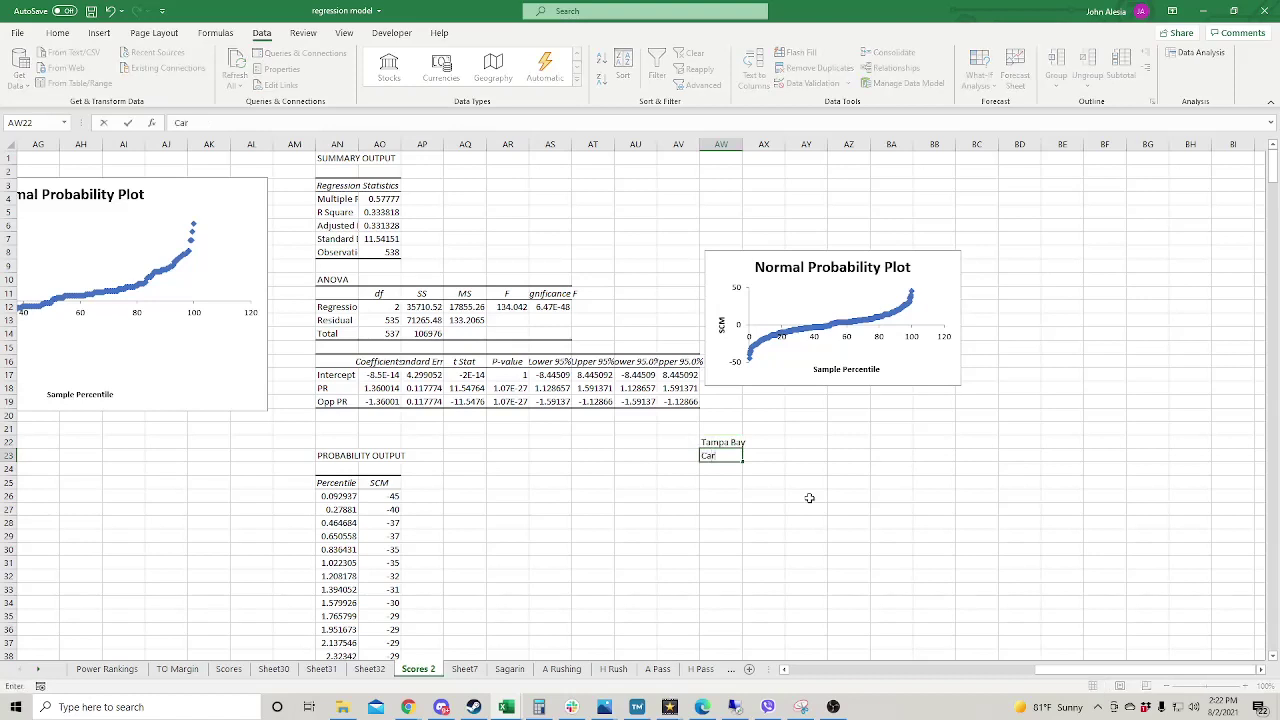
pyautogui.write('olina')
pyautogui.press('Return')
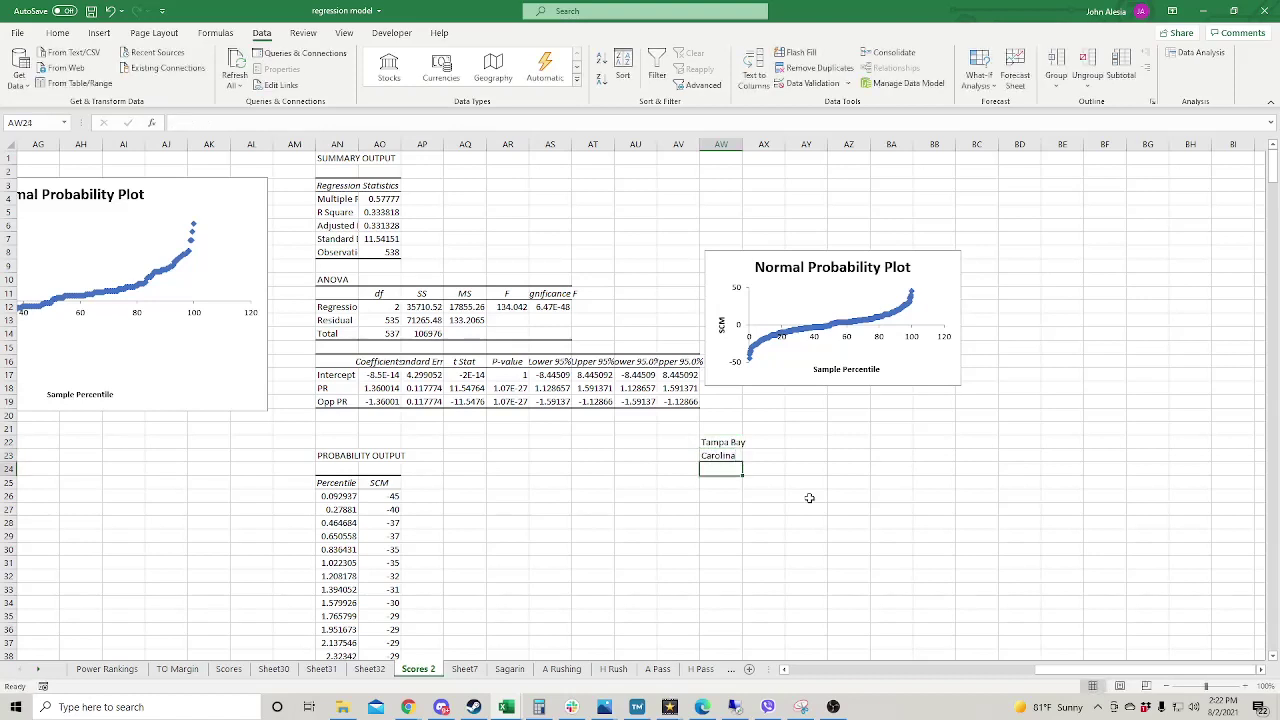
# In AX22, look up AW22 in 'Power Rankings'!$A$1:$B$33, column 2 with exact match, and multiply it by the PR coefficient in AO18.
pyautogui.click(766, 442)
pyautogui.write('=')
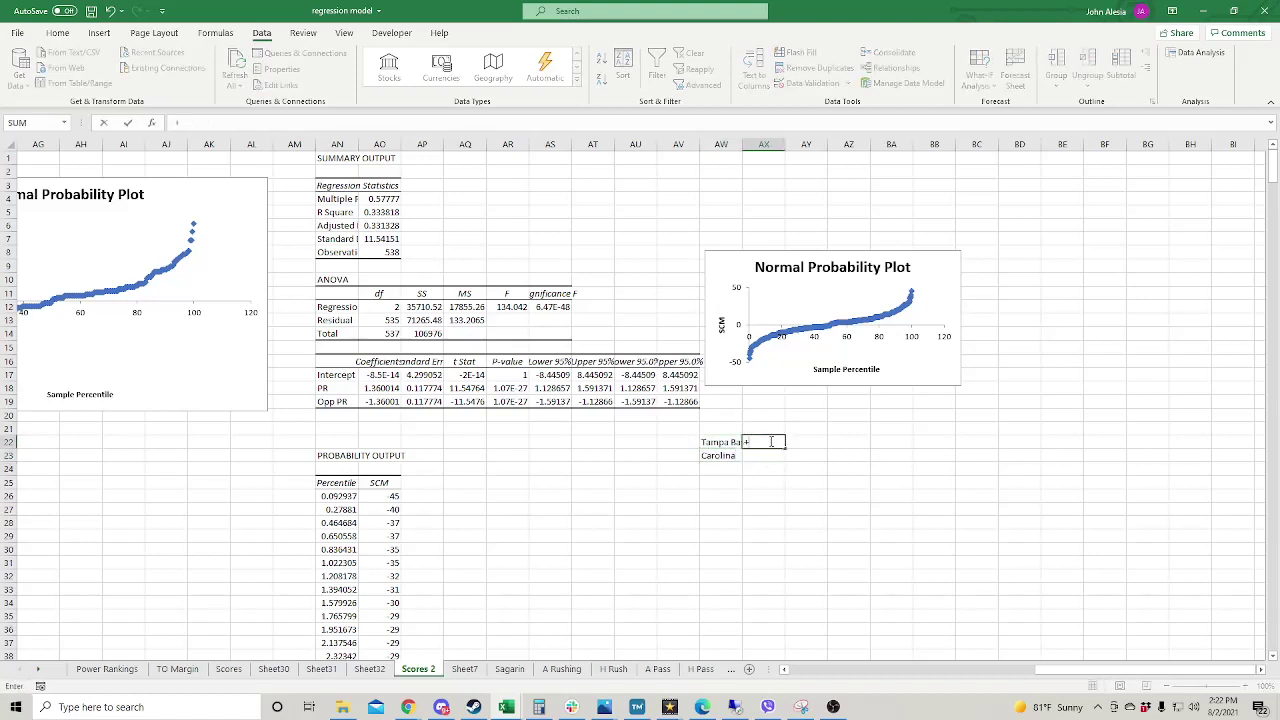
pyautogui.write('vlookup(')
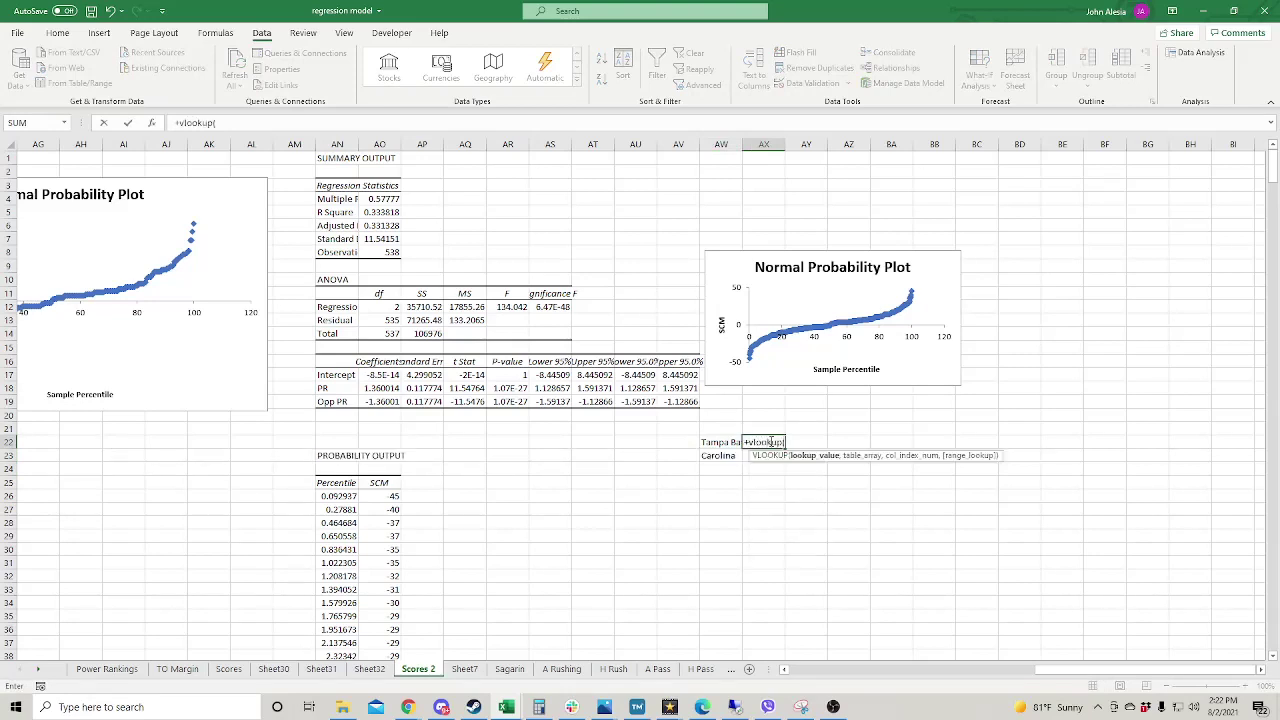
pyautogui.click(716, 441)
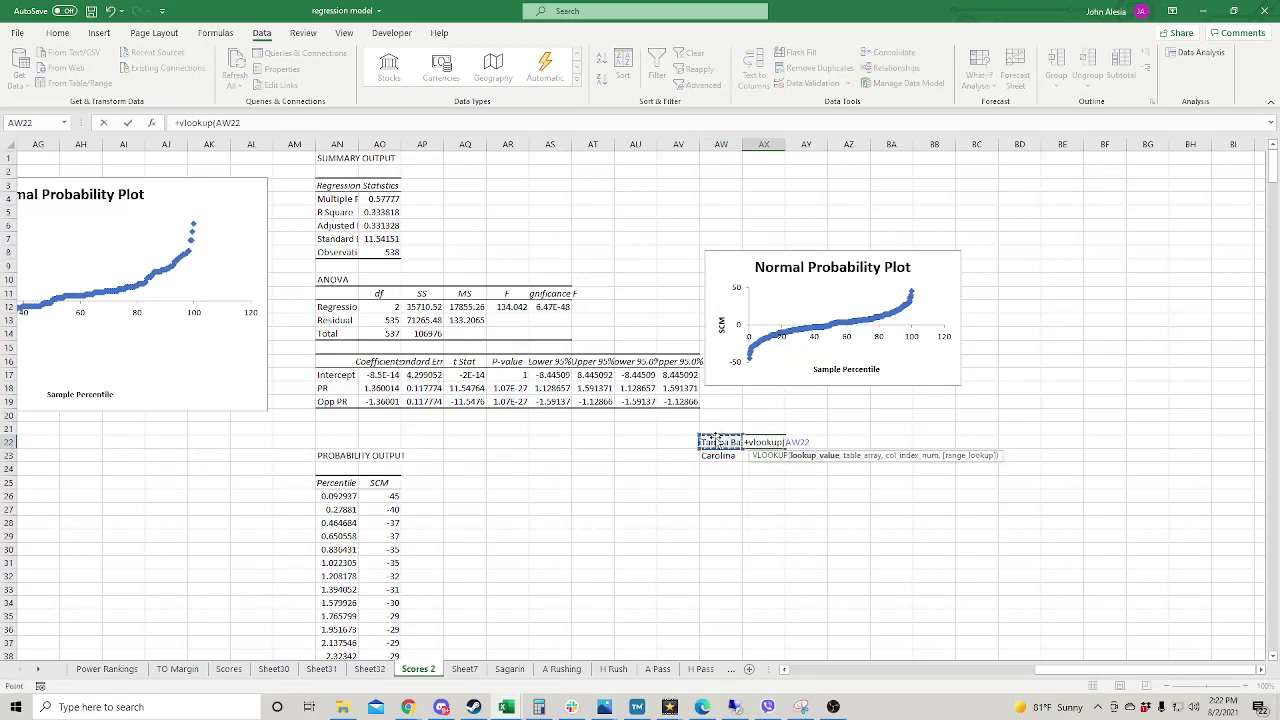
pyautogui.write(',')
pyautogui.click(107, 668)
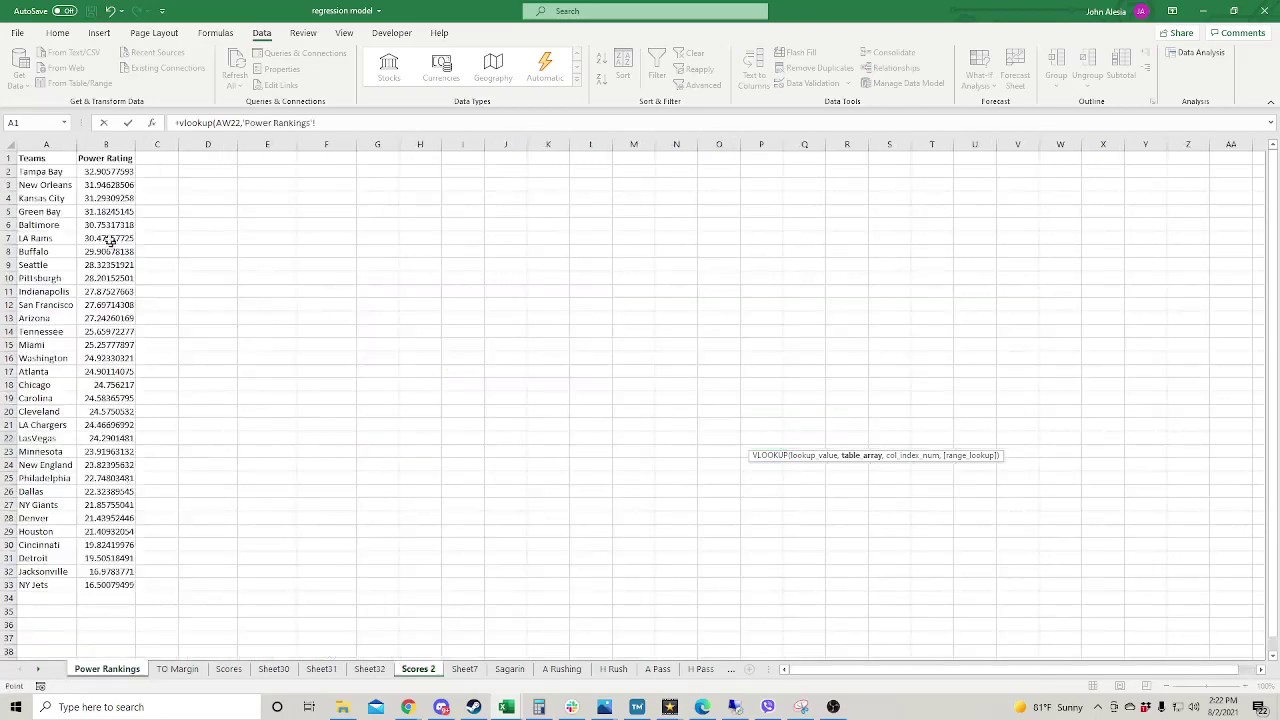
pyautogui.moveTo(40, 160)
pyautogui.mouseDown()
pyautogui.moveTo(84, 218)
pyautogui.moveTo(104, 587)
pyautogui.mouseUp()
pyautogui.press('F4')
pyautogui.write(',2,false)')
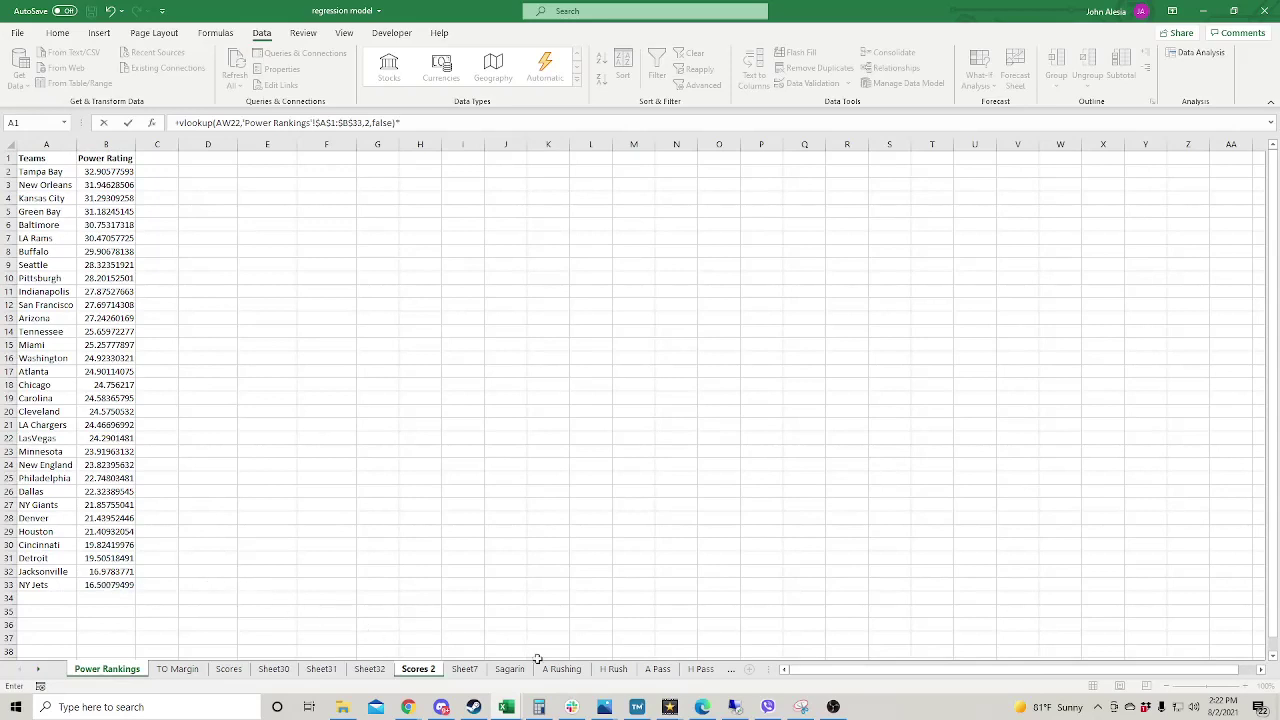
pyautogui.click(417, 669)
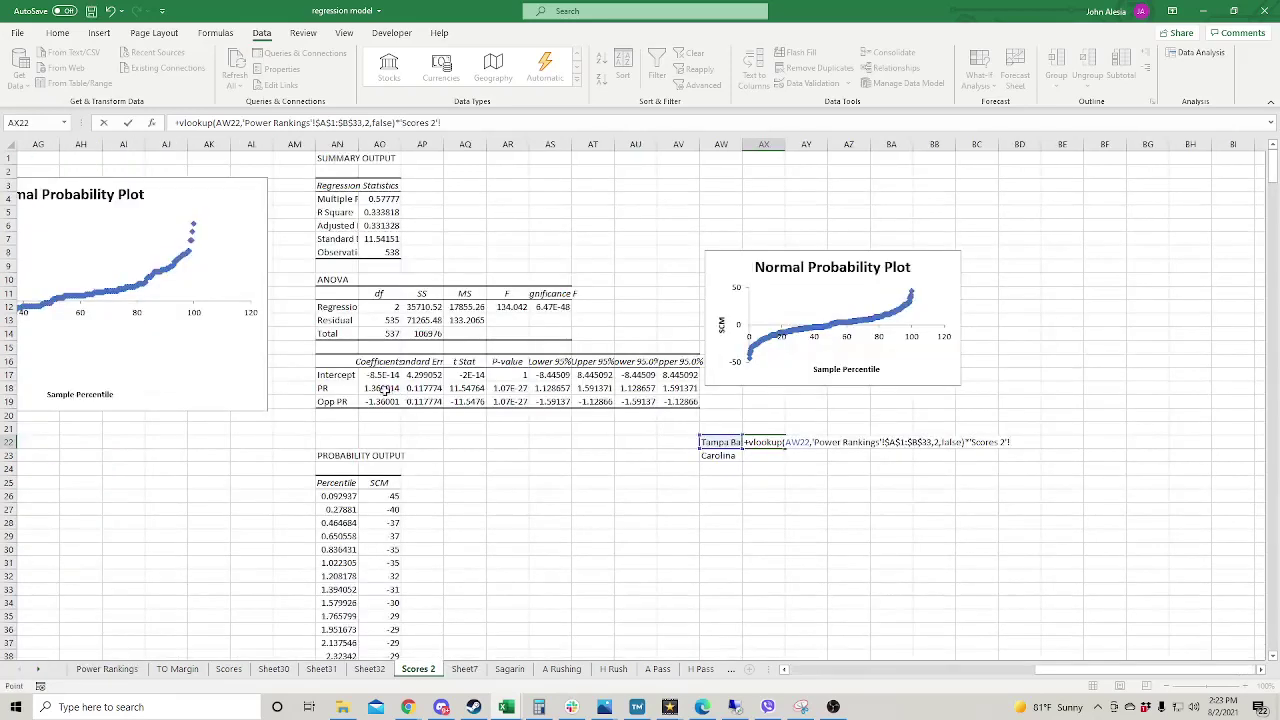
pyautogui.click(380, 388)
pyautogui.hotkey('ctrl', 'Return')
# Copy the AX22 formula to AX23 for Carolina and check that it uses the Opp PR coefficient in AO19.
pyautogui.hotkey('ctrl', 'c')
pyautogui.click(773, 456)
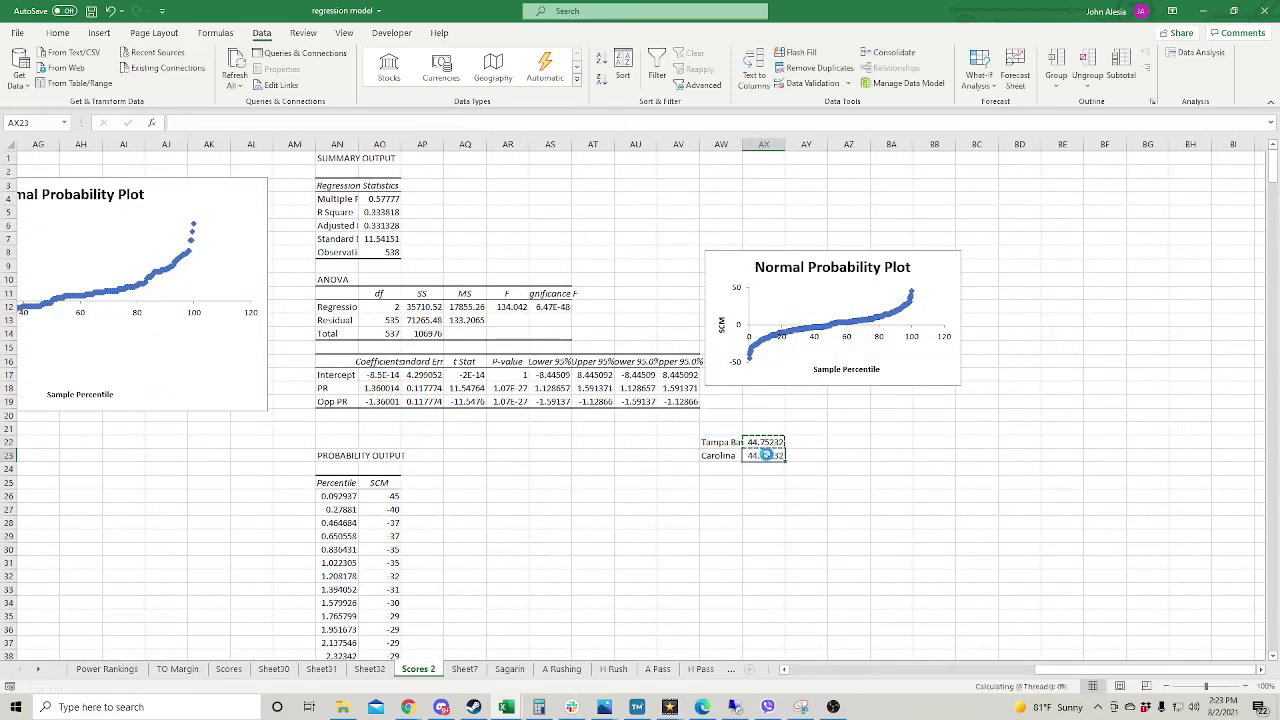
pyautogui.hotkey('ctrl', 'v')
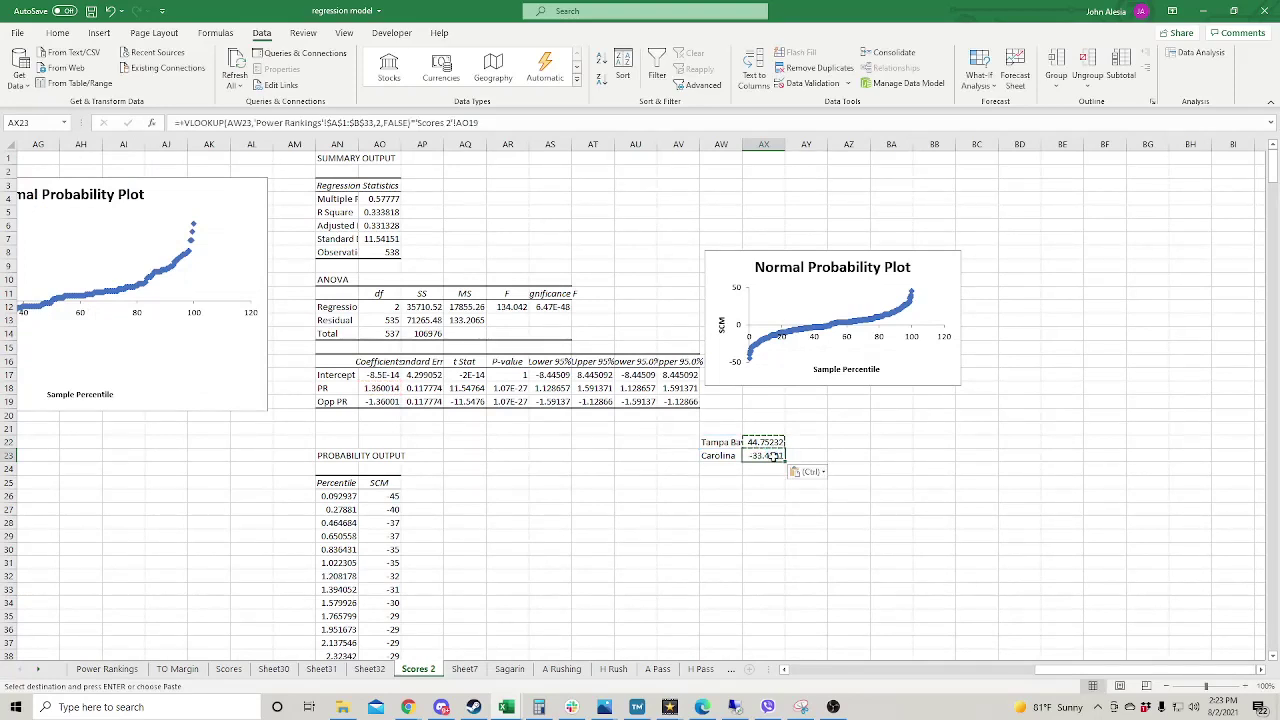
pyautogui.doubleClick(773, 456)
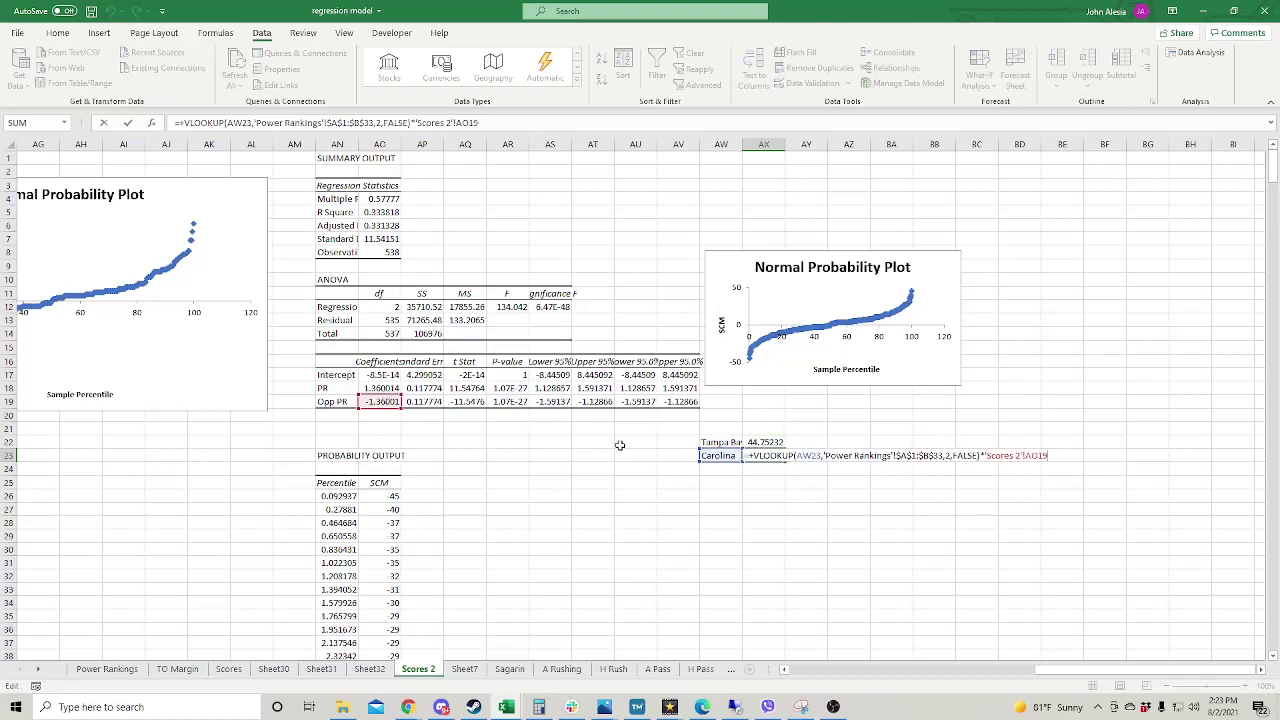
pyautogui.press('Escape')
pyautogui.click(667, 444)
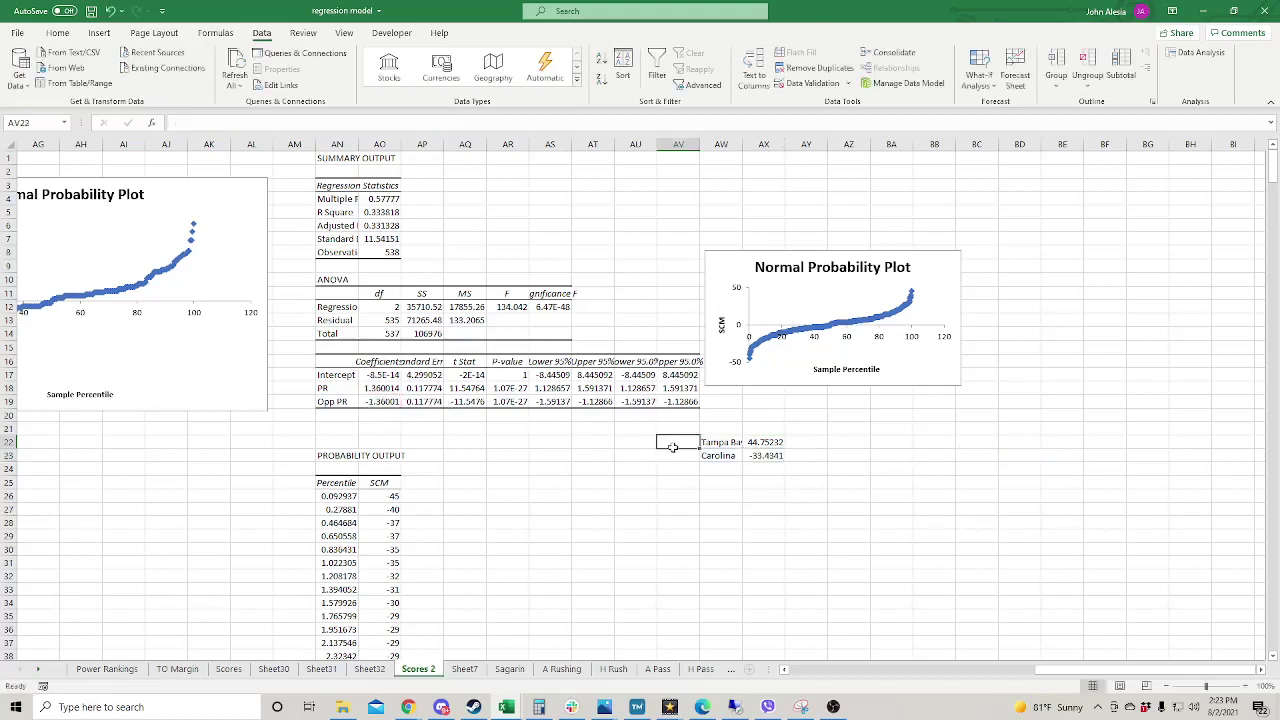
# Add an HFA label in AW24 with a value of .5 in AX24.
pyautogui.click(768, 470)
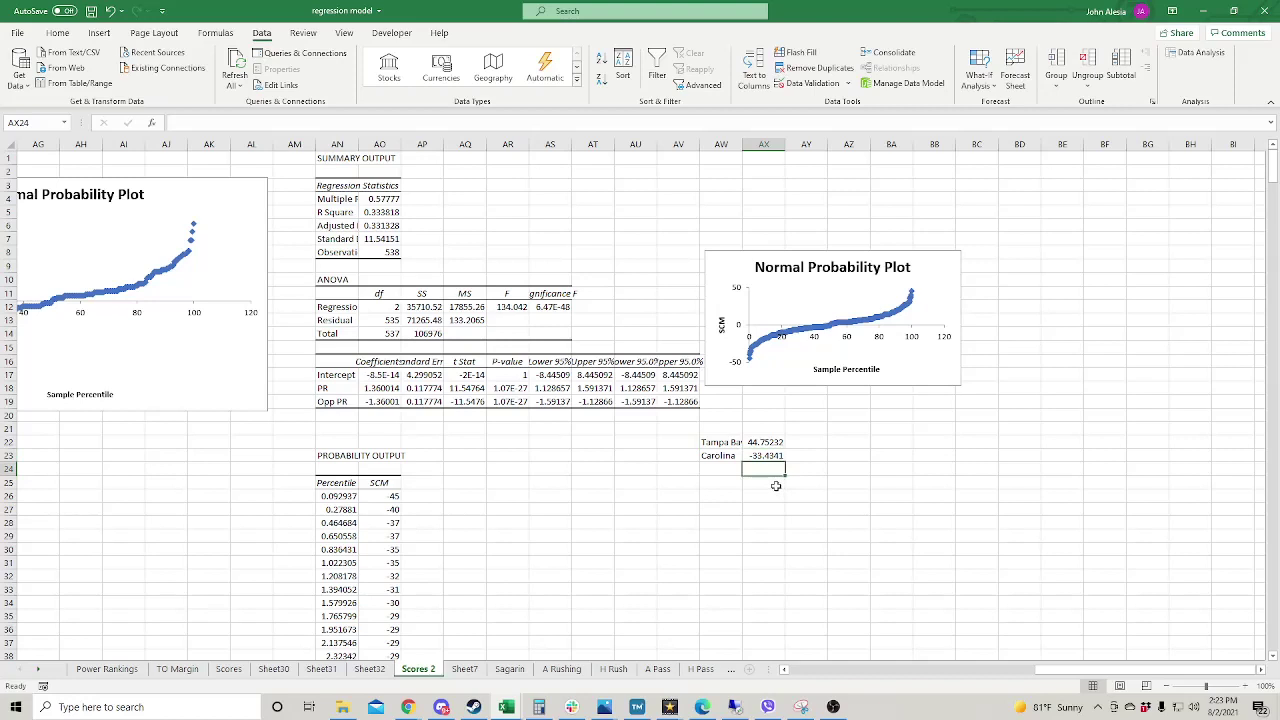
pyautogui.click(723, 473)
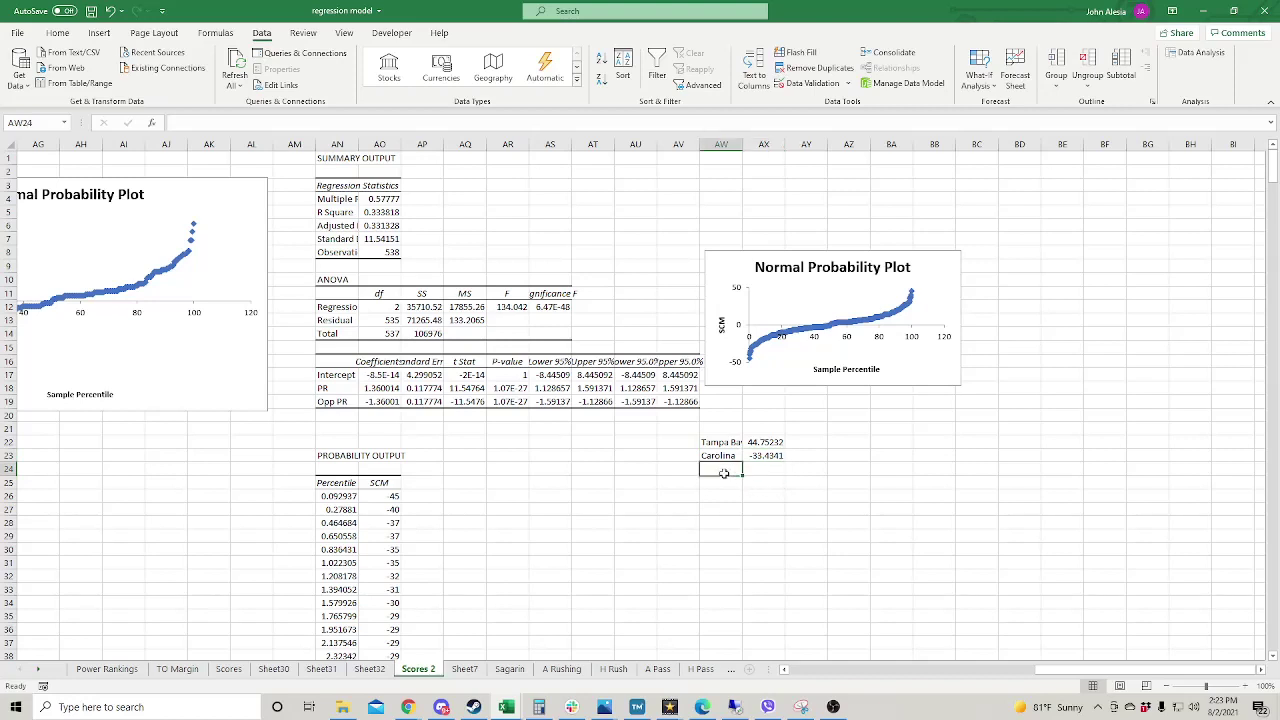
pyautogui.write('HFA')
pyautogui.press('Tab')
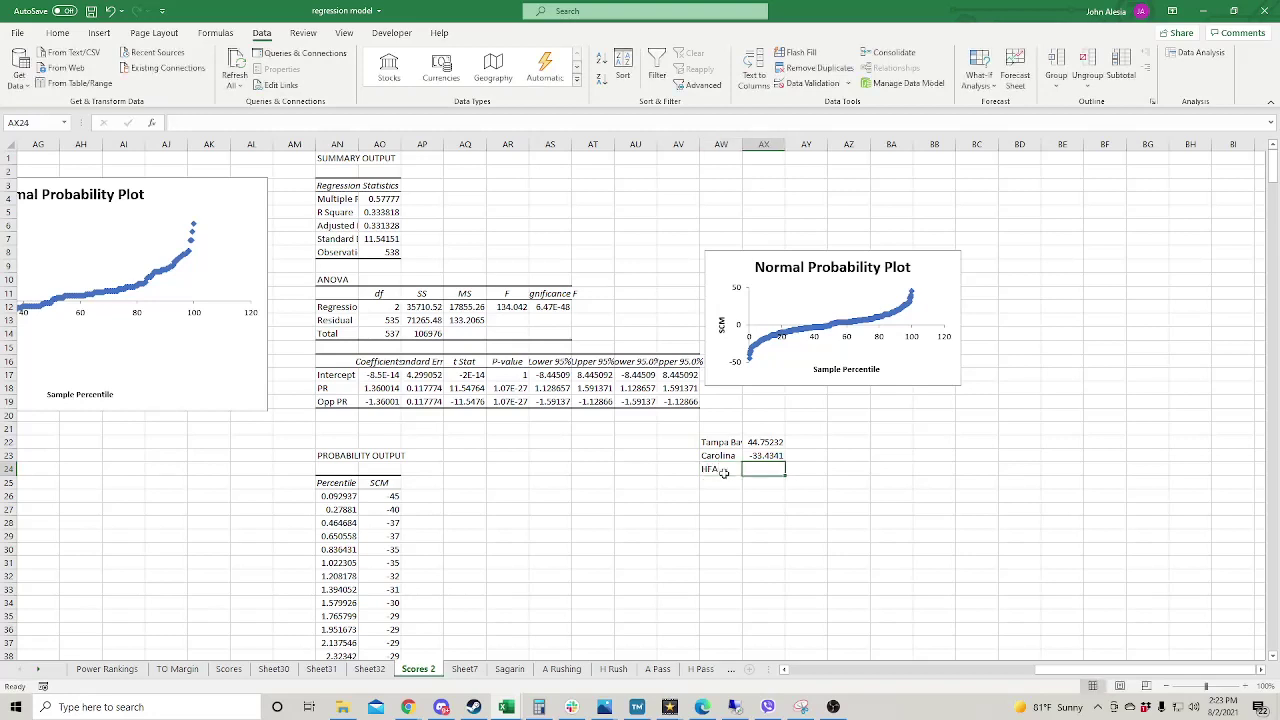
pyautogui.write('.5')
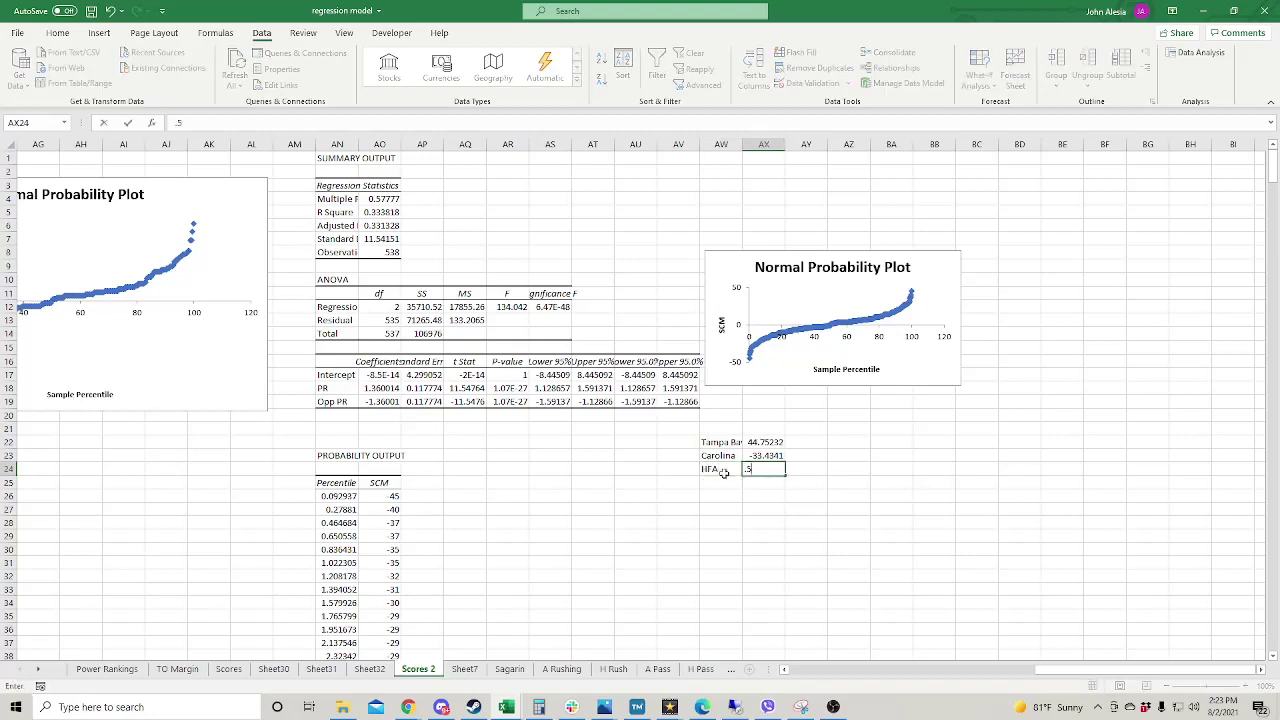
pyautogui.press('Return')
# Label the two teams in column AV as Away in AV22 and Home in AV23.
pyautogui.click(672, 443)
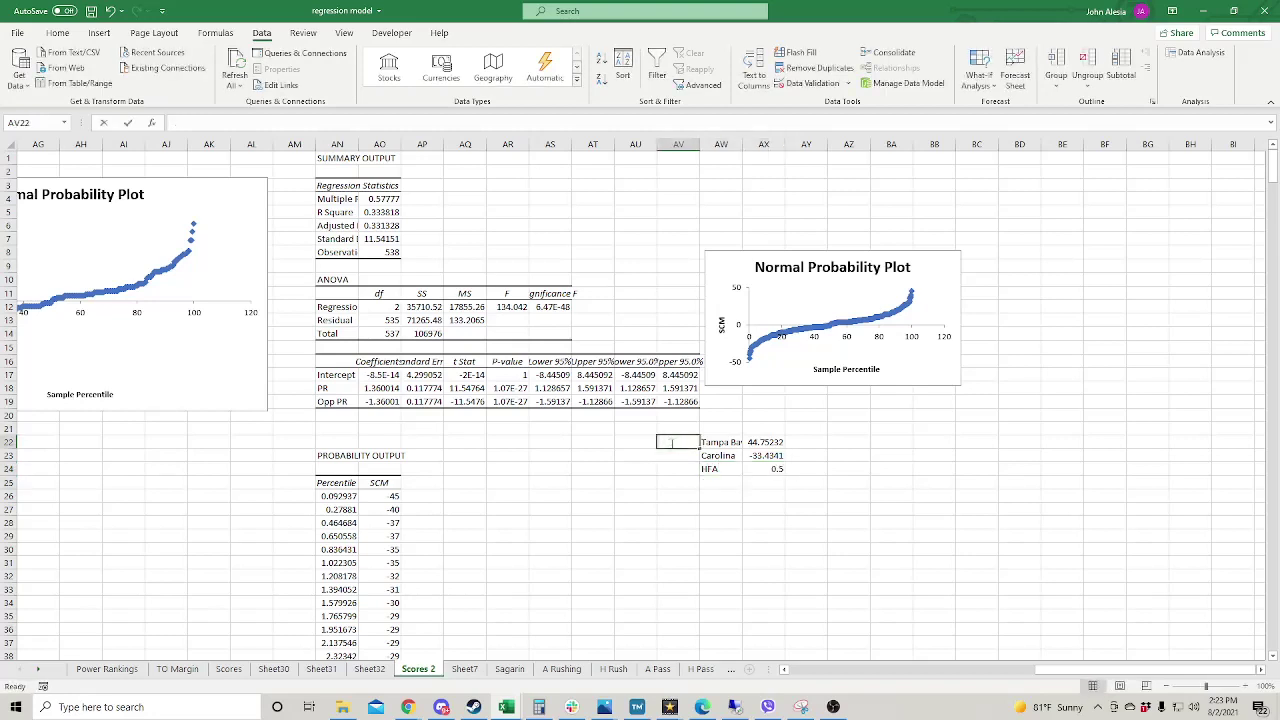
pyautogui.write('Away')
pyautogui.press('Return')
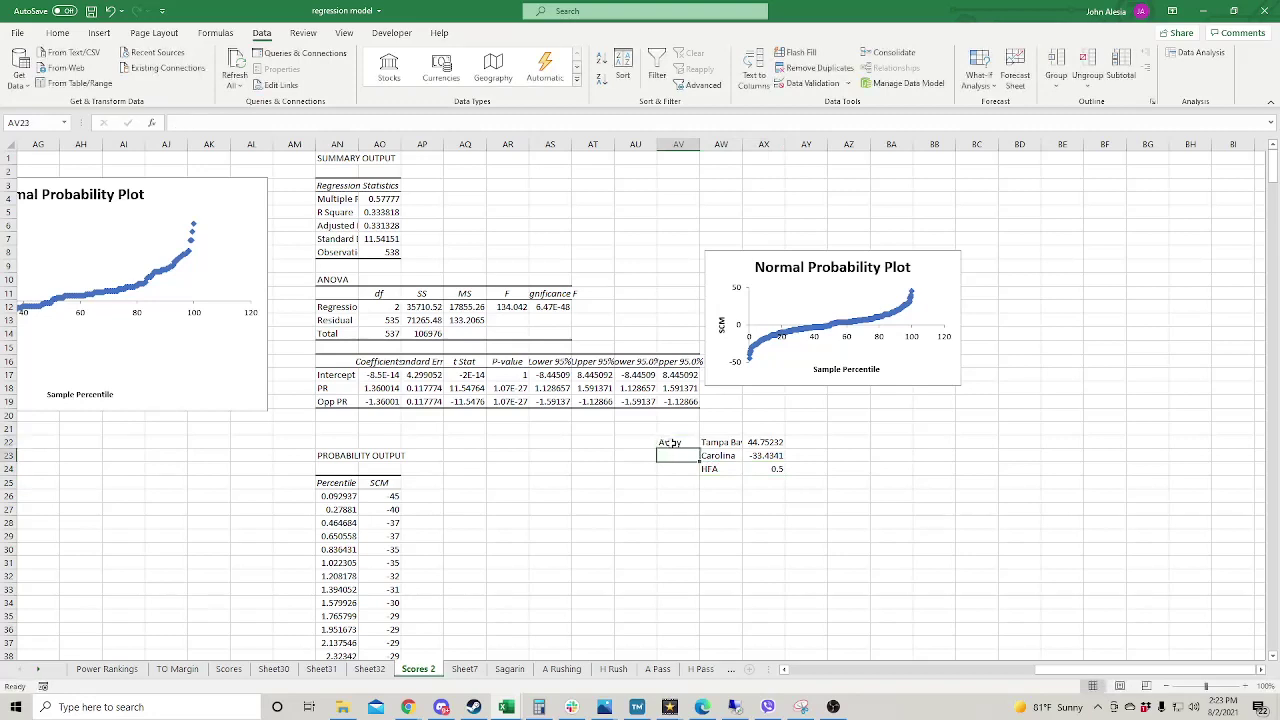
pyautogui.write('Home')
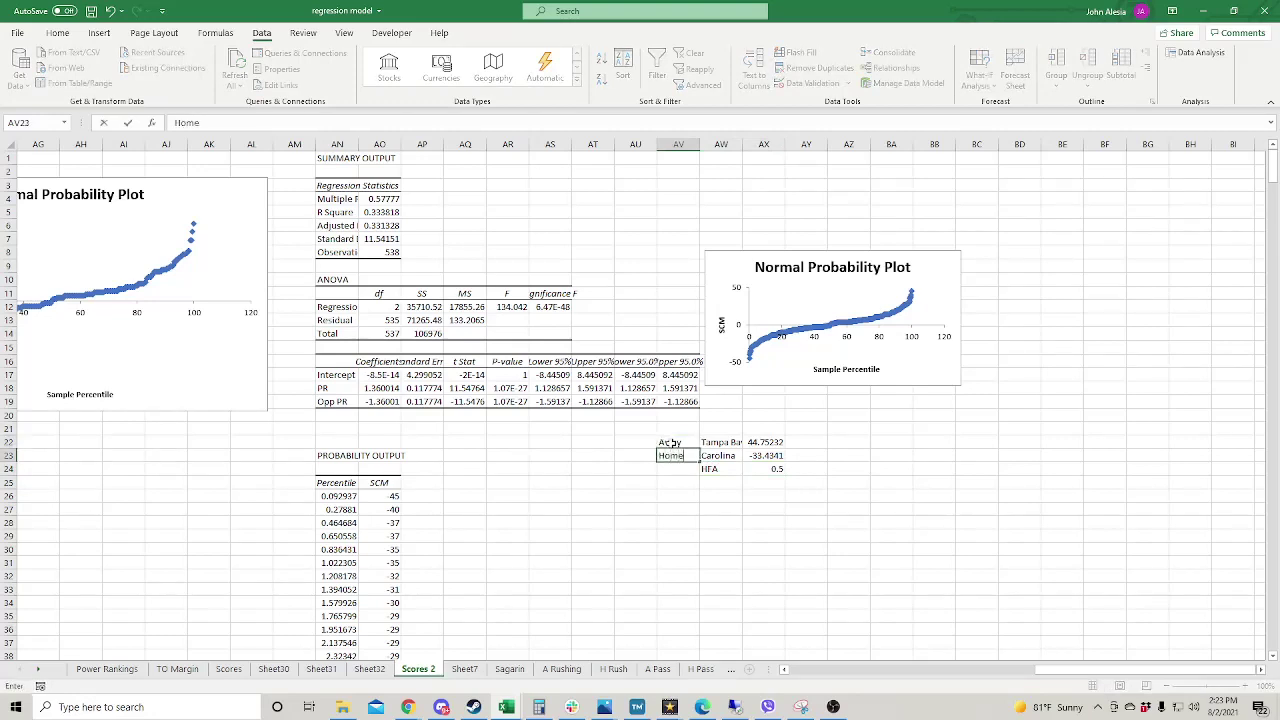
# Calculate the predicted margin in AX25 as AX22+AX23-AX24 and check the result.
pyautogui.click(753, 492)
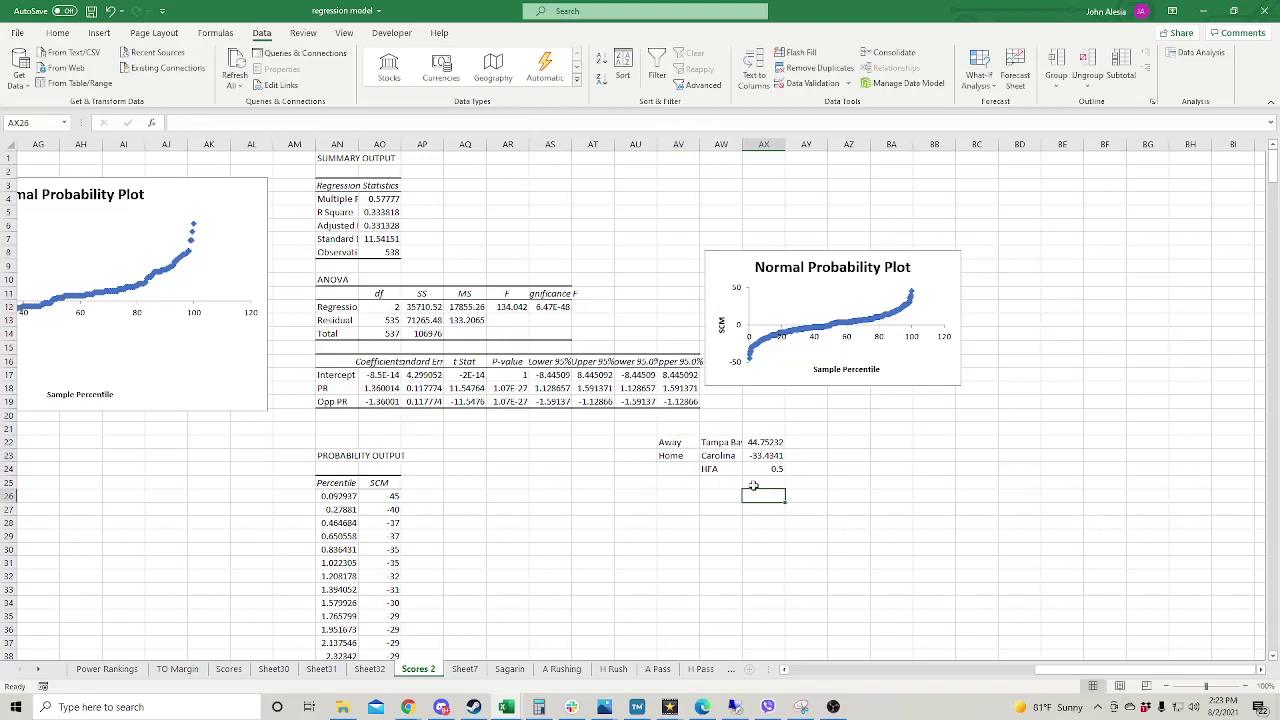
pyautogui.click(753, 483)
pyautogui.write('=')
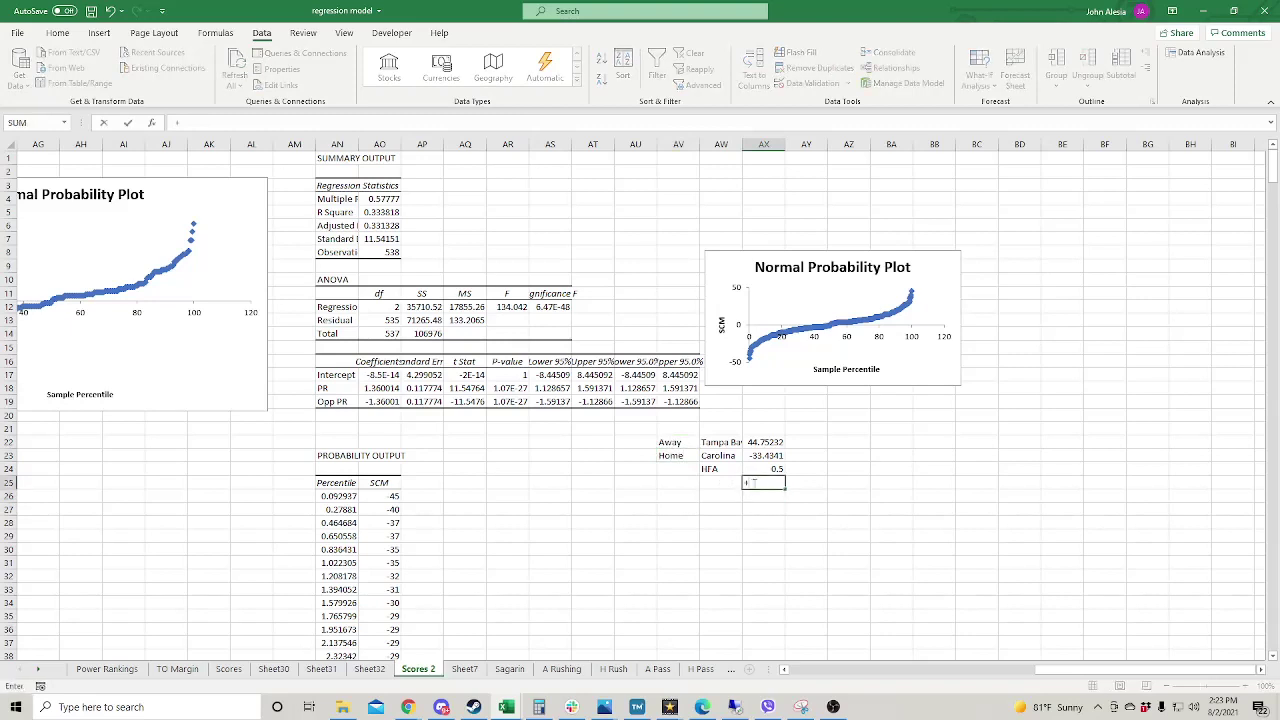
pyautogui.click(772, 441)
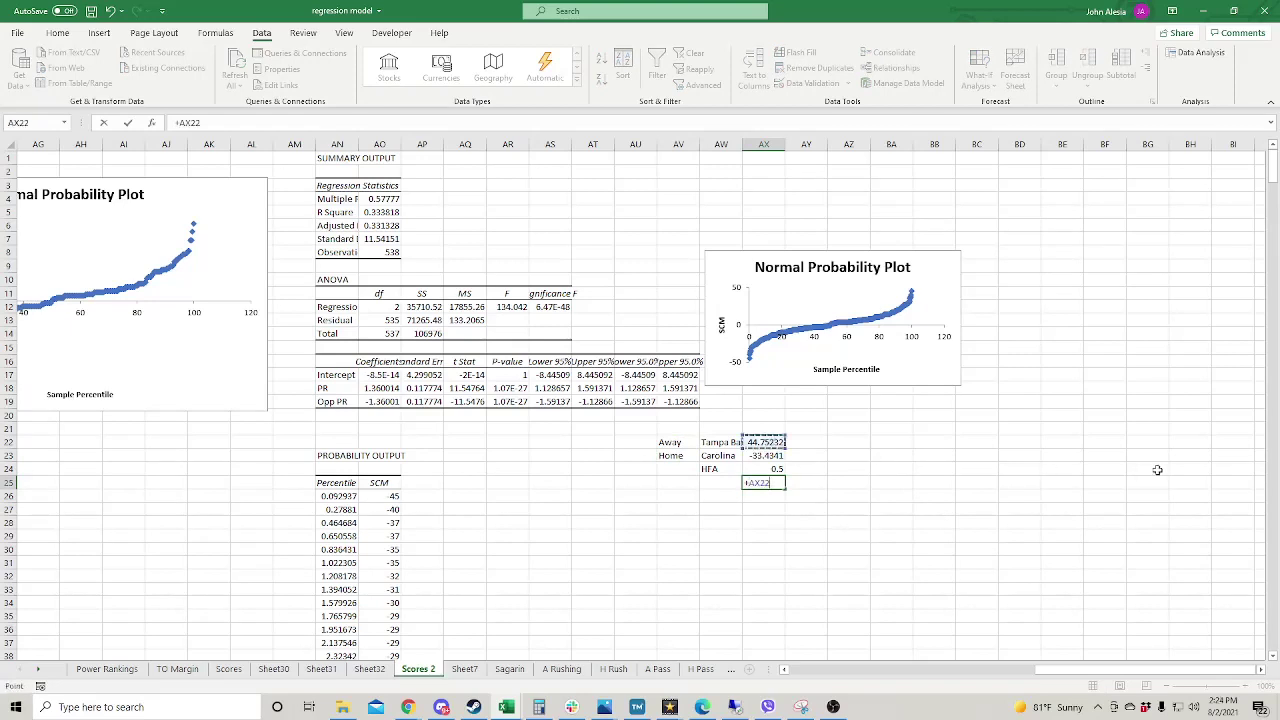
pyautogui.write('+')
pyautogui.click(760, 455)
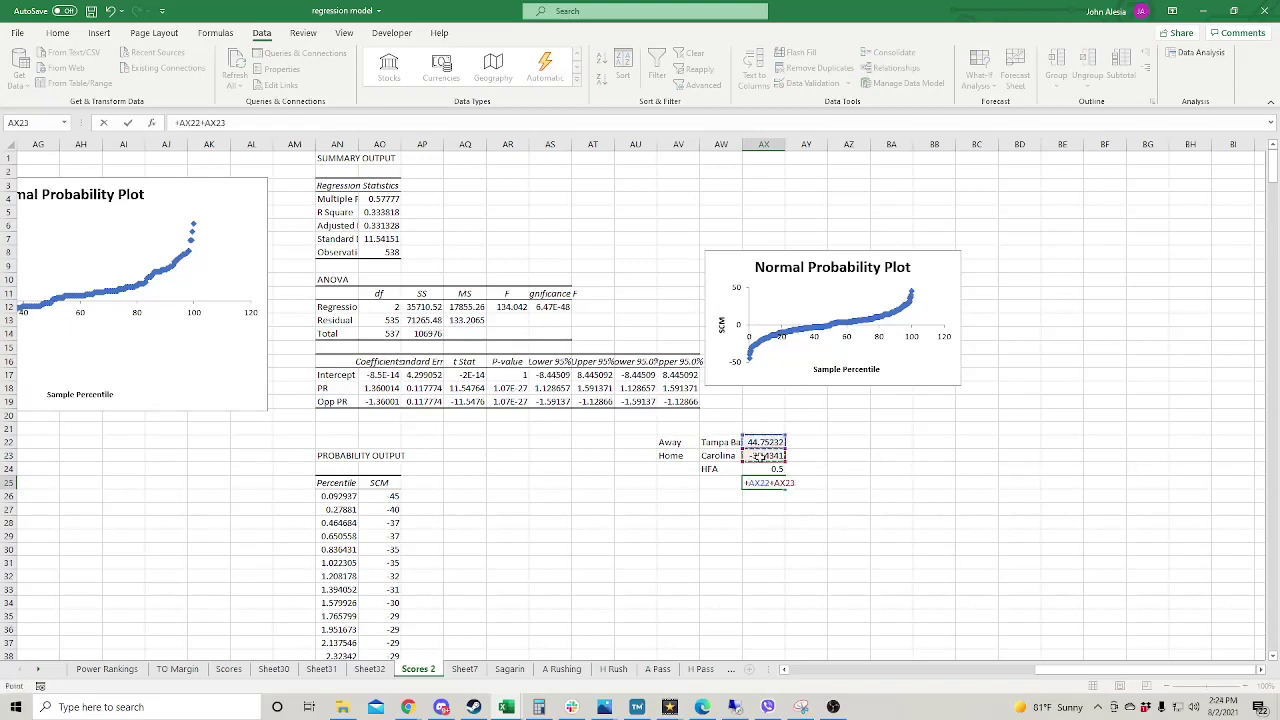
pyautogui.write('-')
pyautogui.click(763, 470)
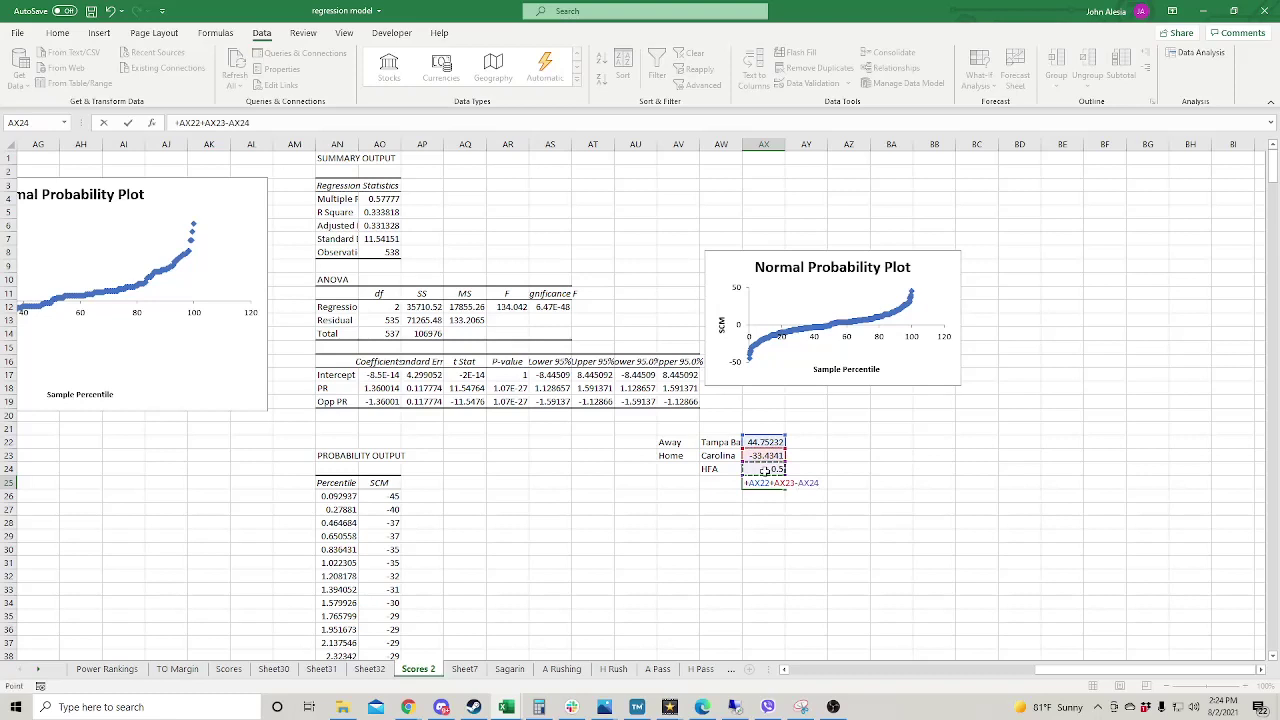
pyautogui.press('Return')
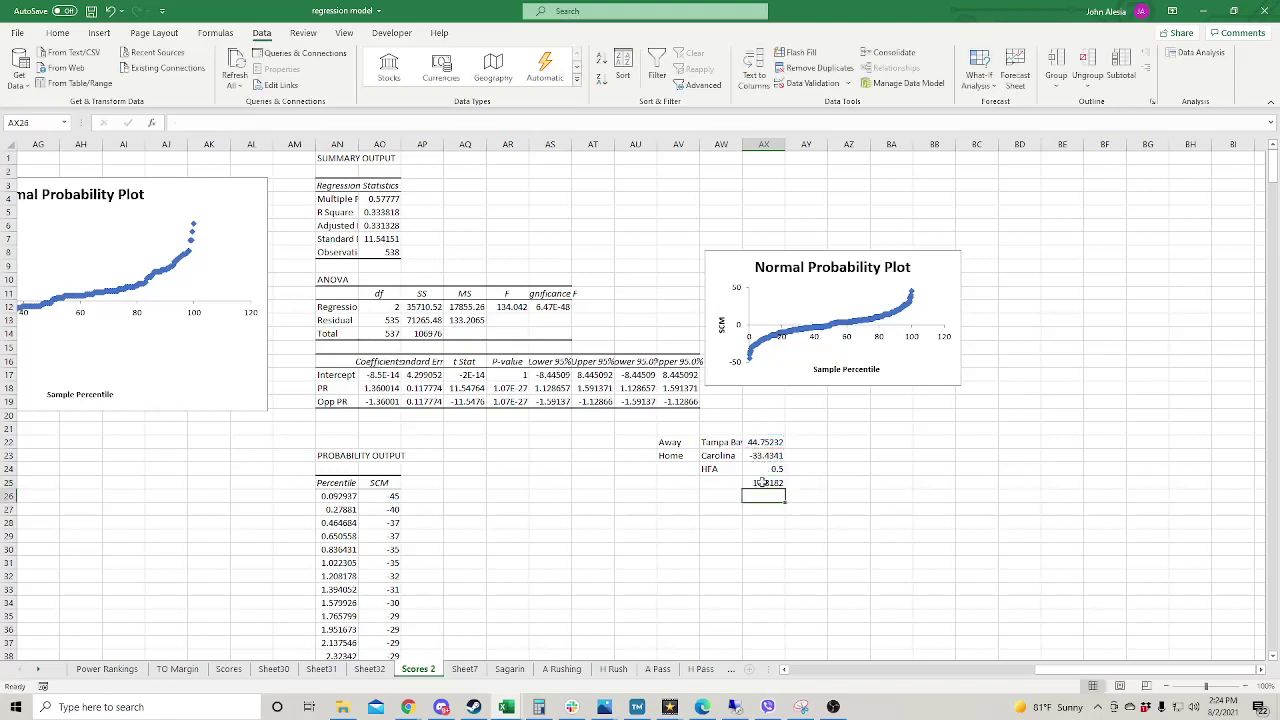
pyautogui.click(765, 483)
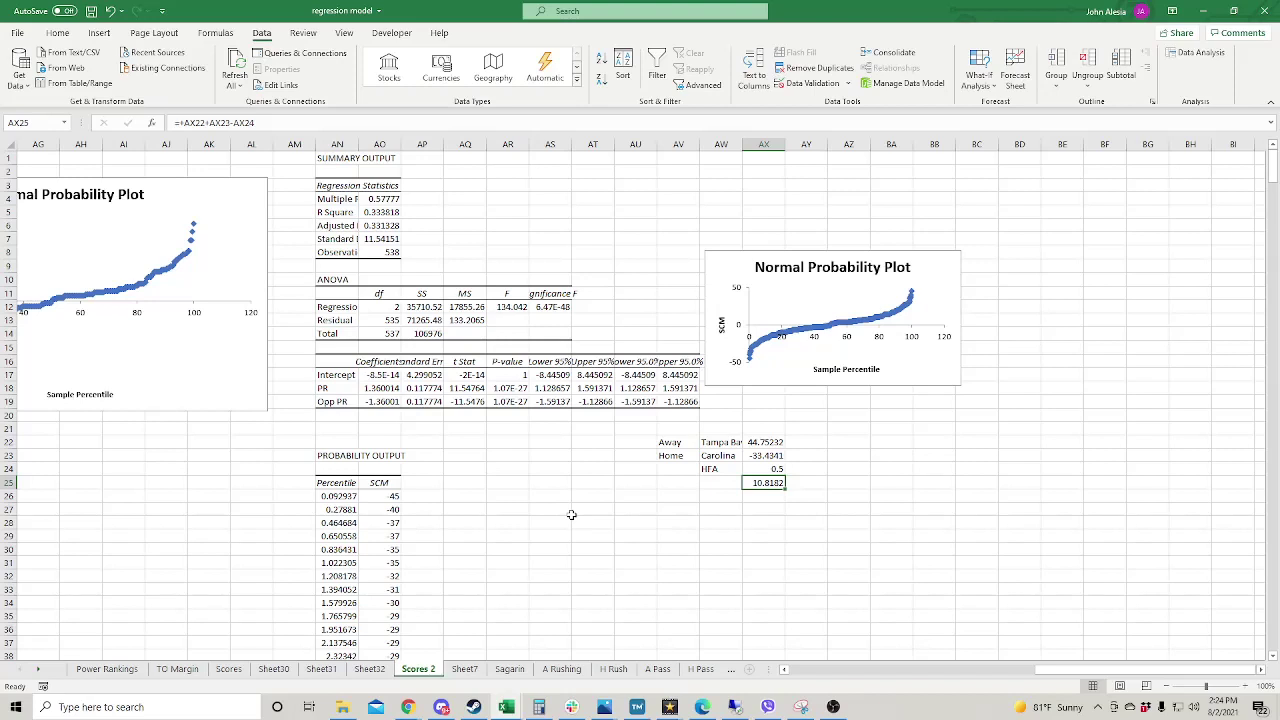
# Change the matchup to Tampa Bay away in AW22 and Kansas City home in AW23, and review the AX25 margin formula.
pyautogui.click(721, 443)
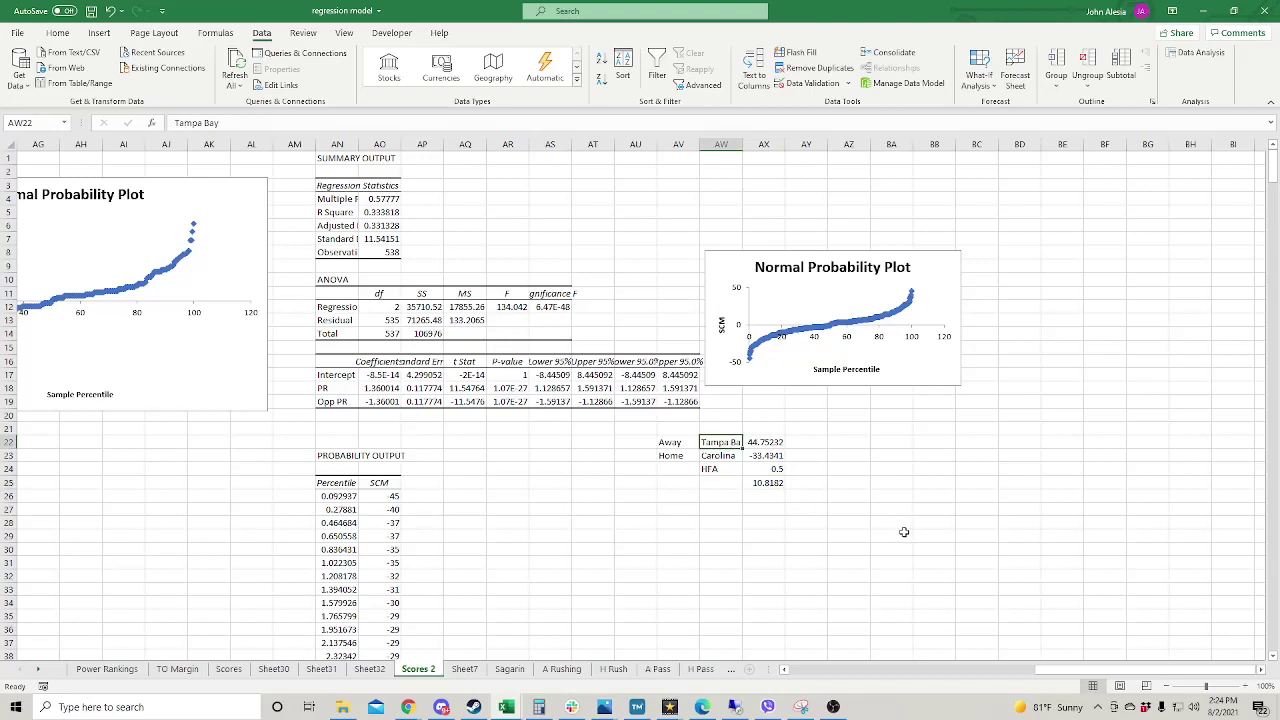
pyautogui.write('Tampa')
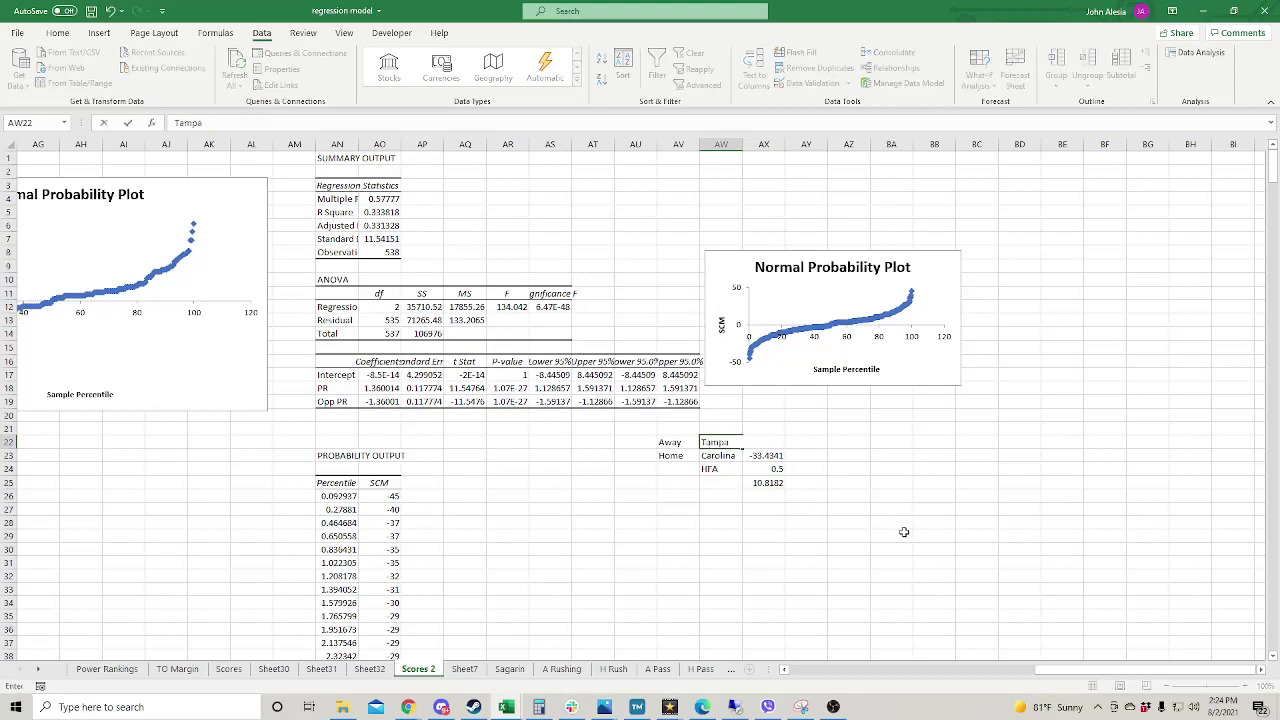
pyautogui.write(' Bay')
pyautogui.hotkey('ctrl', 'Return')
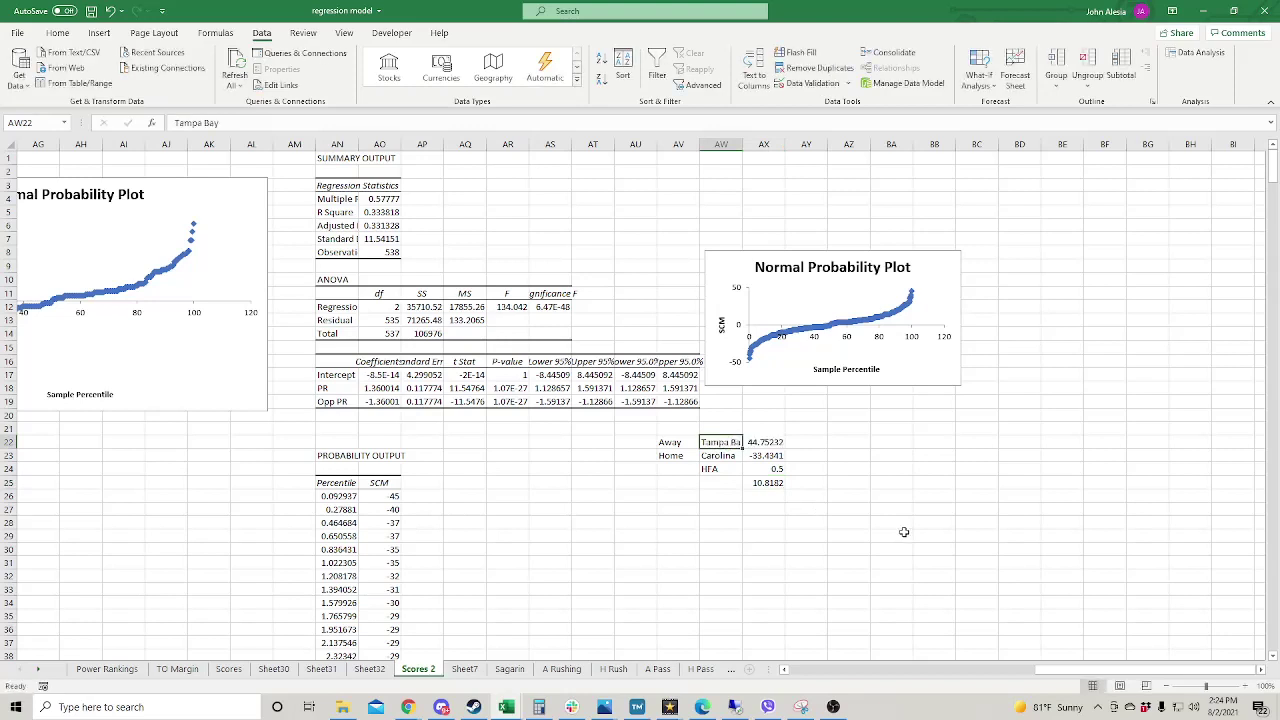
pyautogui.press('Down')
pyautogui.write('Kansas City')
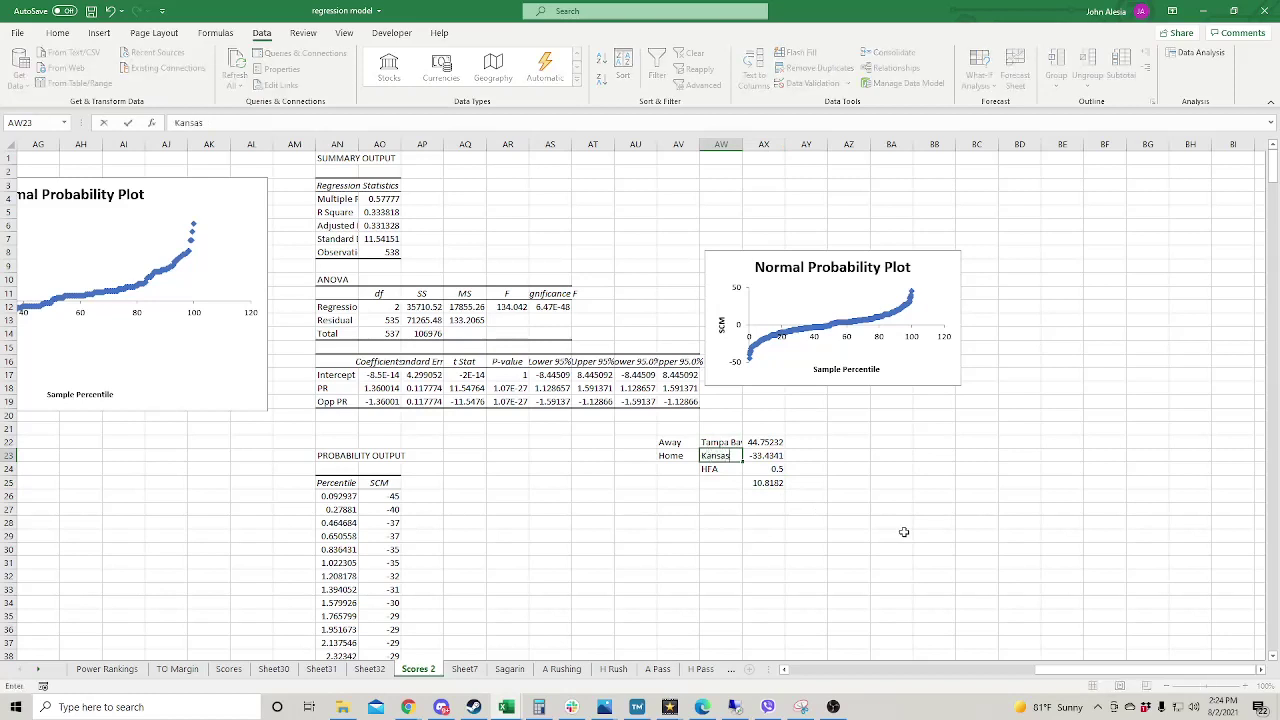
pyautogui.click(761, 482)
pyautogui.click(287, 125)
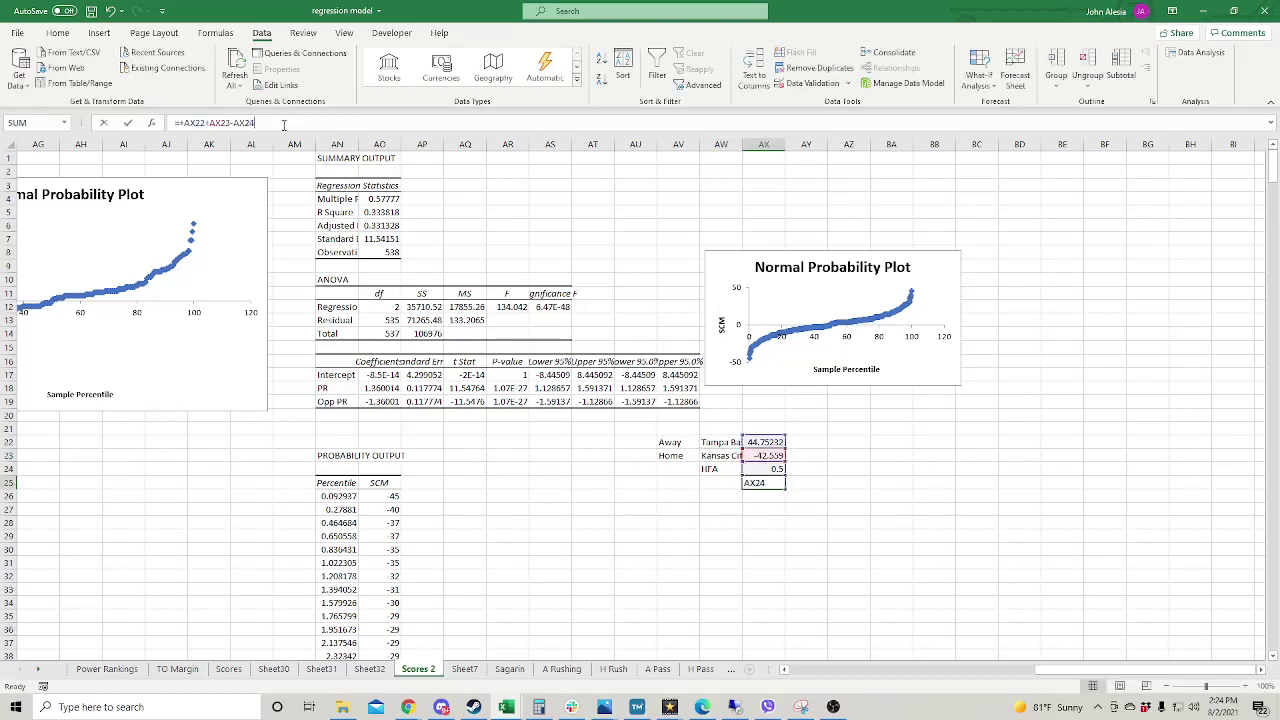
pyautogui.press('Return')
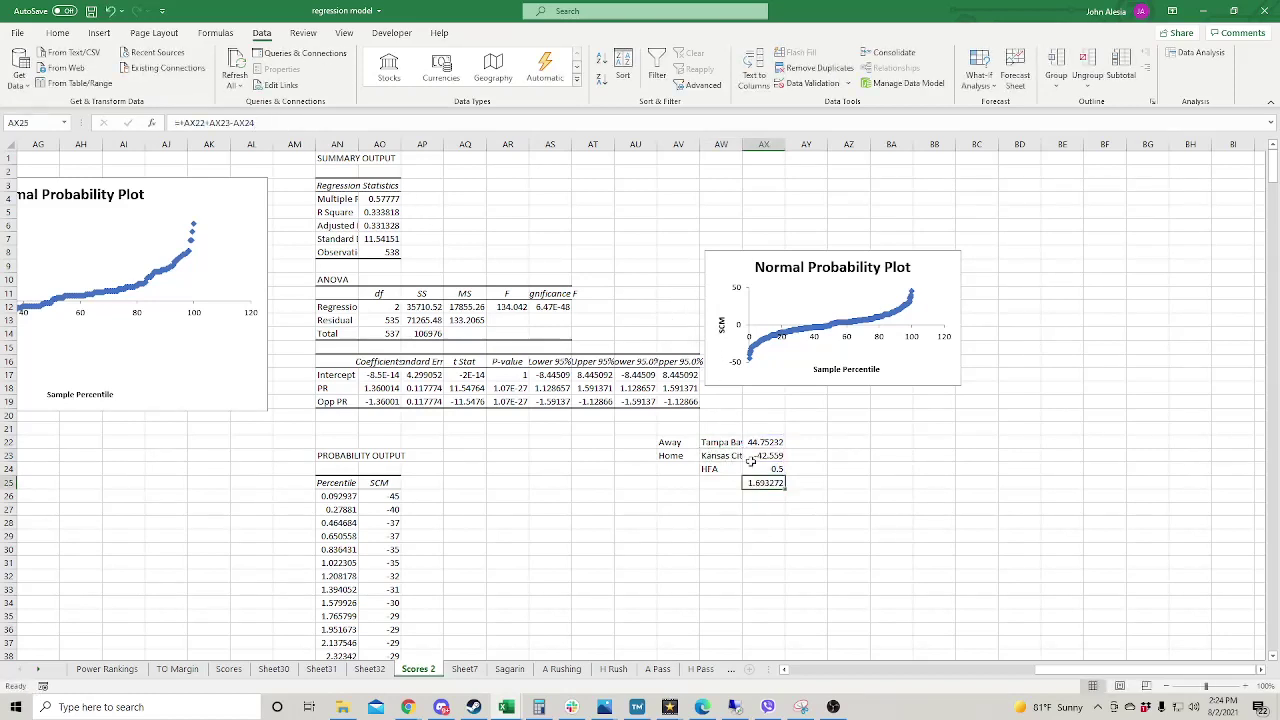
# Set the HFA value in AX24 to 0 for the Tampa Bay and Kansas City matchup.
pyautogui.click(755, 468)
pyautogui.write('0')
pyautogui.press('Return')
pyautogui.click(343, 398)
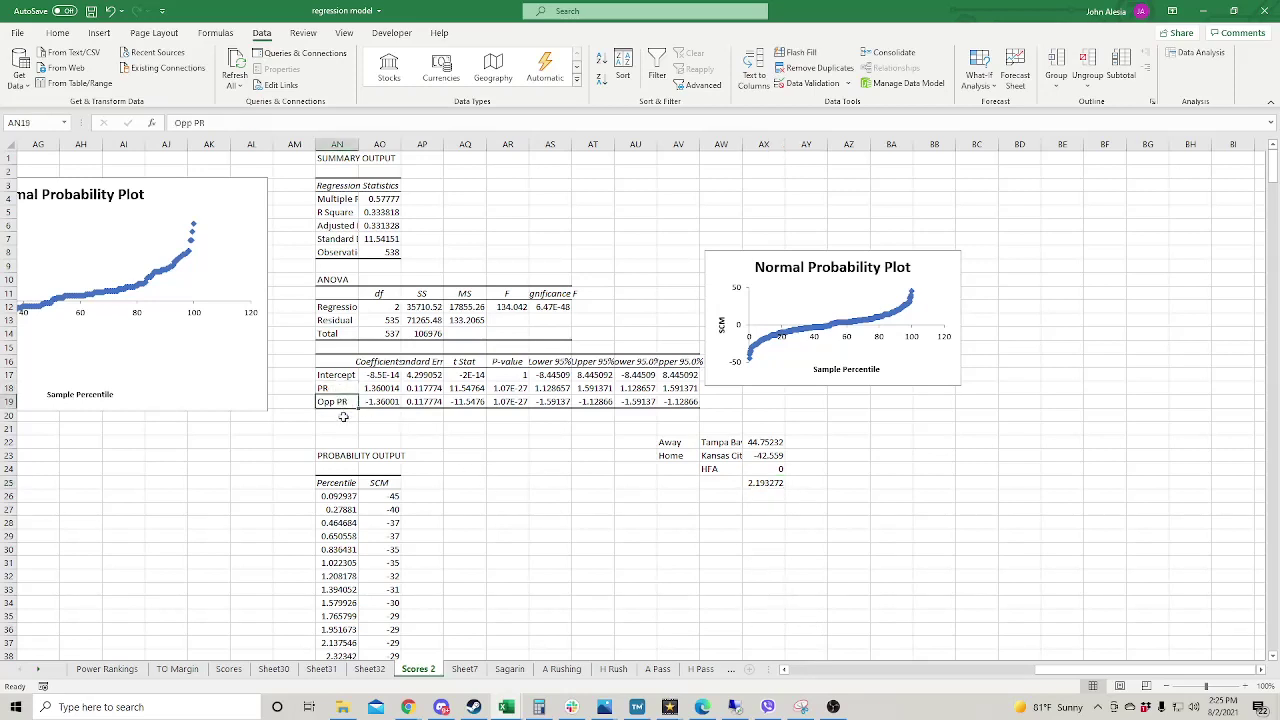
pyautogui.click(343, 416)
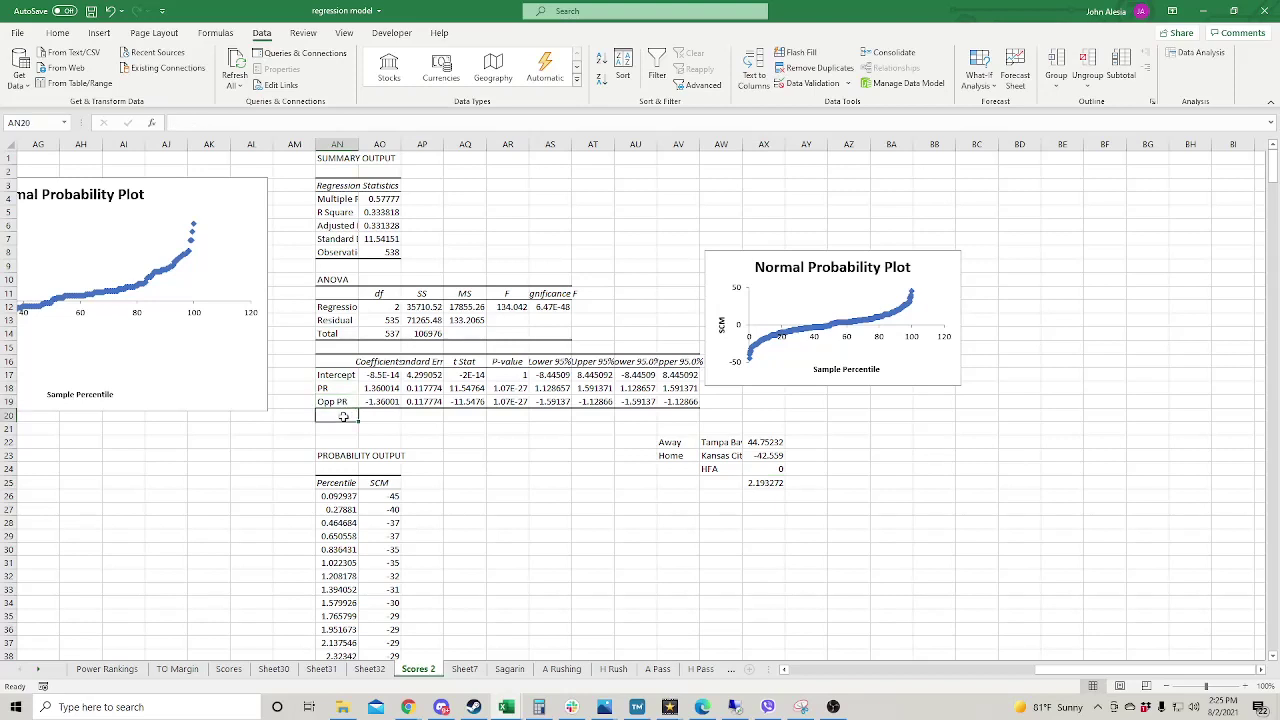
# Examine the P-values for PR and Opp PR, the R Square value and the PR coefficient in the regression summary output.
pyautogui.click(508, 390)
pyautogui.click(509, 402)
pyautogui.click(510, 427)
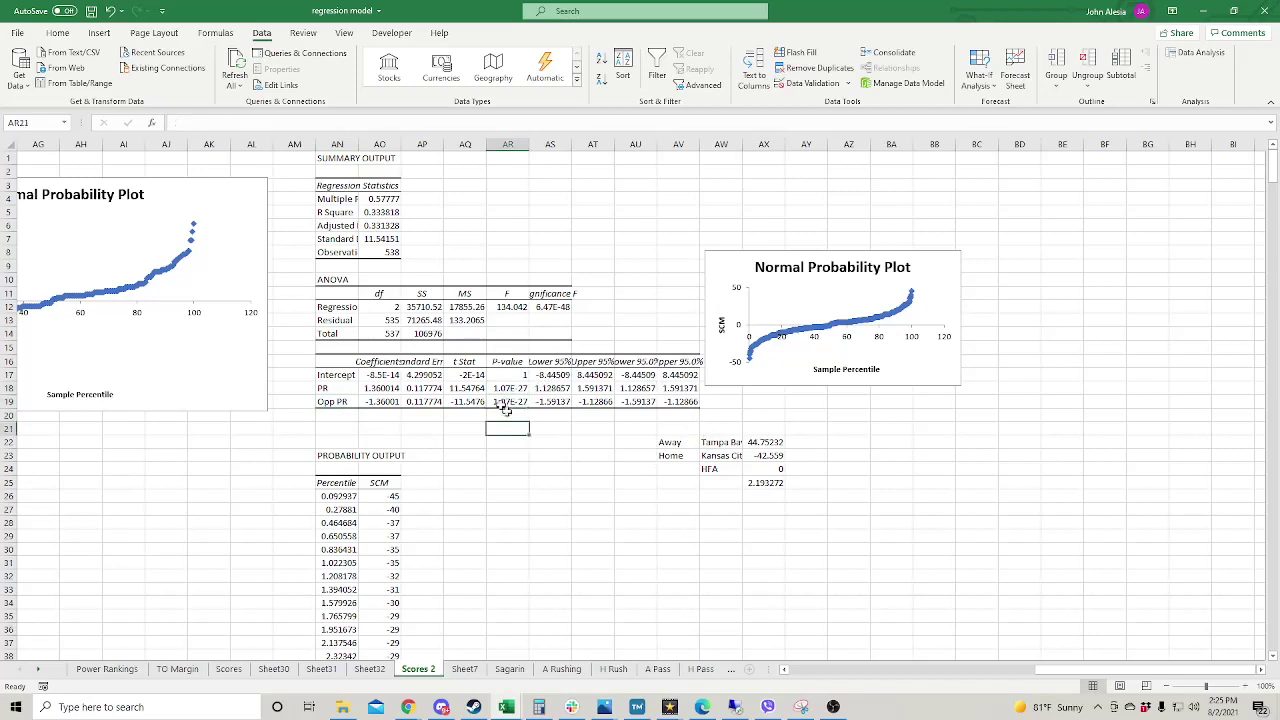
pyautogui.click(374, 213)
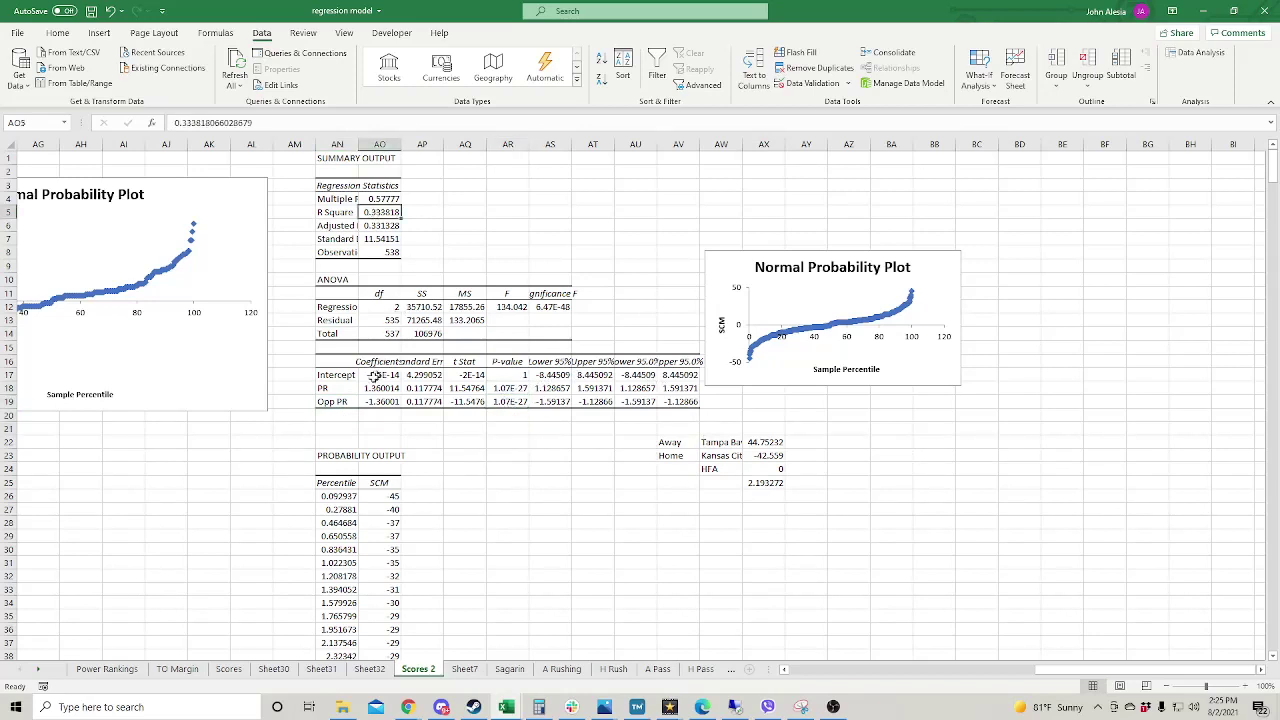
pyautogui.click(346, 415)
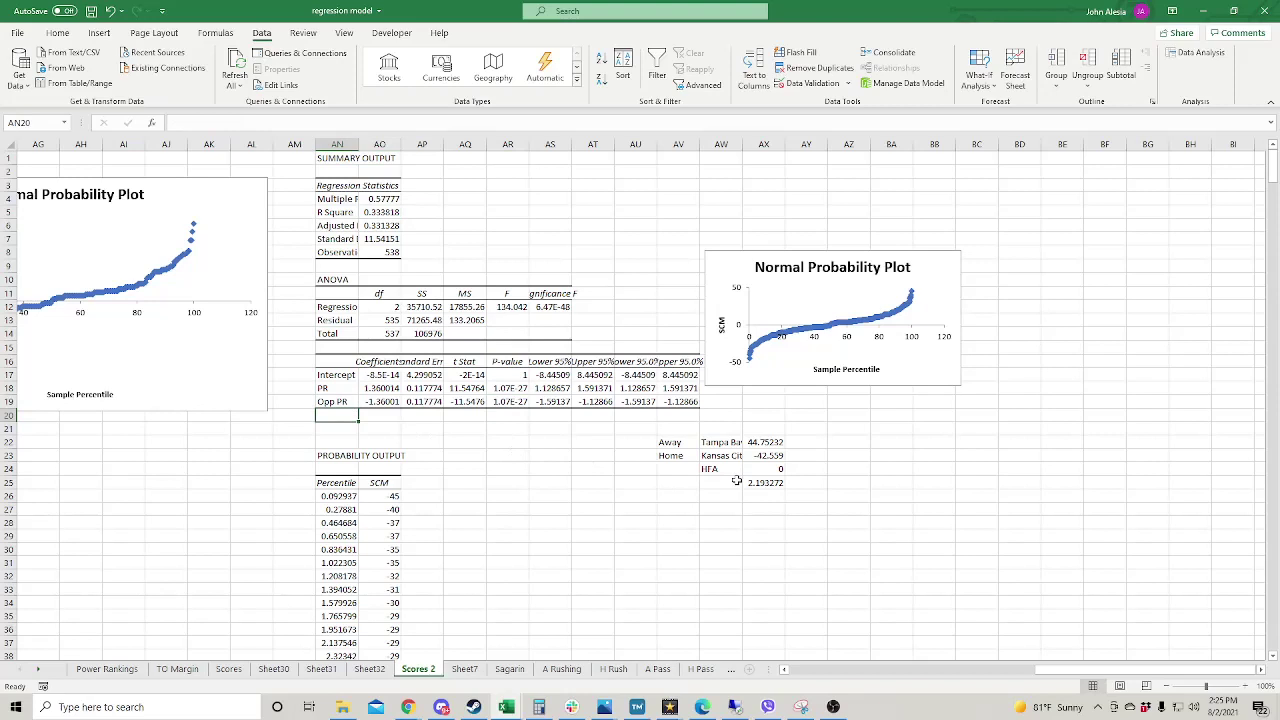
pyautogui.click(388, 212)
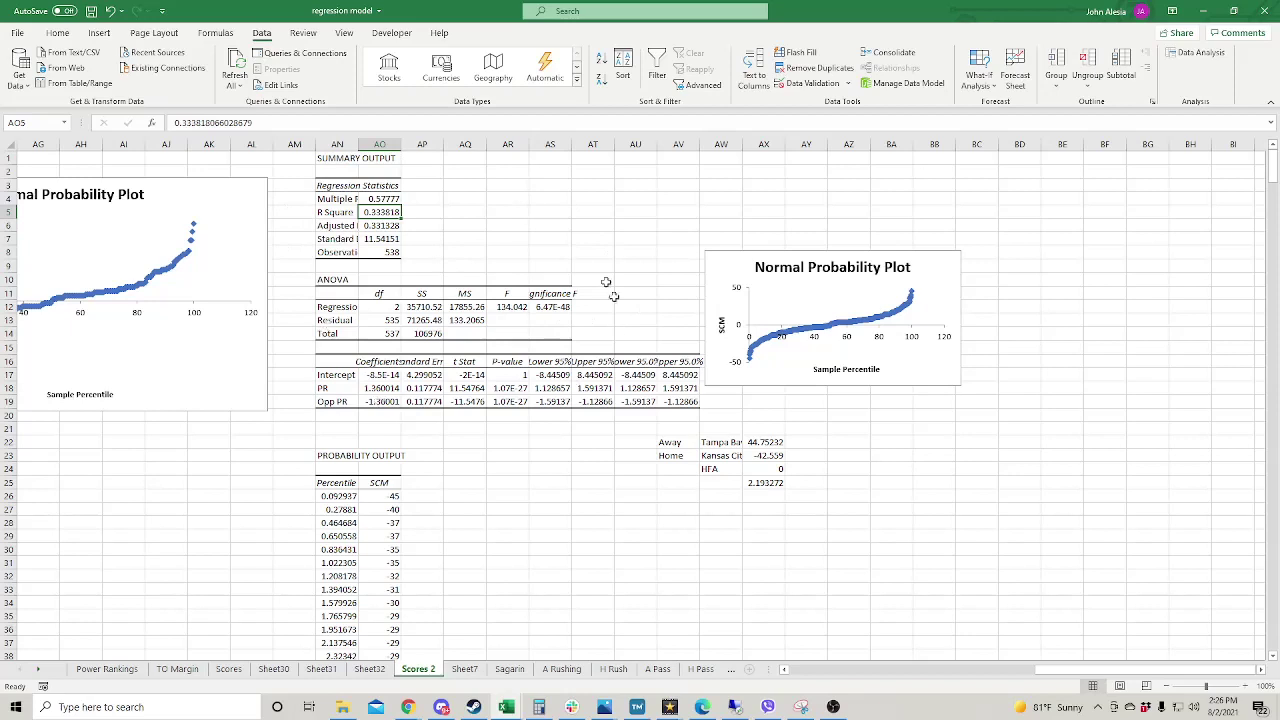
pyautogui.click(370, 389)
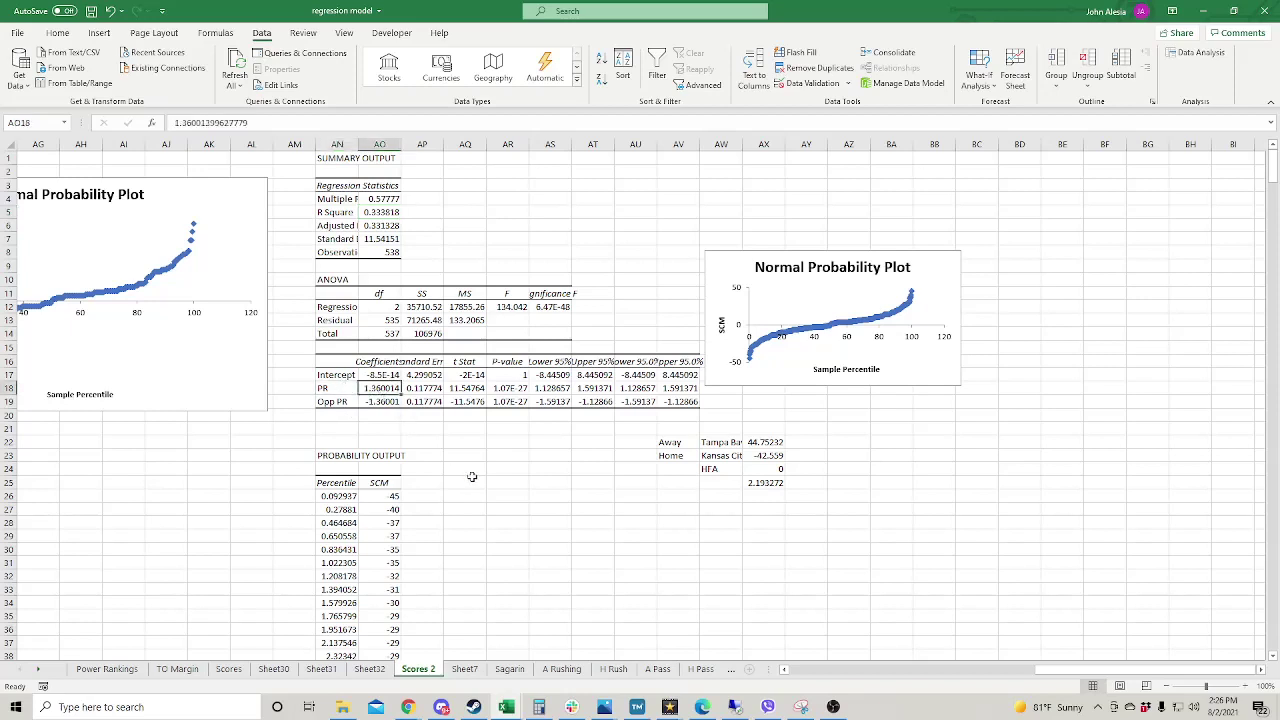
pyautogui.click(334, 387)
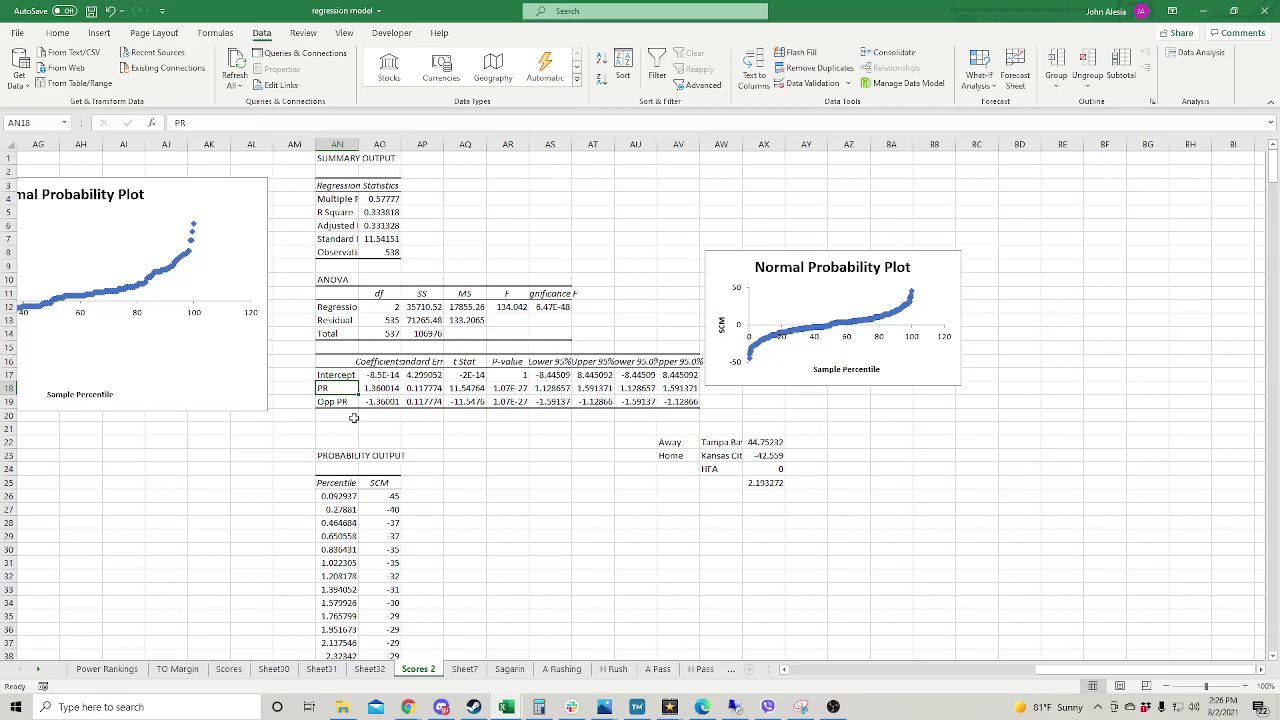
# Review the VLOOKUP formulas for Tampa Bay in AX22 and Kansas City in AX23, checking their AO18 and AO19 coefficient references.
pyautogui.click(716, 446)
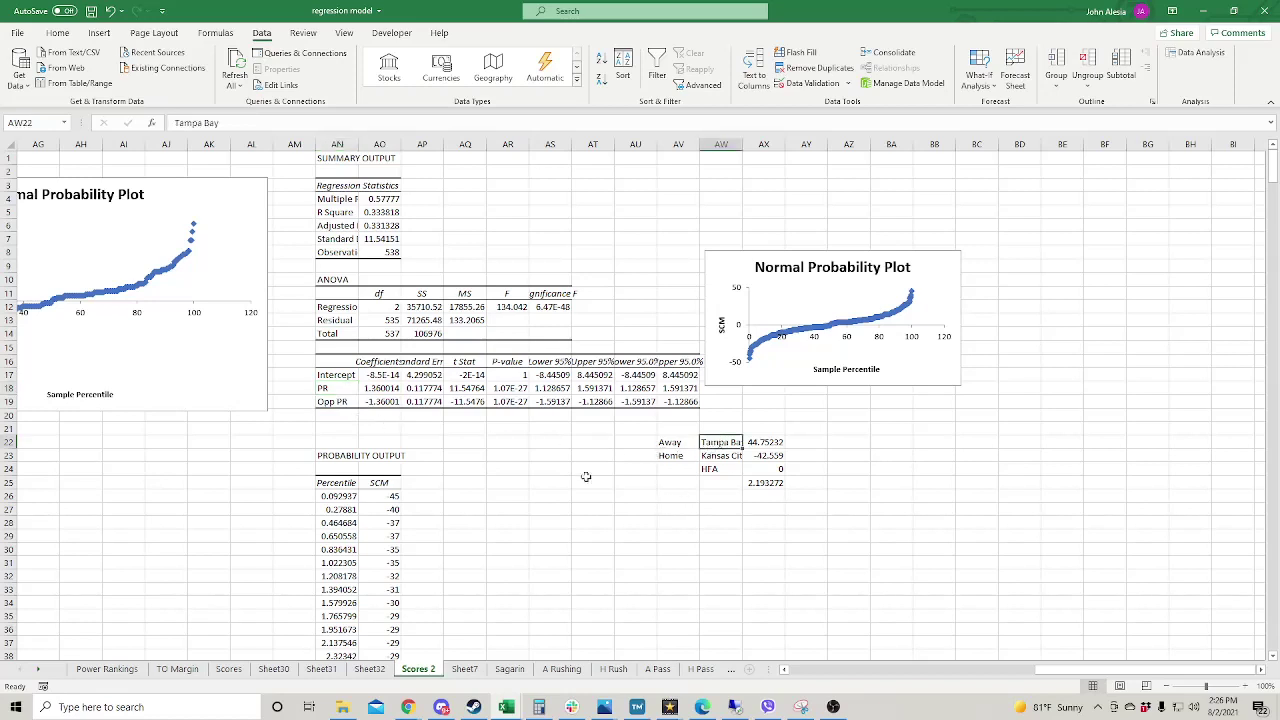
pyautogui.click(764, 441)
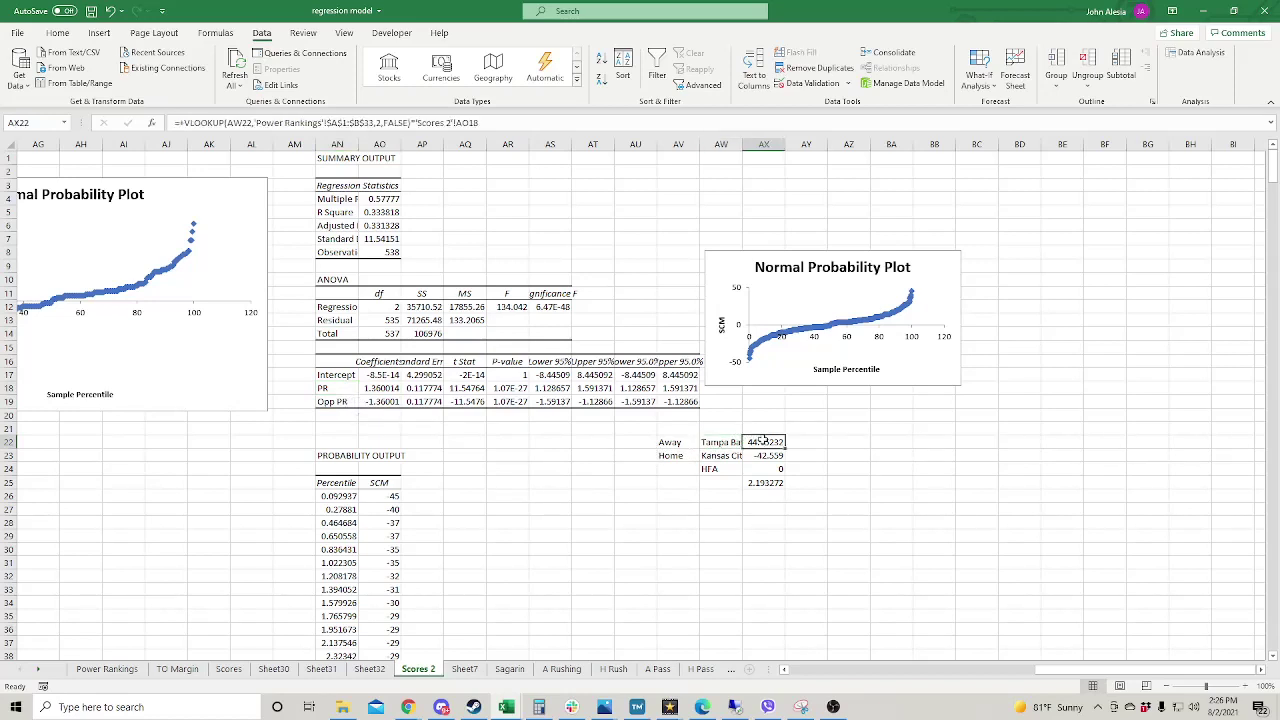
pyautogui.doubleClick(764, 441)
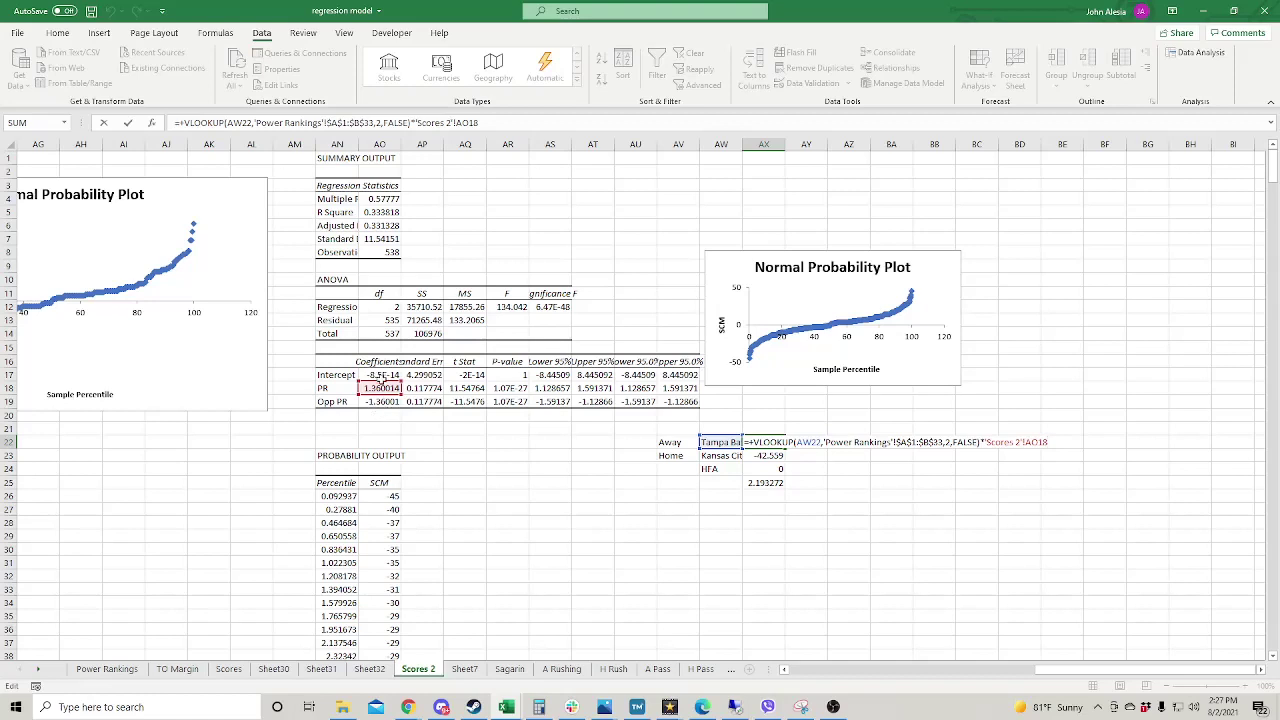
pyautogui.click(386, 387)
pyautogui.press('Return')
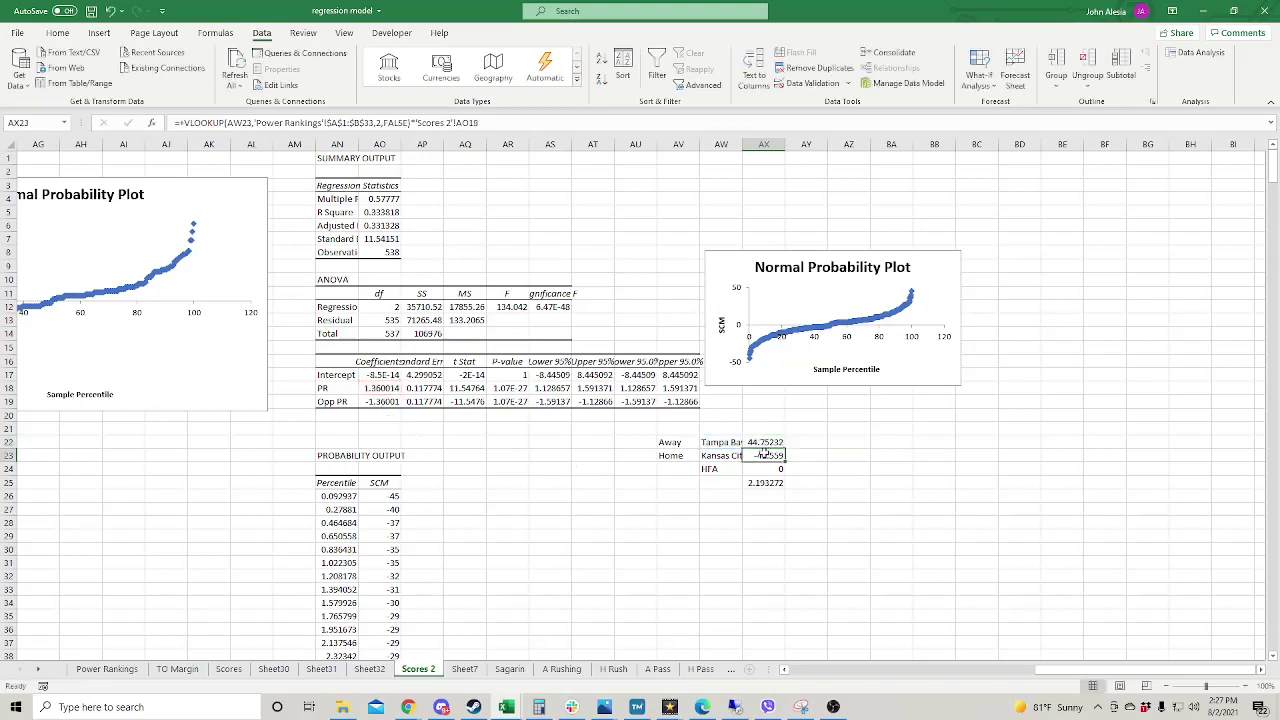
pyautogui.doubleClick(764, 453)
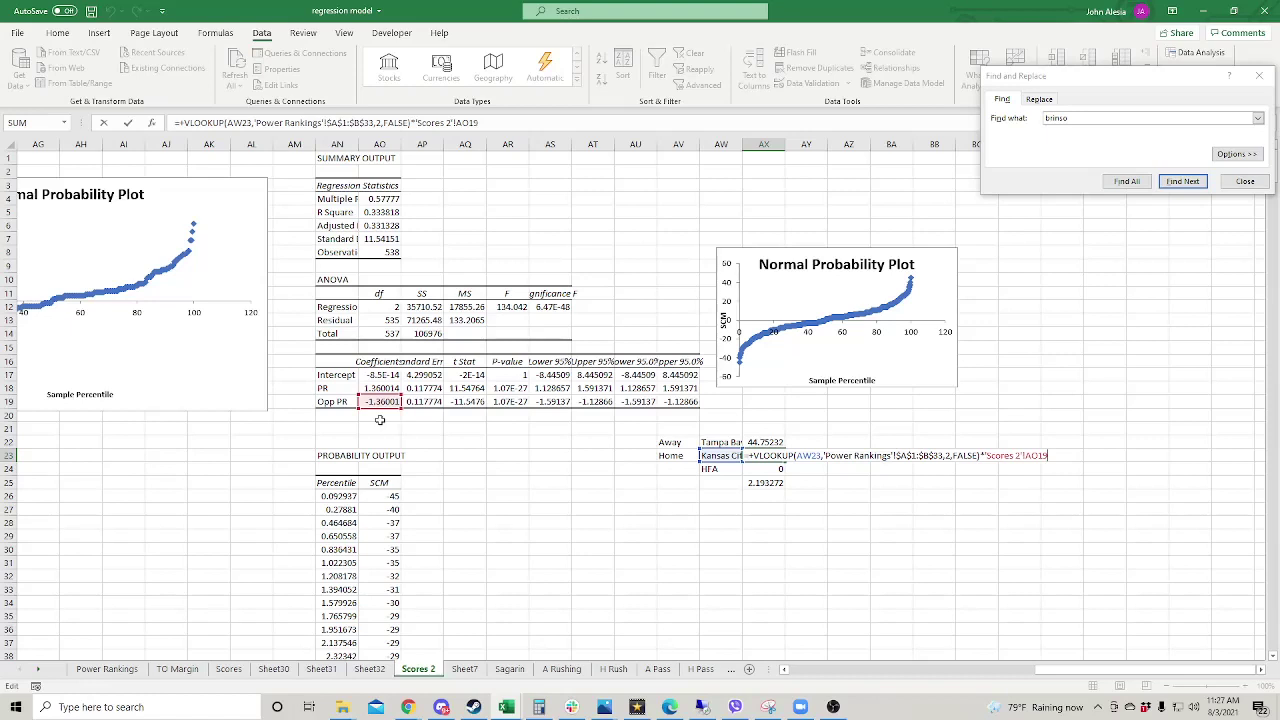
pyautogui.hotkey('ctrl', 'Return')
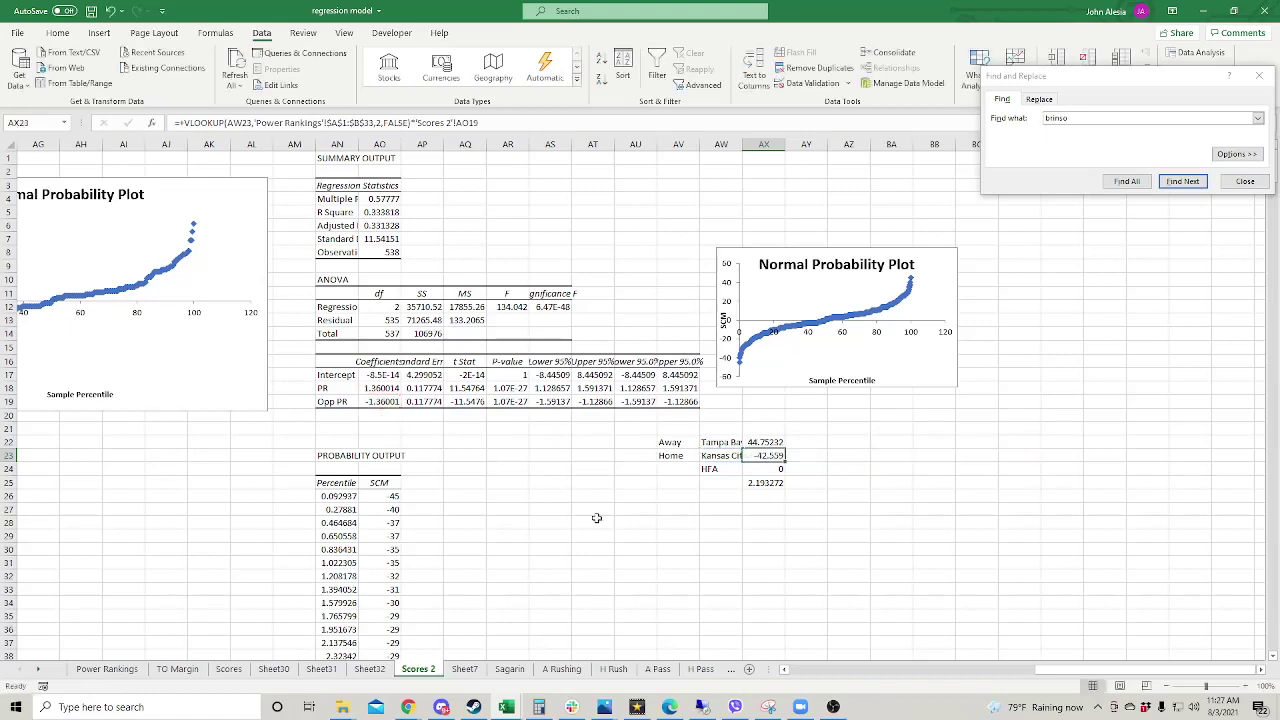